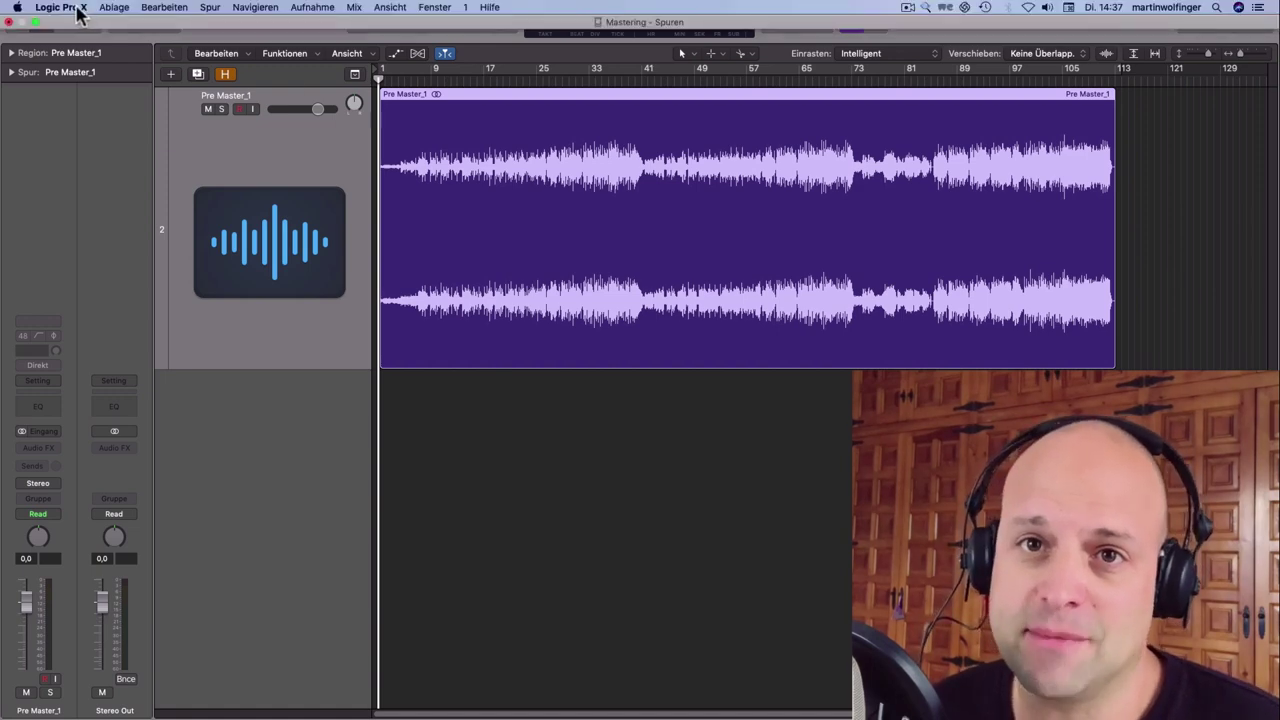
Step: Set Summieren in the audio device preferences to Hohe Präzision (64 Bit), apply the change and close the preferences
click(78, 10)
mouse_move(103, 45)
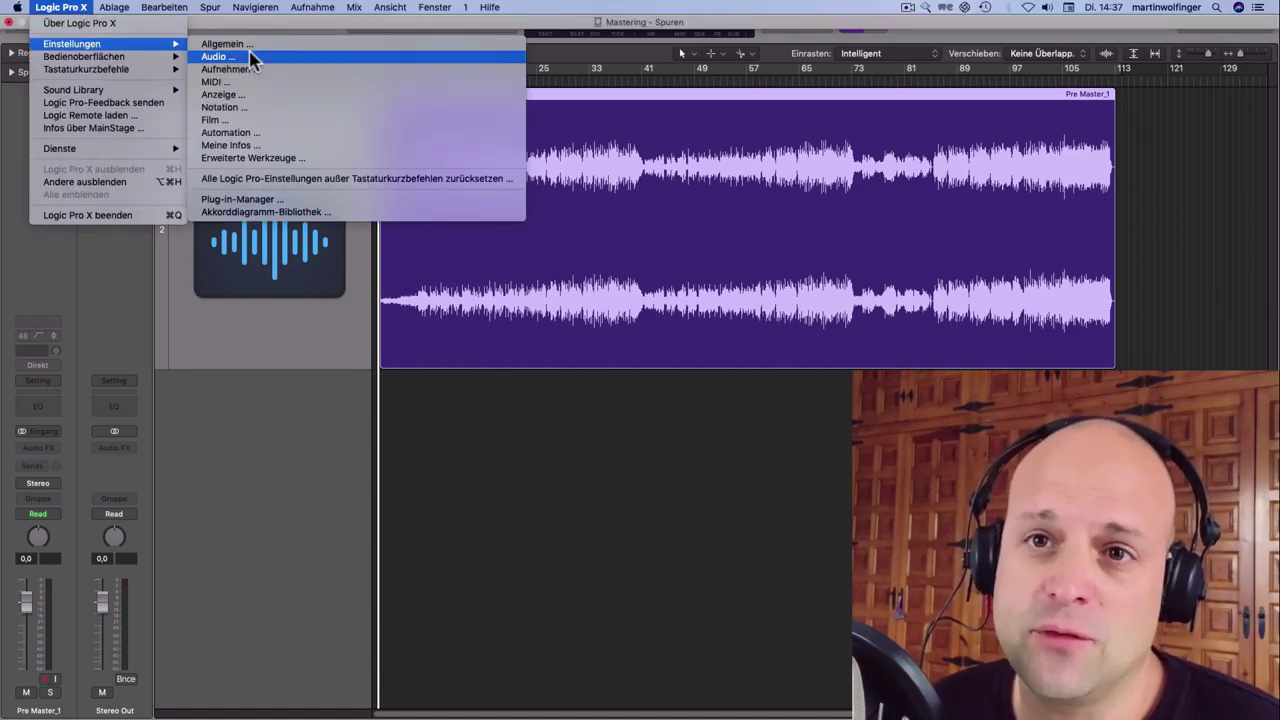
click(218, 57)
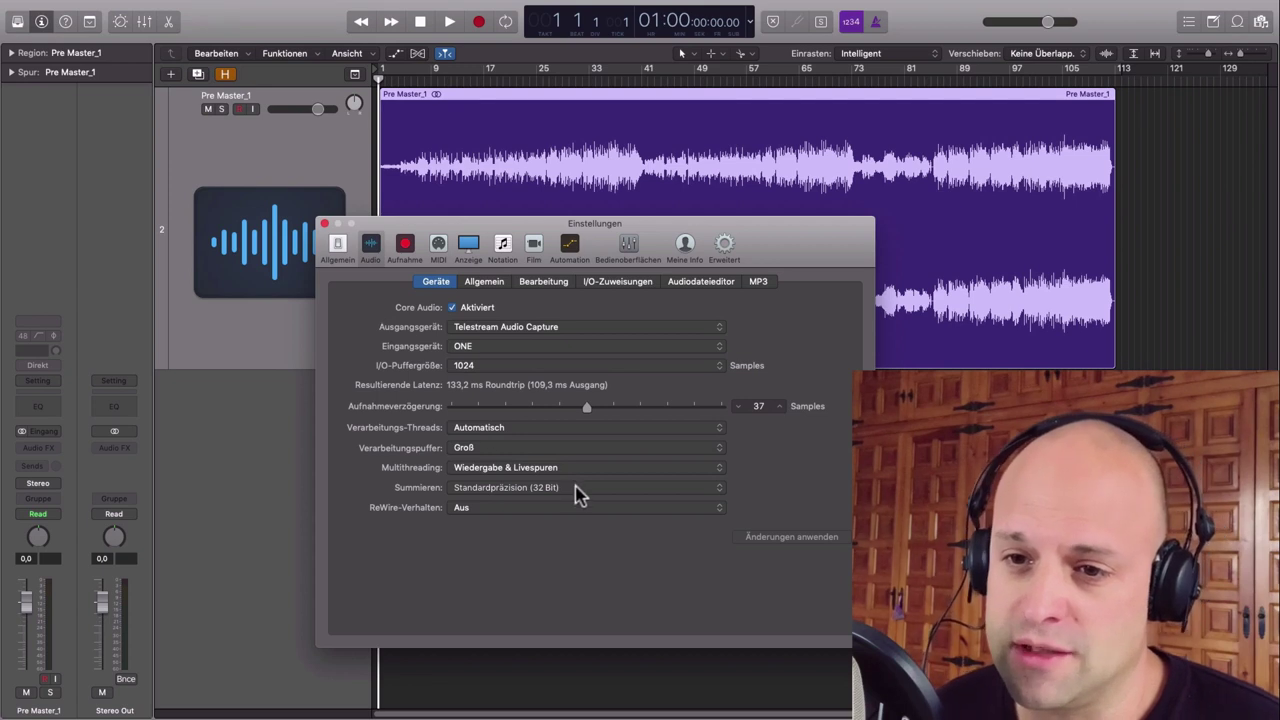
click(528, 489)
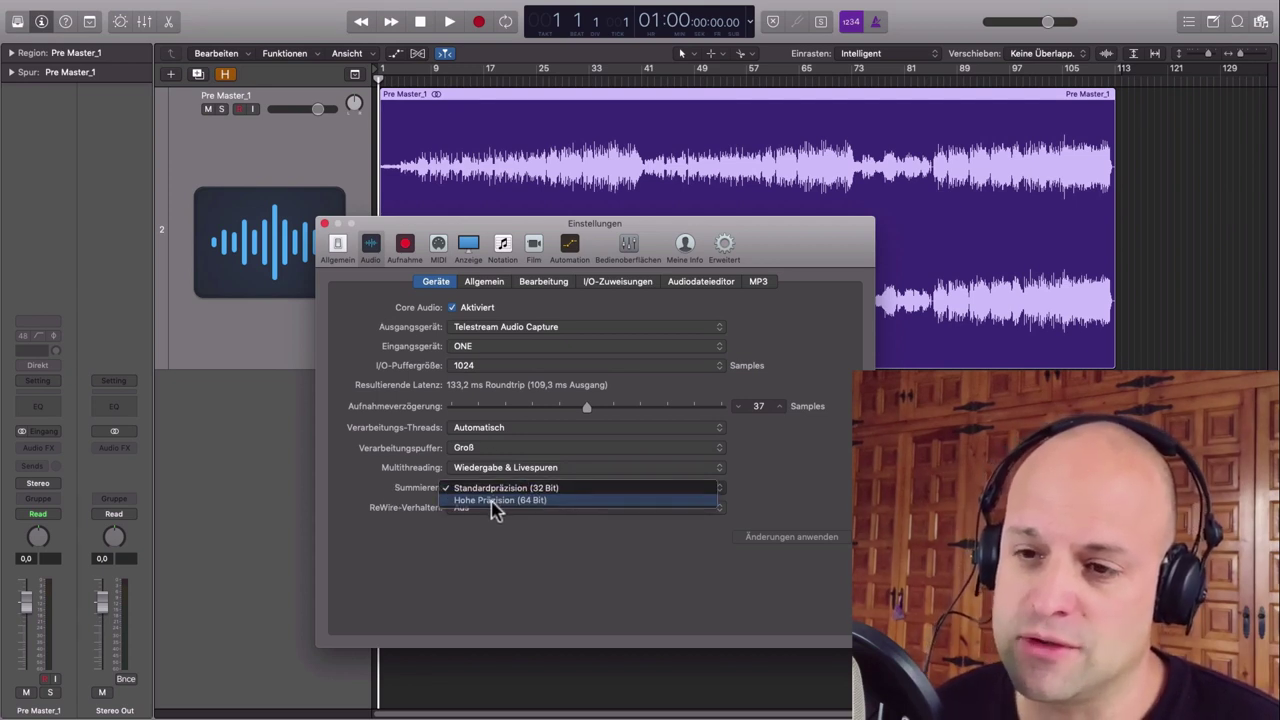
click(491, 501)
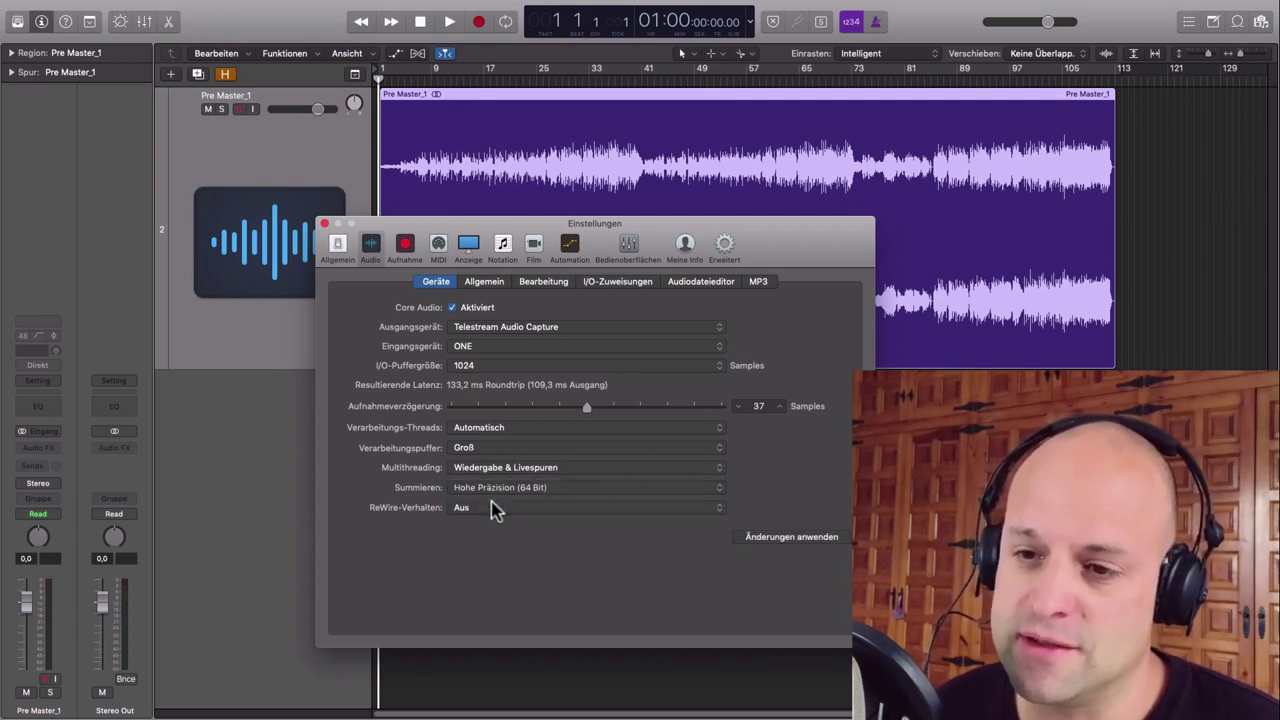
click(793, 537)
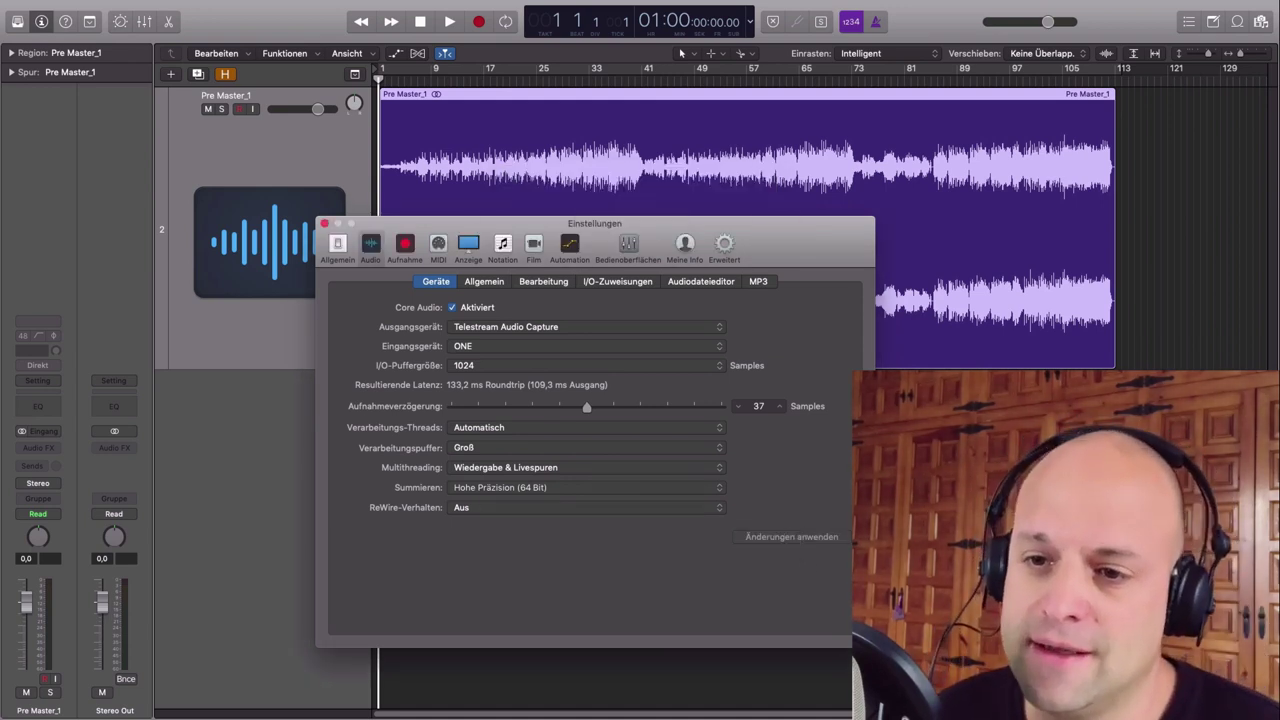
click(324, 223)
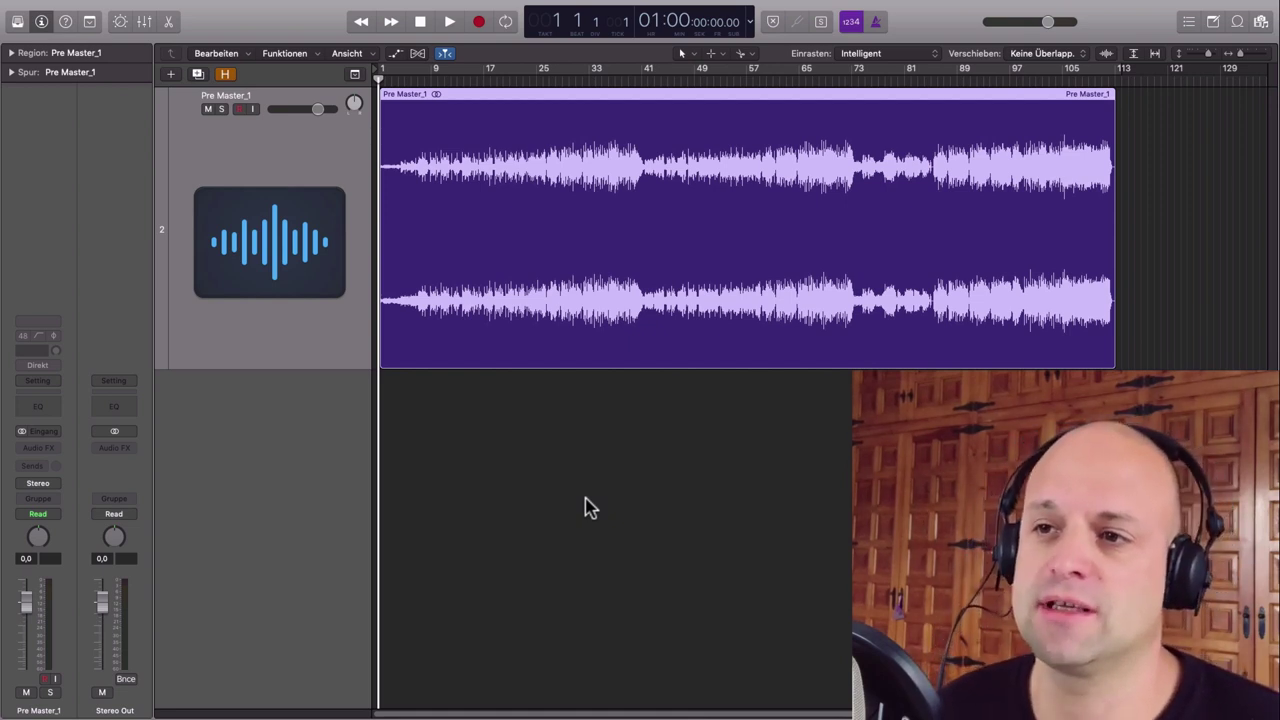
Step: Open the Pre Master_1 region in the audio file editor, remove its DC offset (Gleichspannungsversatz) and close the editor
double_click(810, 97)
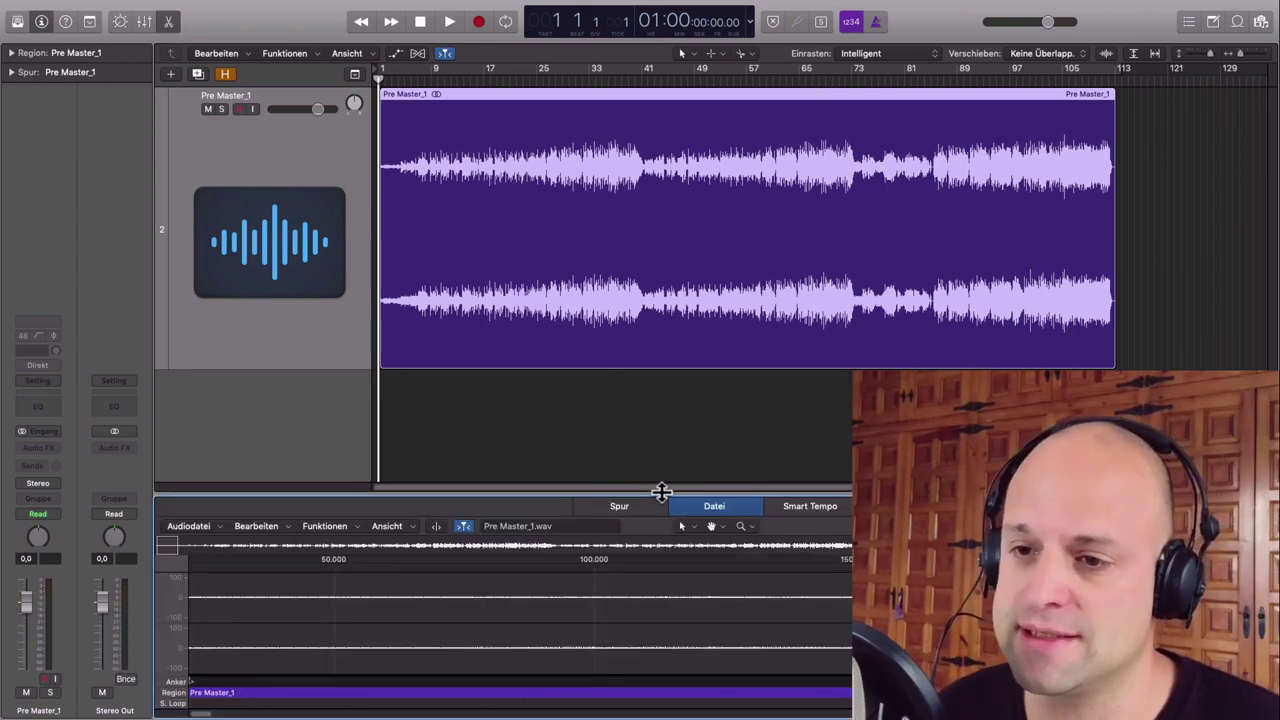
drag(660, 494, 657, 344)
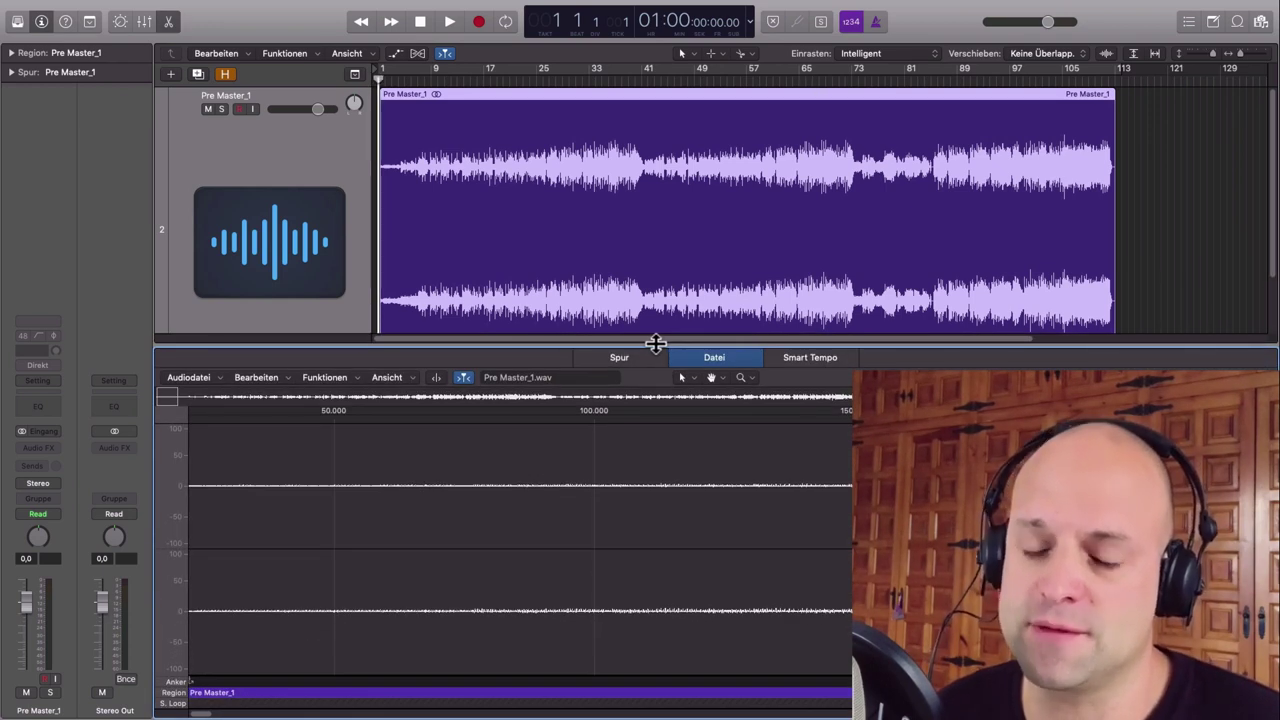
click(337, 379)
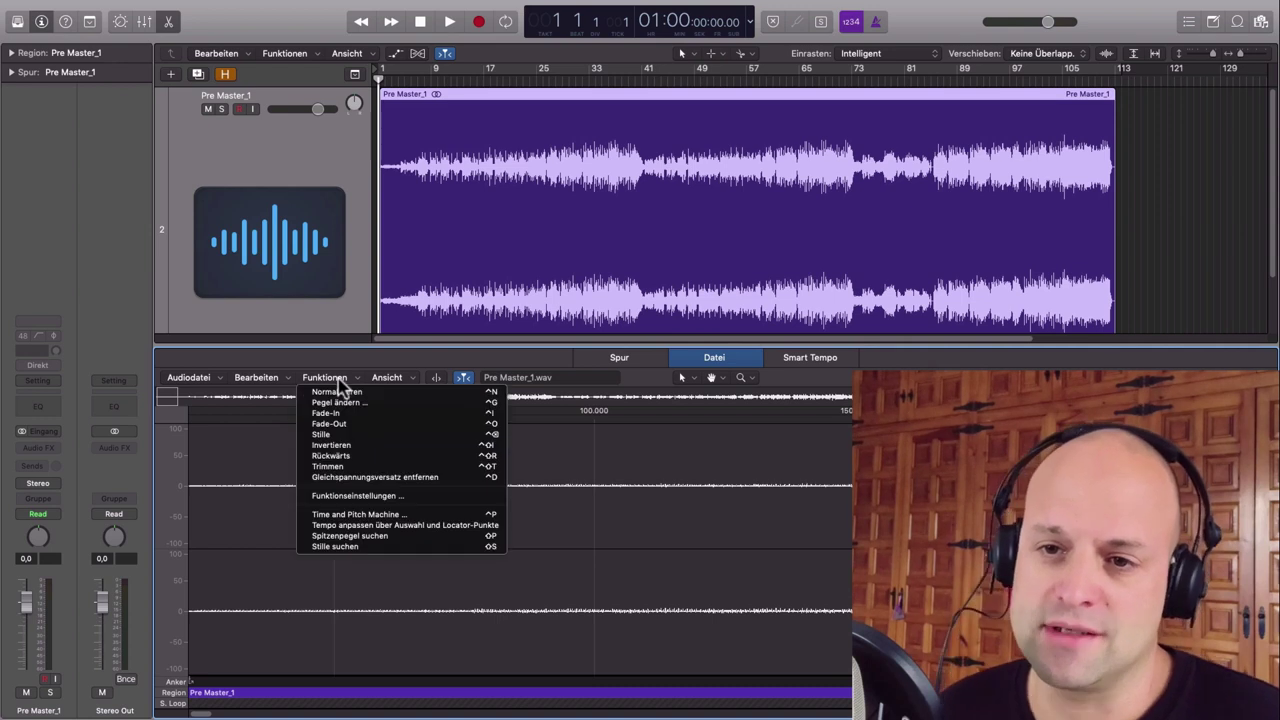
click(378, 478)
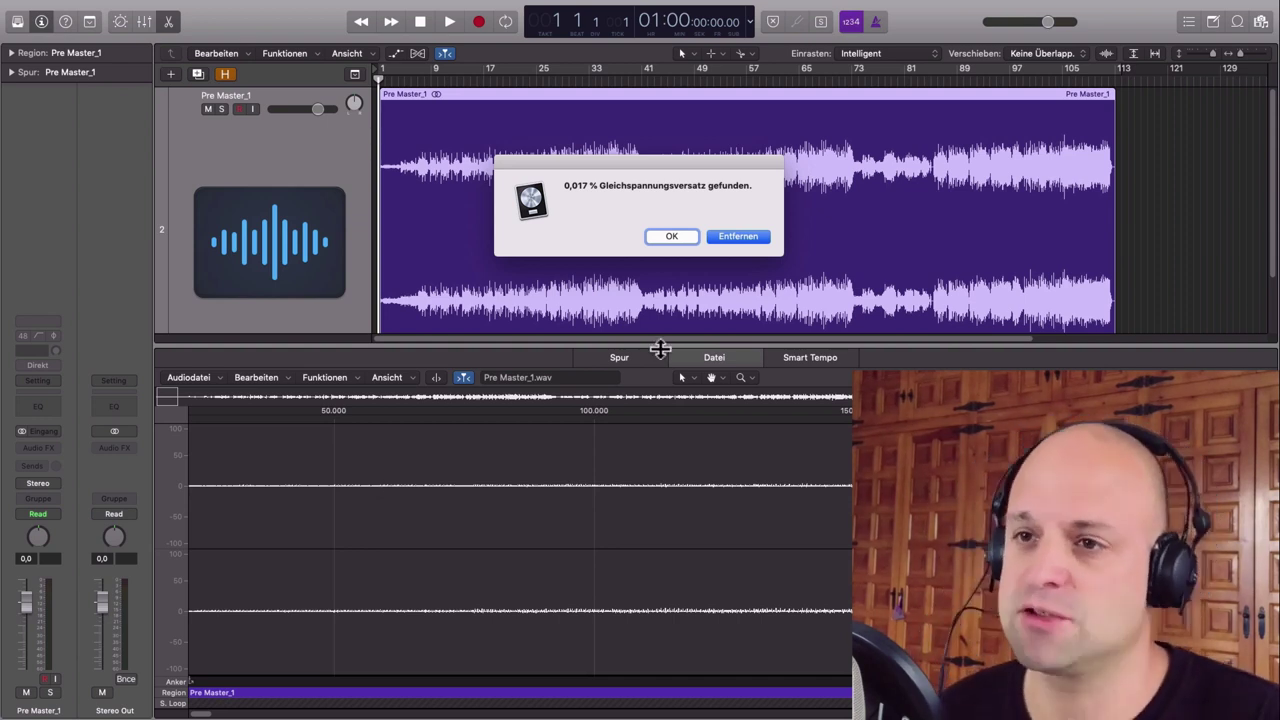
click(748, 238)
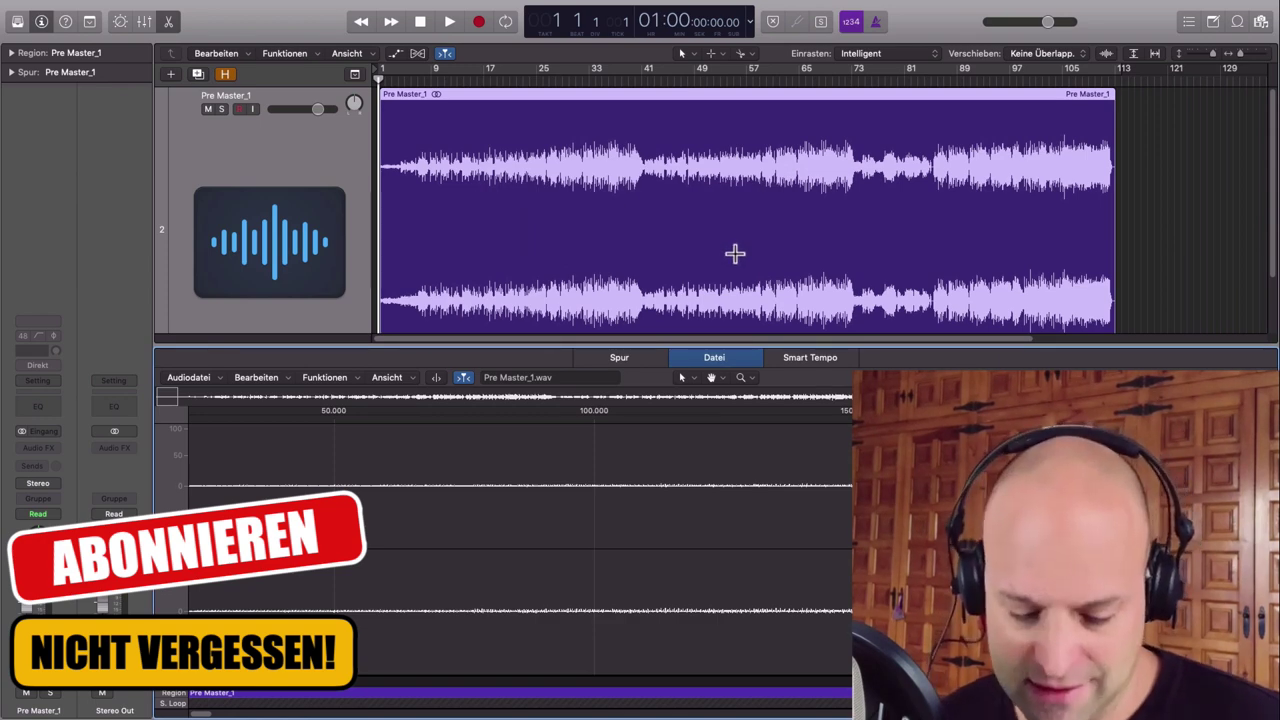
drag(666, 349, 688, 694)
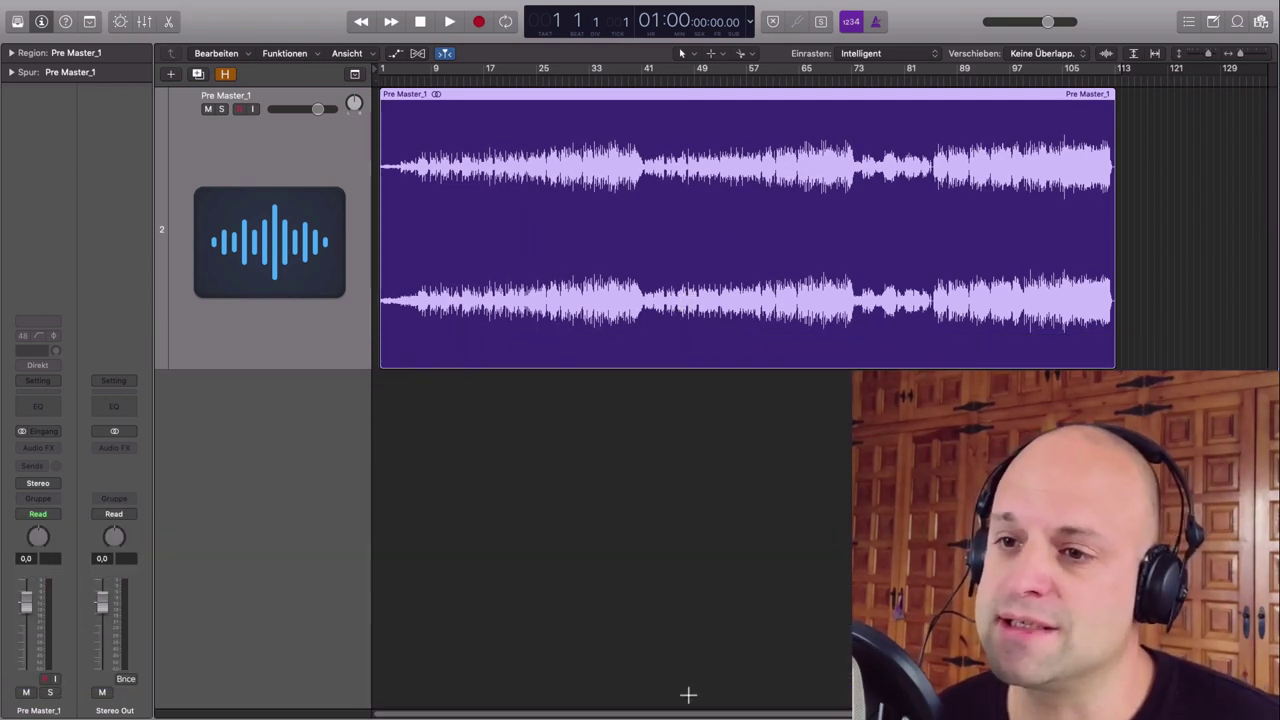
Step: Insert a stereo Direction Mixer on the Pre Master_1 channel and move its window clear of the track
click(51, 447)
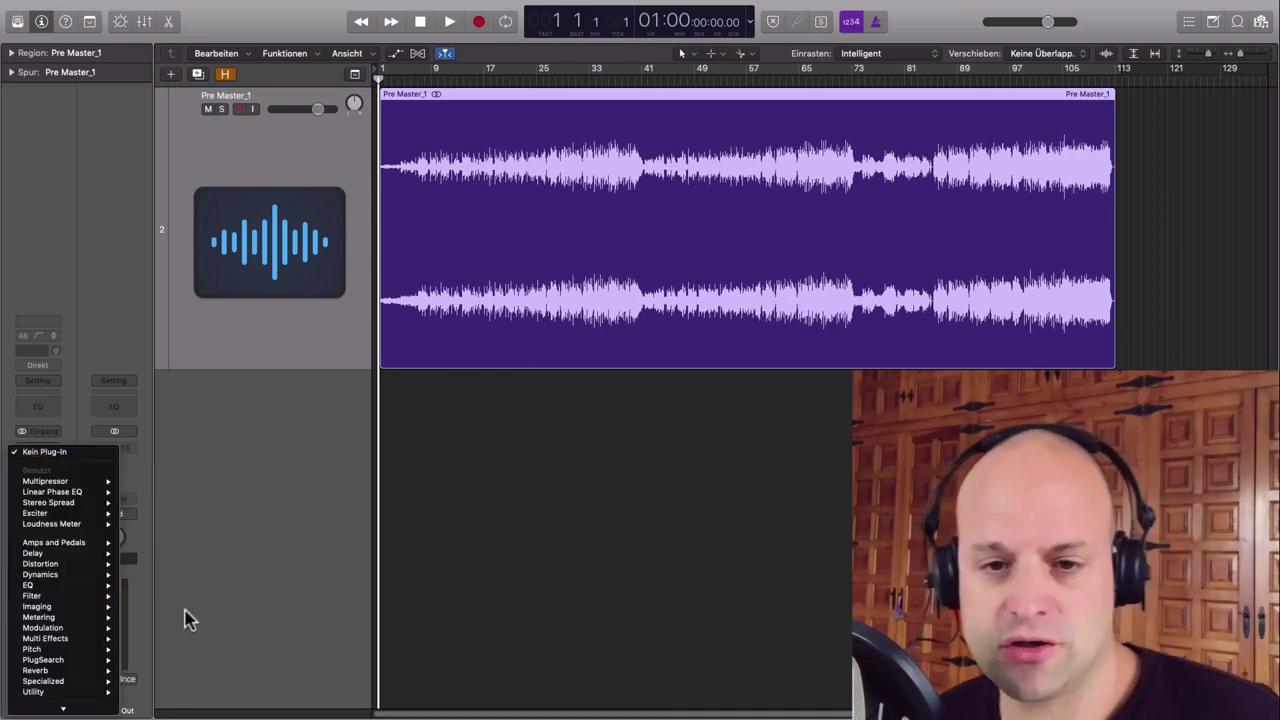
mouse_move(89, 607)
mouse_move(177, 620)
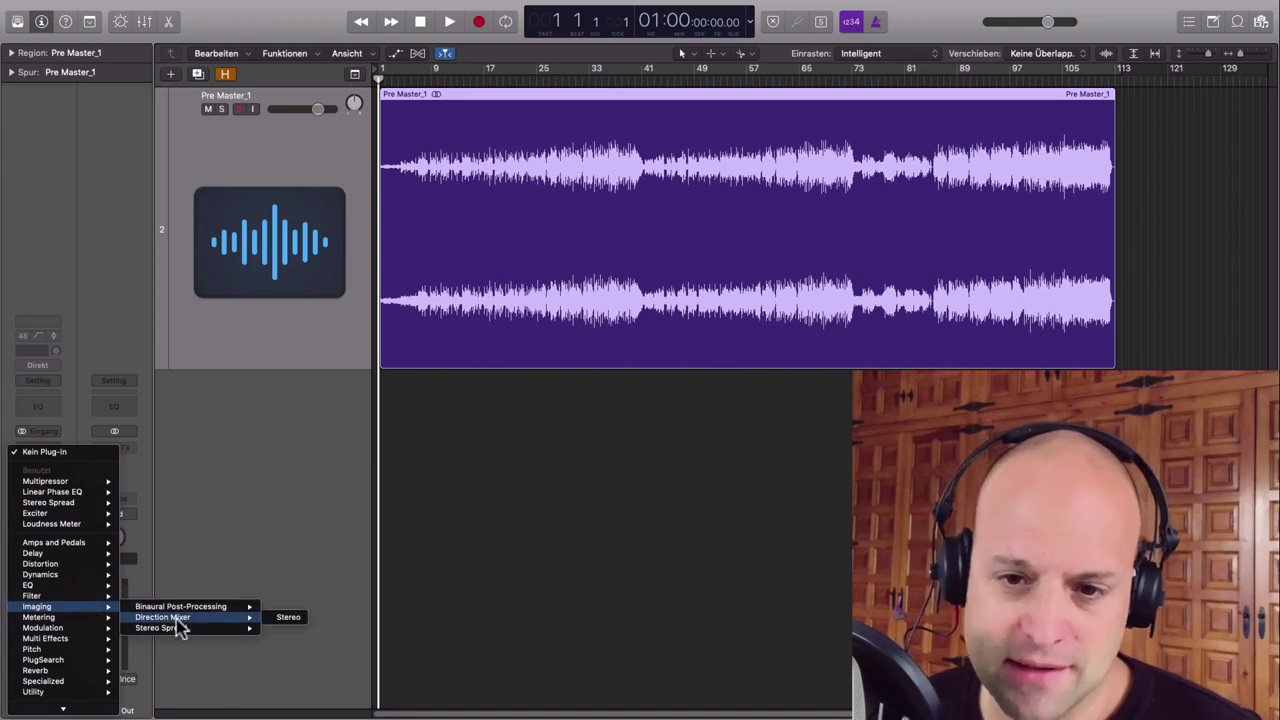
click(287, 618)
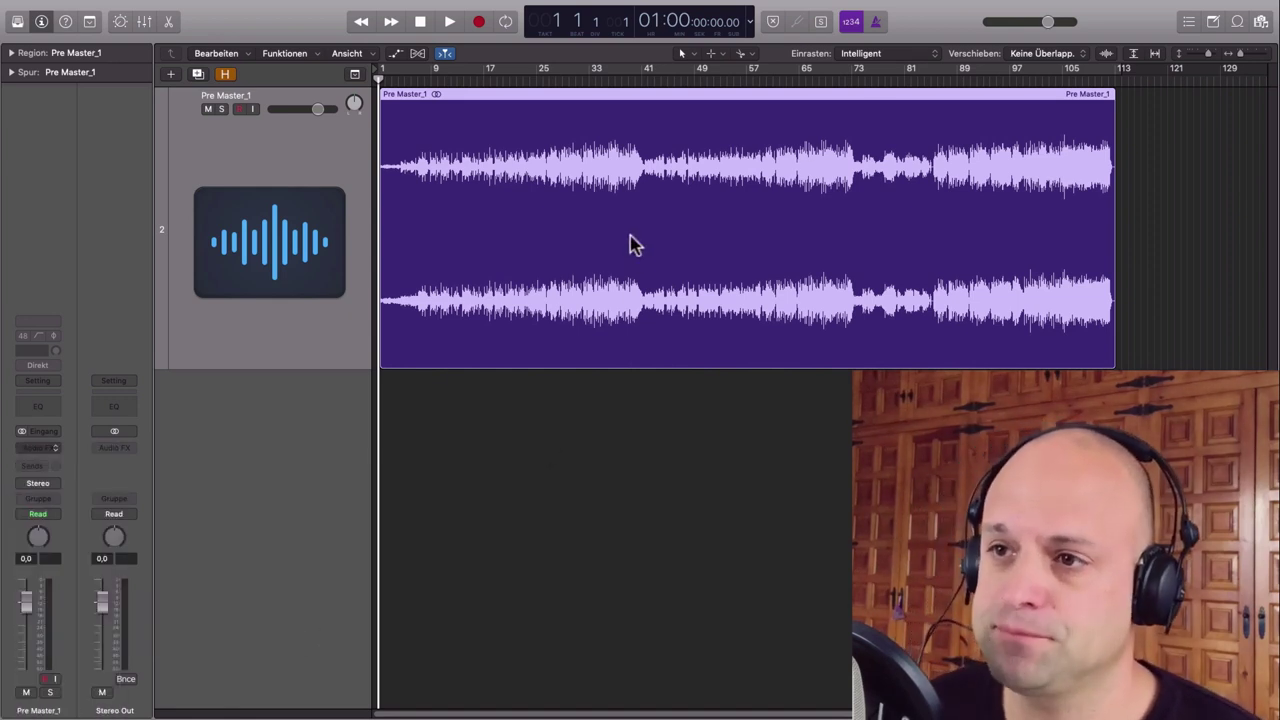
drag(395, 37, 902, 335)
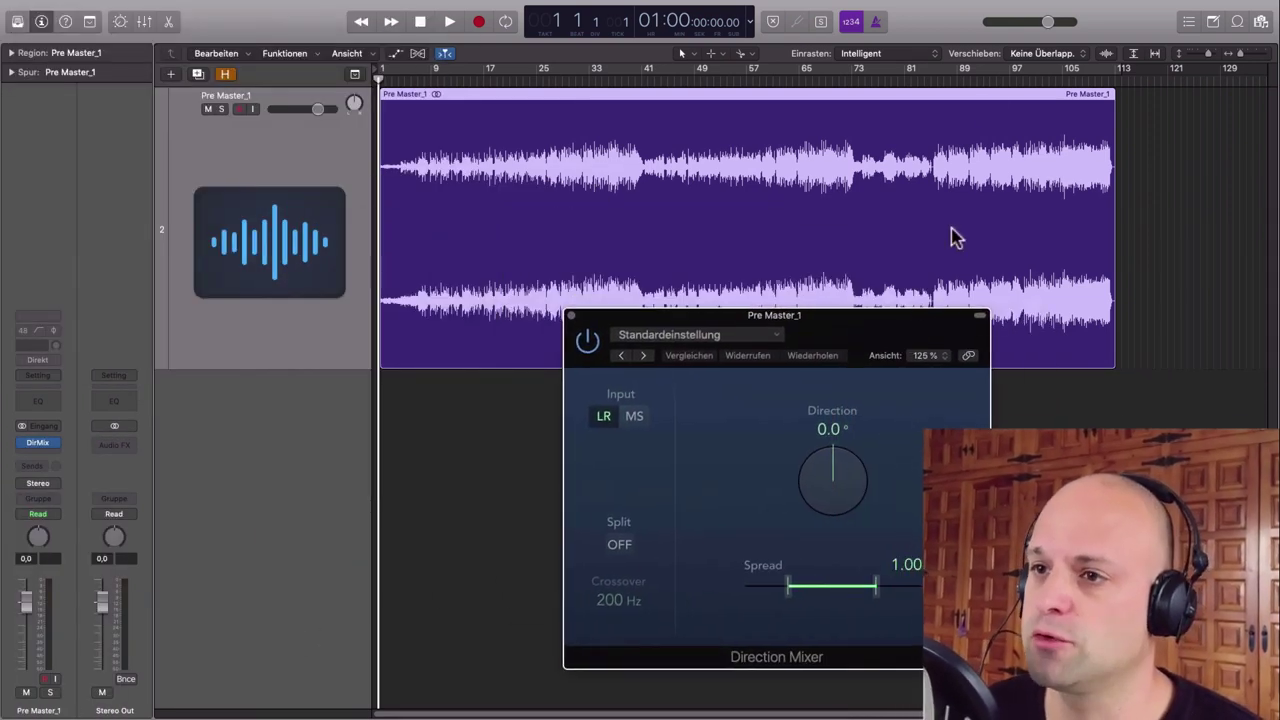
Step: Play the track from about bar 87 and check mono compatibility by varying the Direction Mixer's Spread, ending at 0.00
double_click(952, 81)
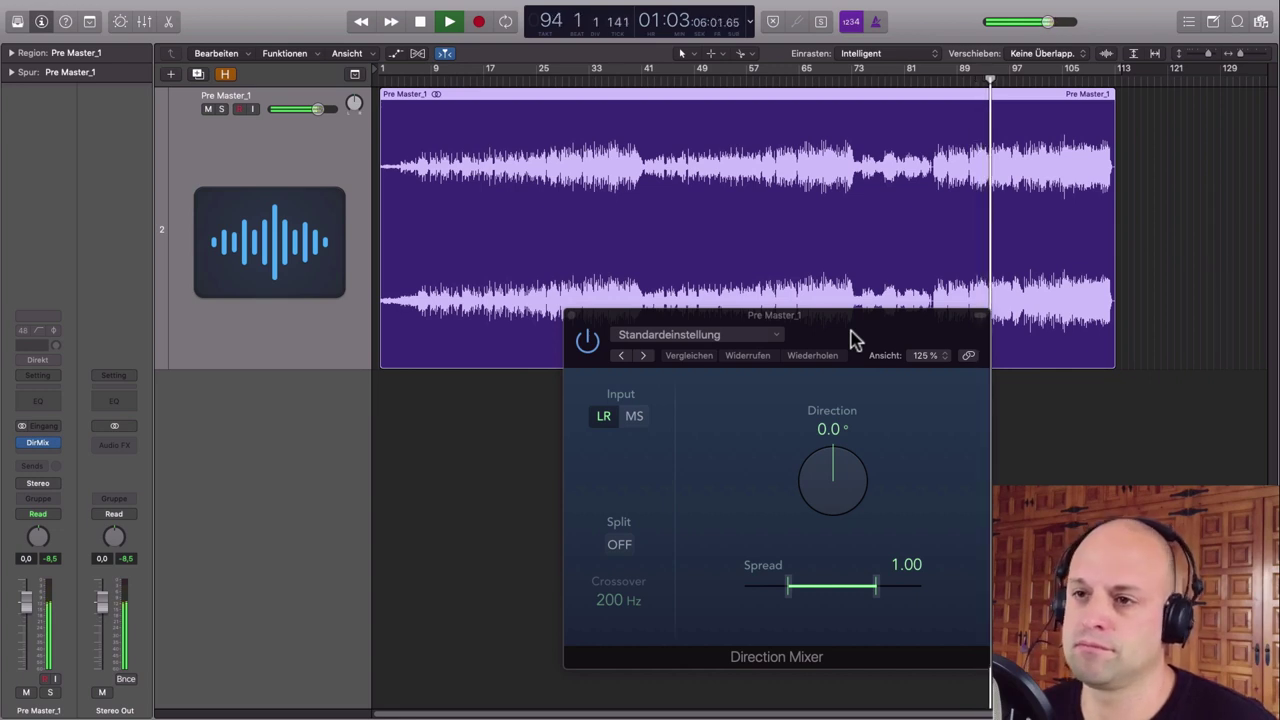
key(space)
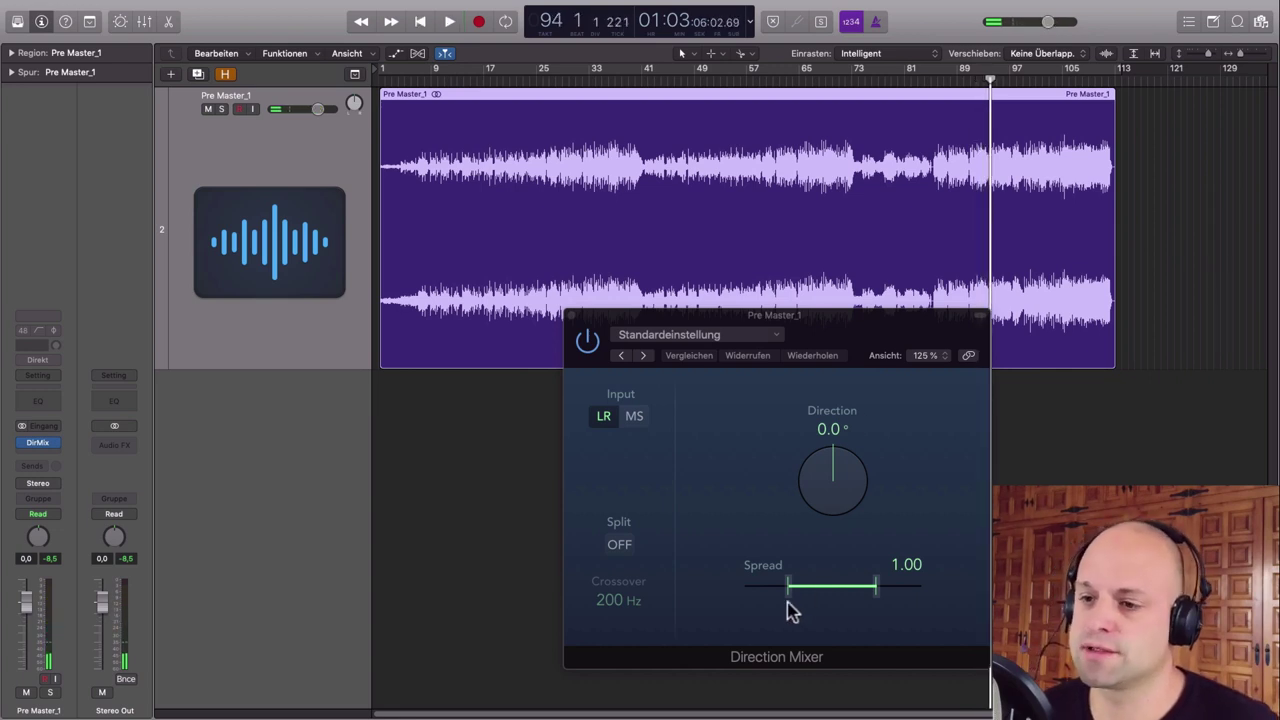
mouse_move(790, 601)
mouse_down()
mouse_move(827, 601)
mouse_move(783, 599)
mouse_up()
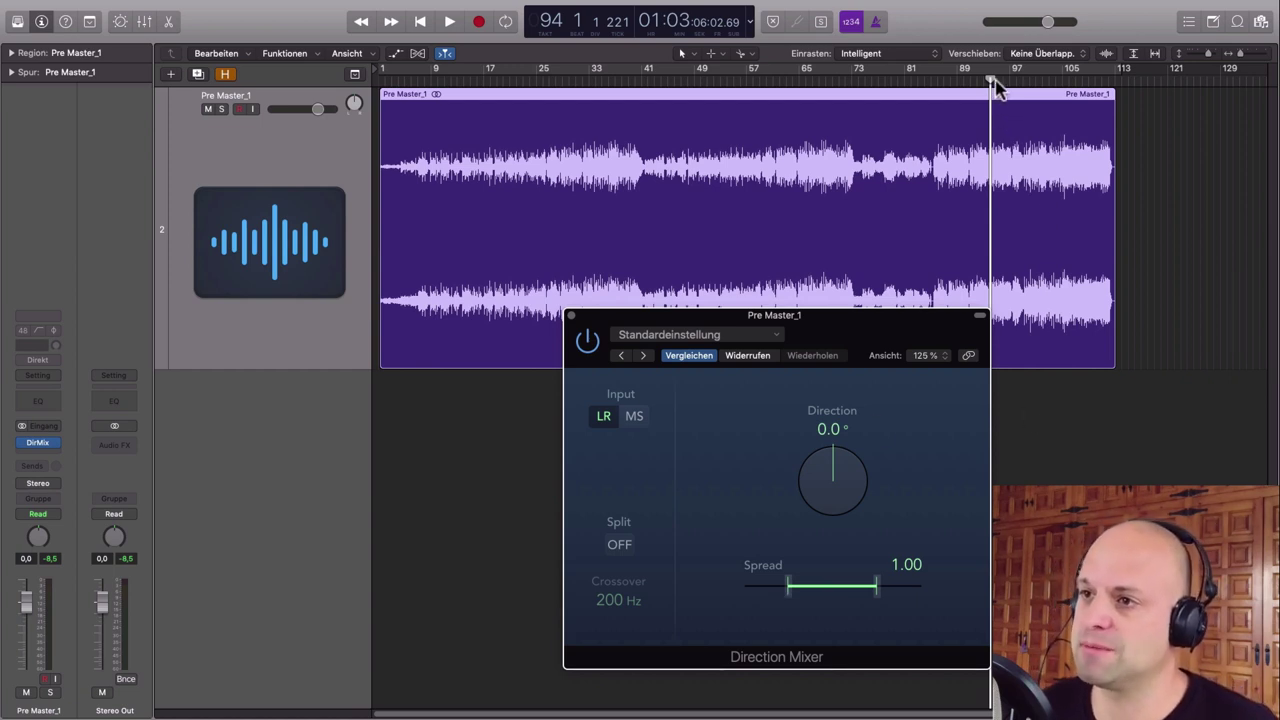
key(space)
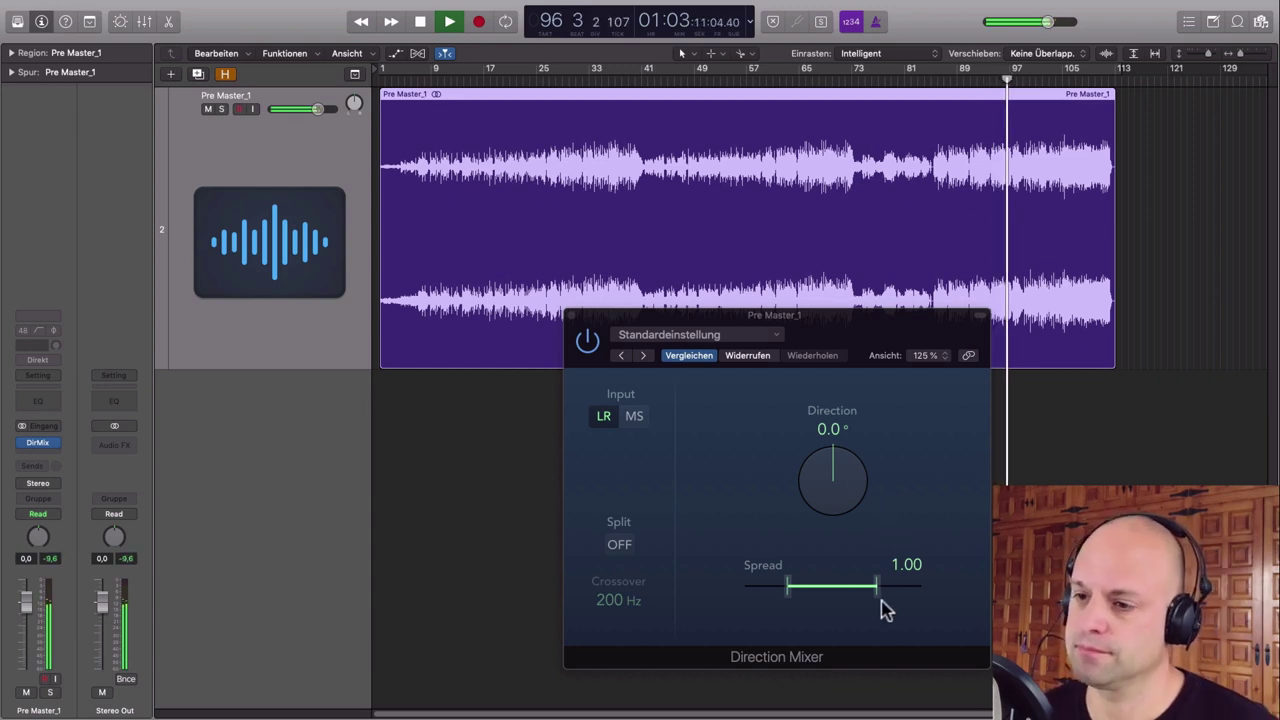
drag(877, 600, 829, 598)
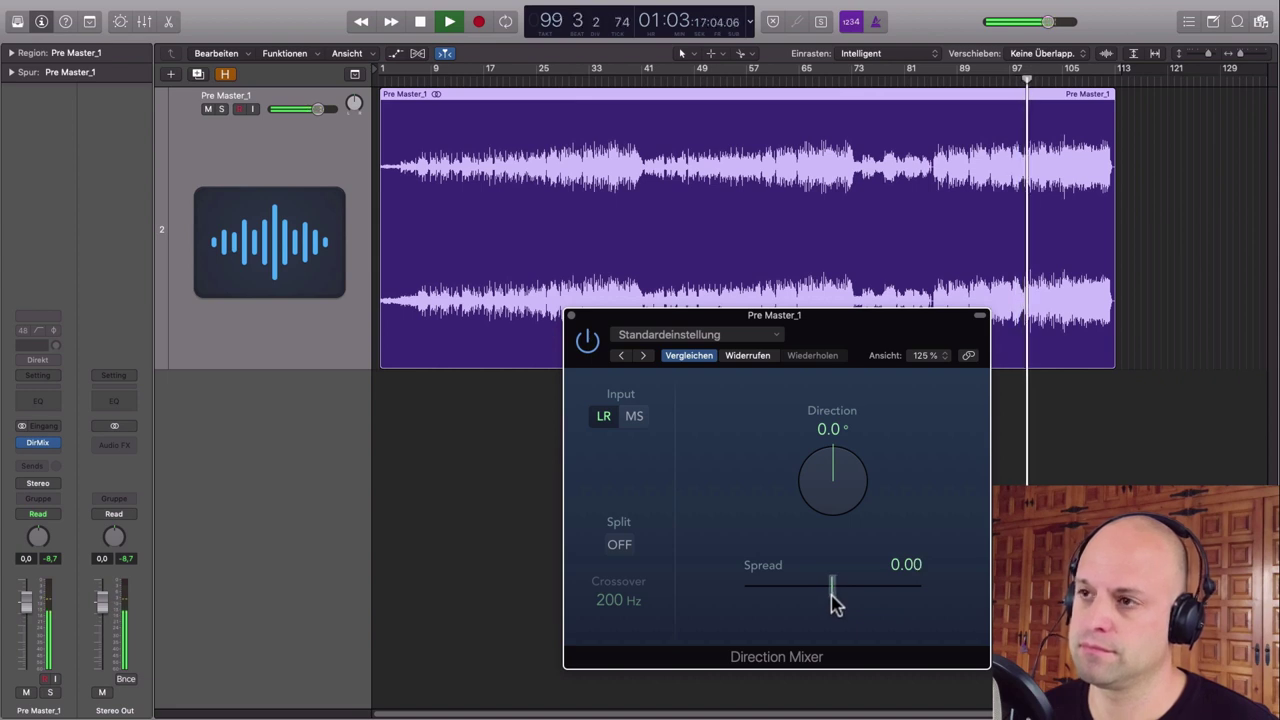
drag(834, 596, 907, 603)
drag(886, 610, 838, 610)
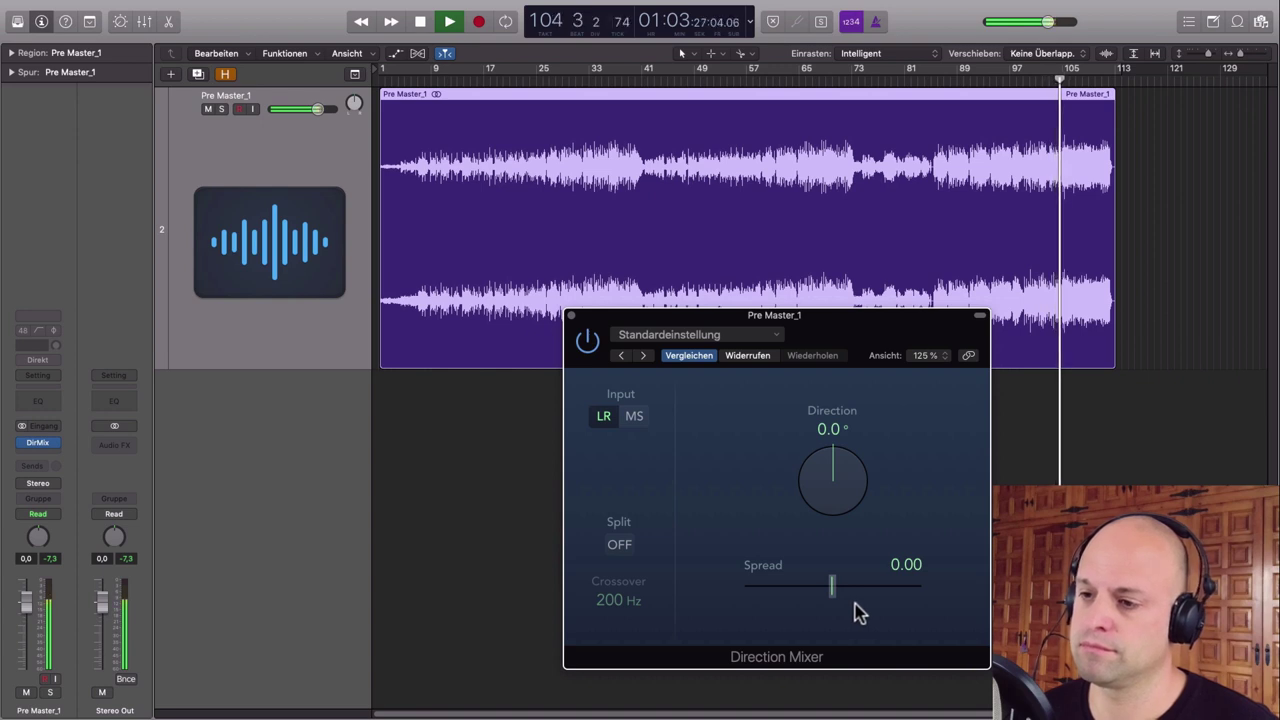
key(space)
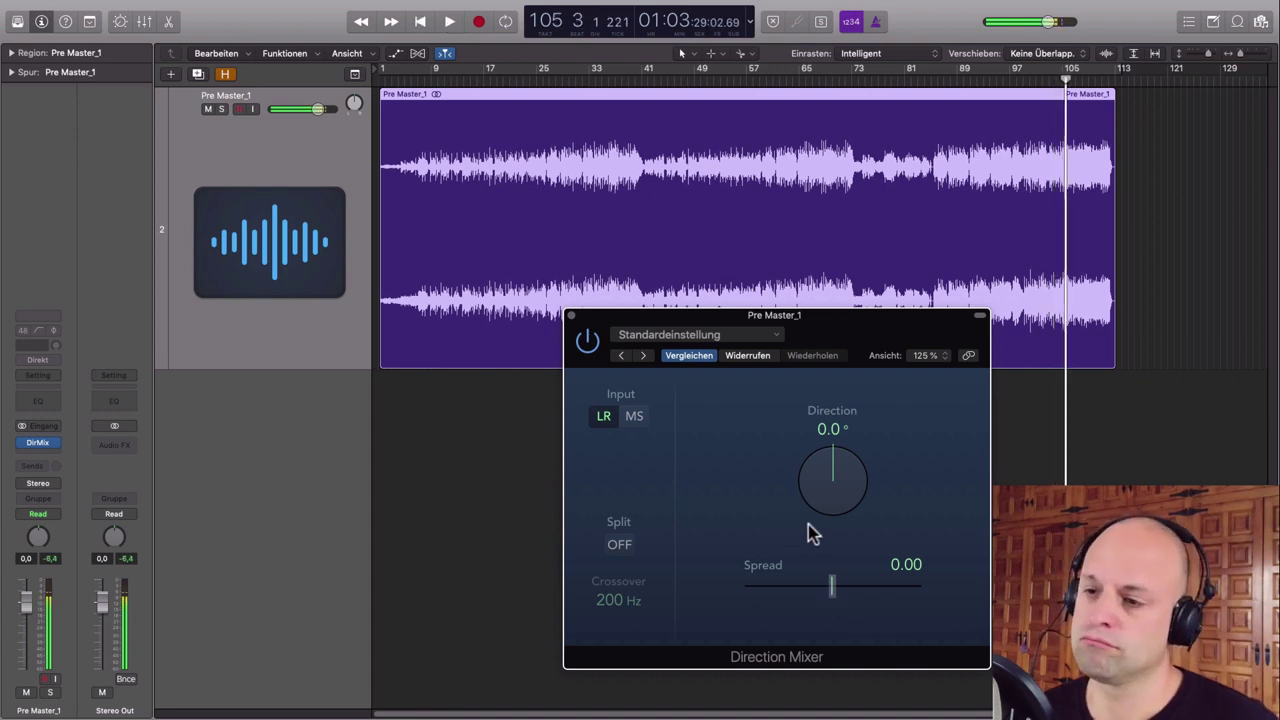
Step: Close the Direction Mixer and remove it from the Pre Master_1 channel
click(571, 317)
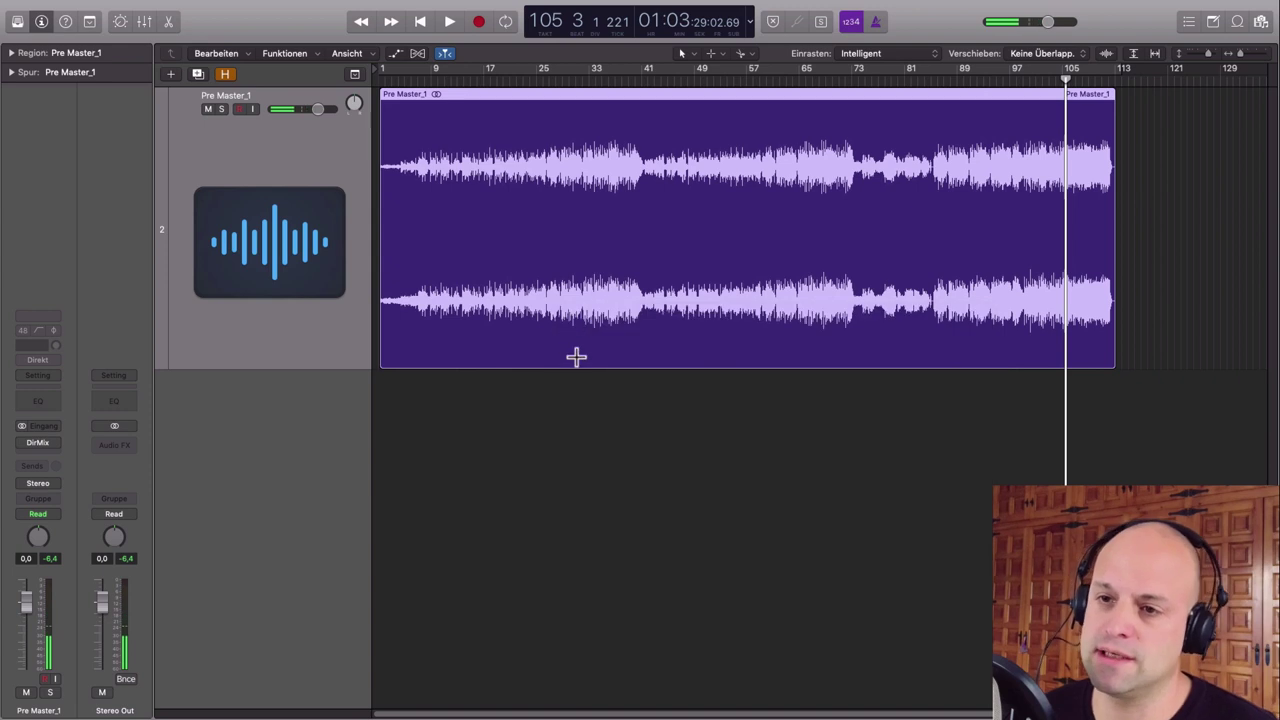
click(55, 448)
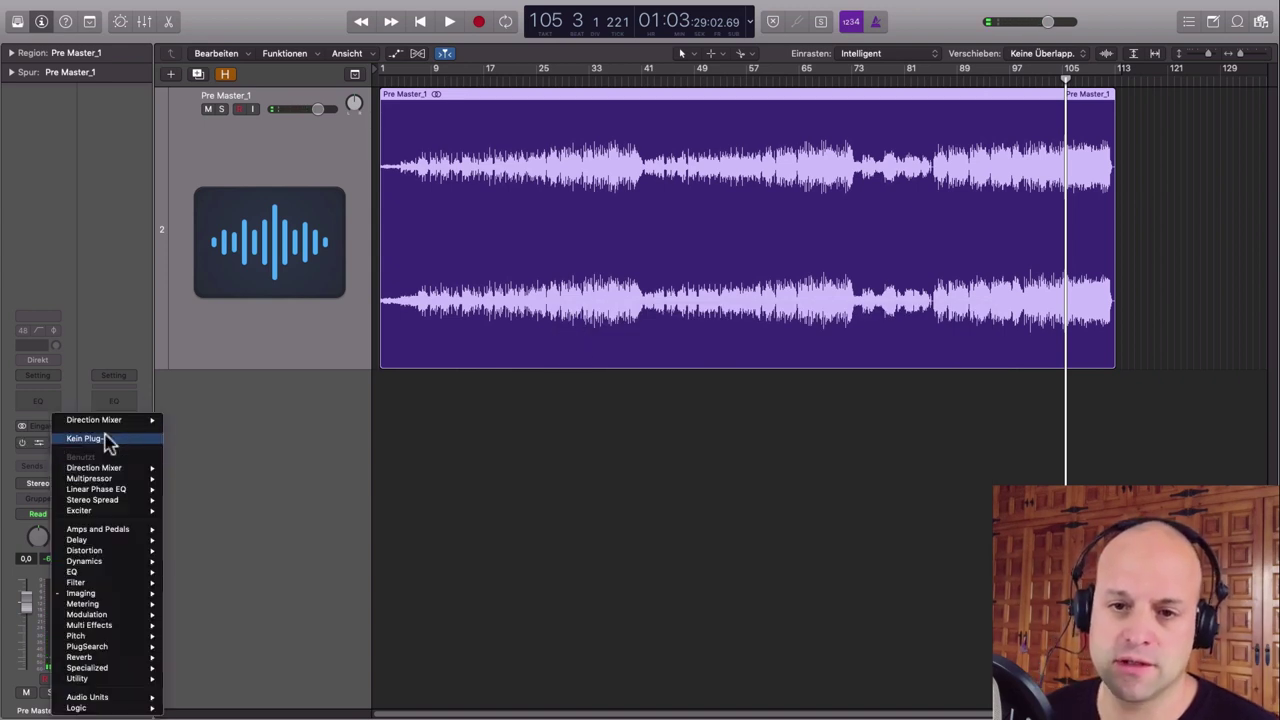
click(106, 437)
Step: Insert the MultiMeter metering effect on the Pre Master_1 channel and place its window over the middle of the arrangement
click(41, 449)
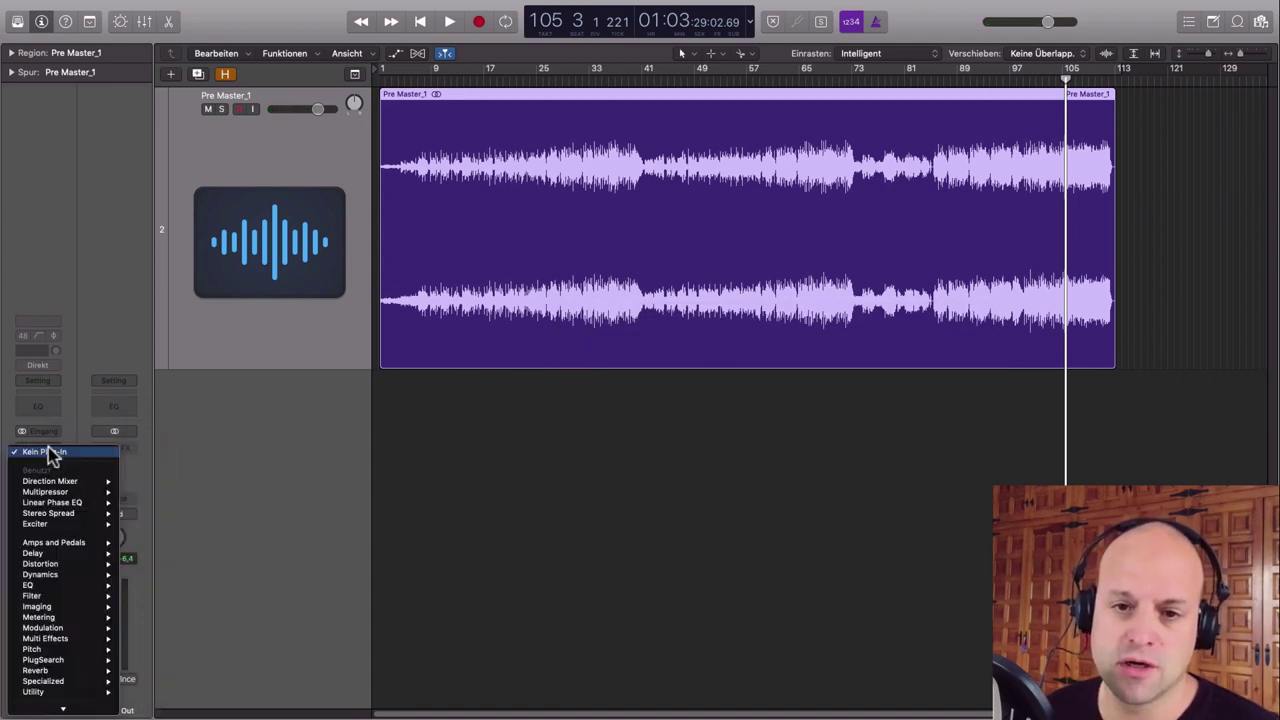
mouse_move(84, 618)
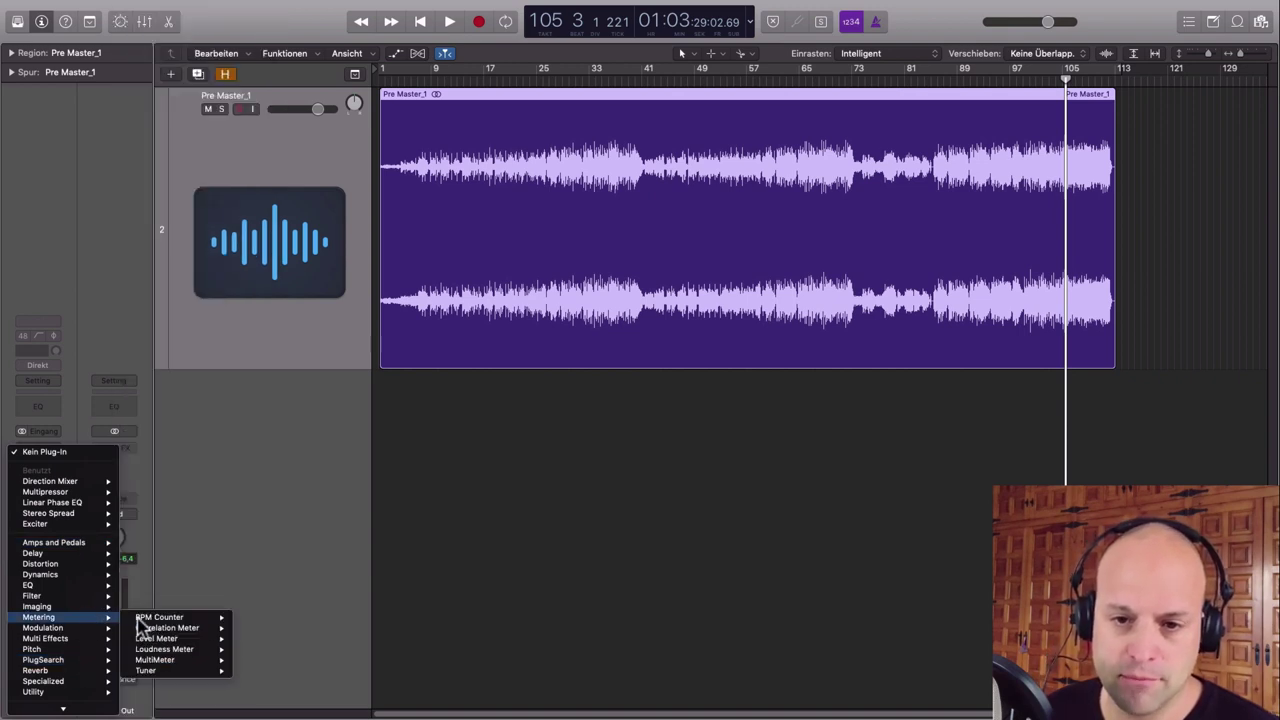
mouse_move(189, 665)
click(250, 661)
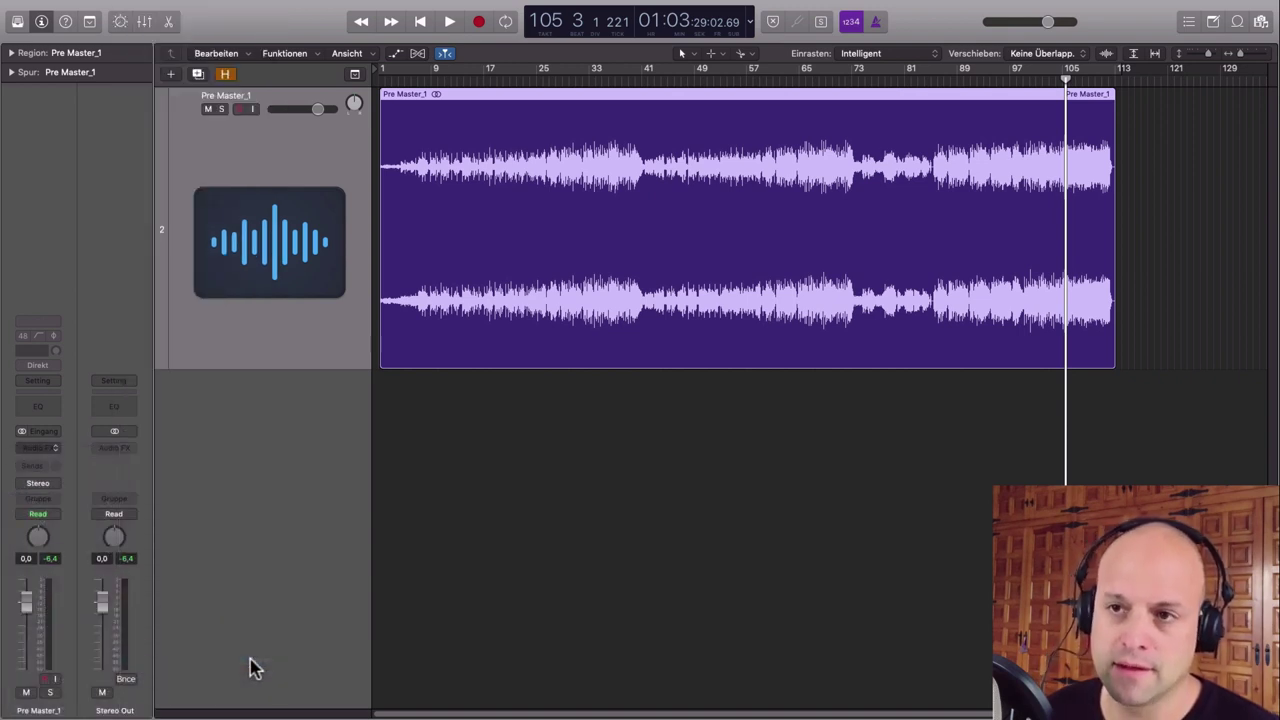
drag(362, 36, 746, 137)
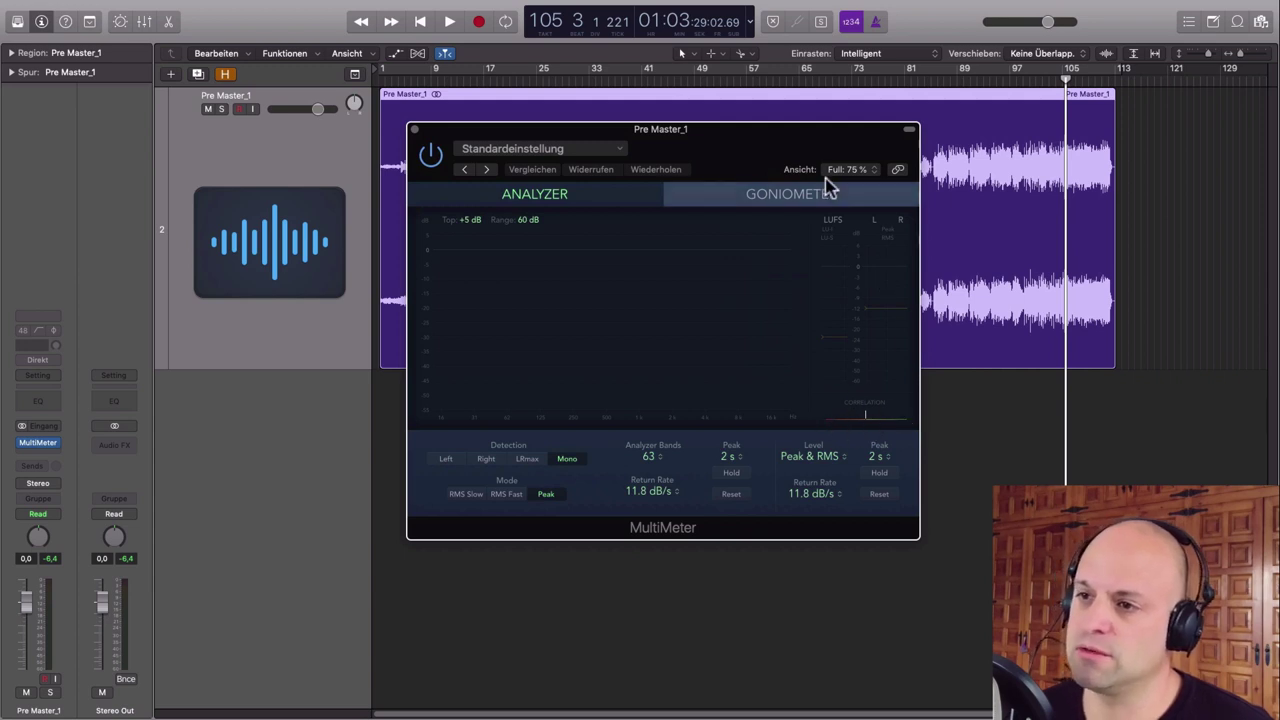
drag(778, 145, 781, 138)
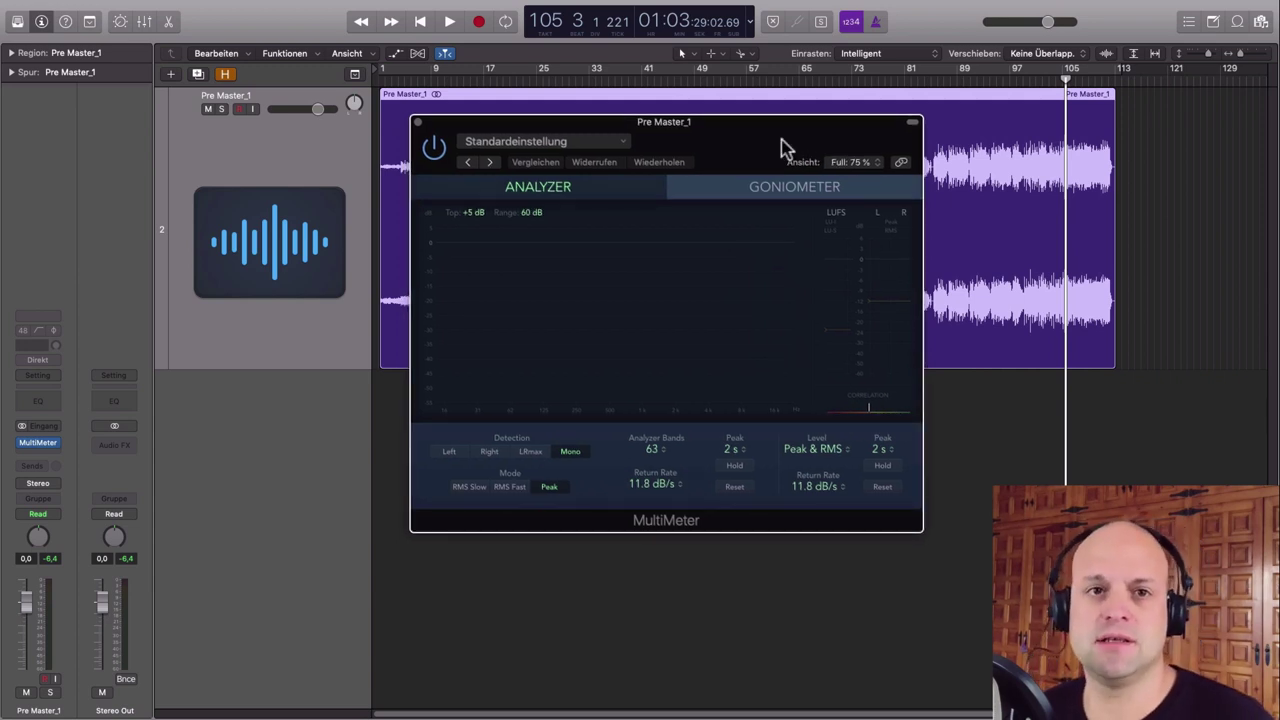
Step: Play the track from about bar 97 and examine the MultiMeter's spectrum, levels and correlation display
click(1018, 80)
key(space)
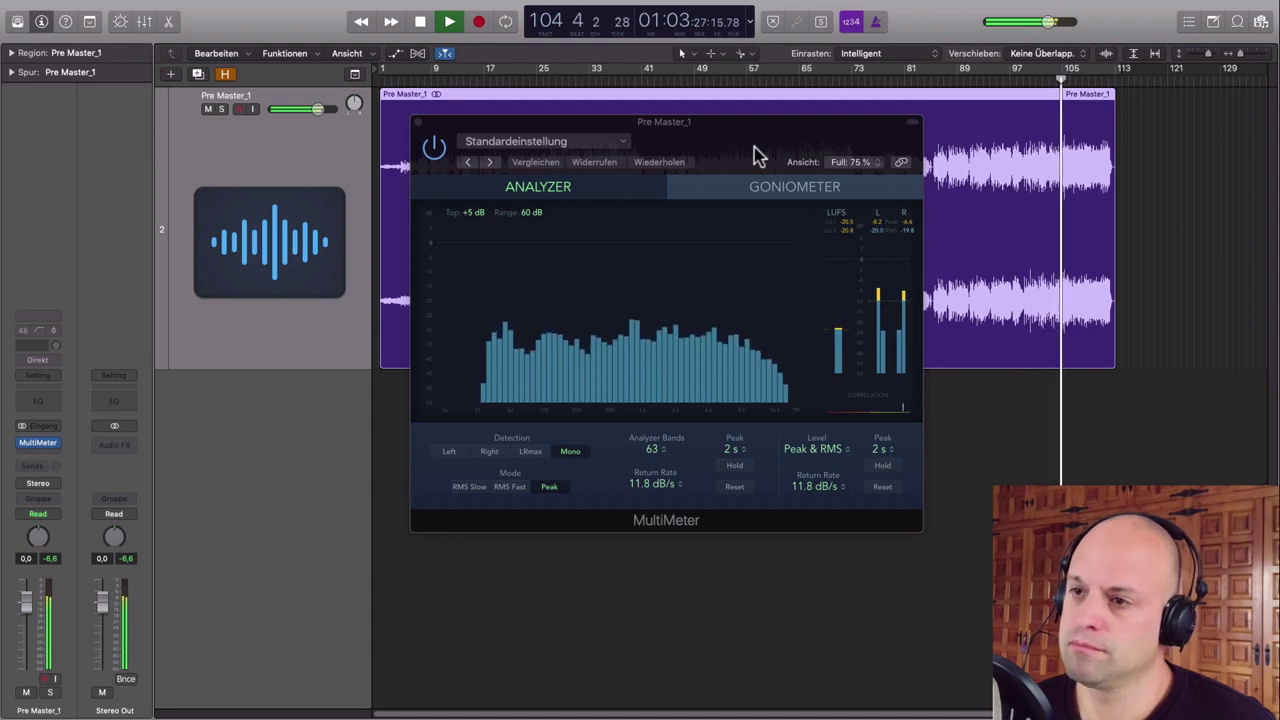
key(space)
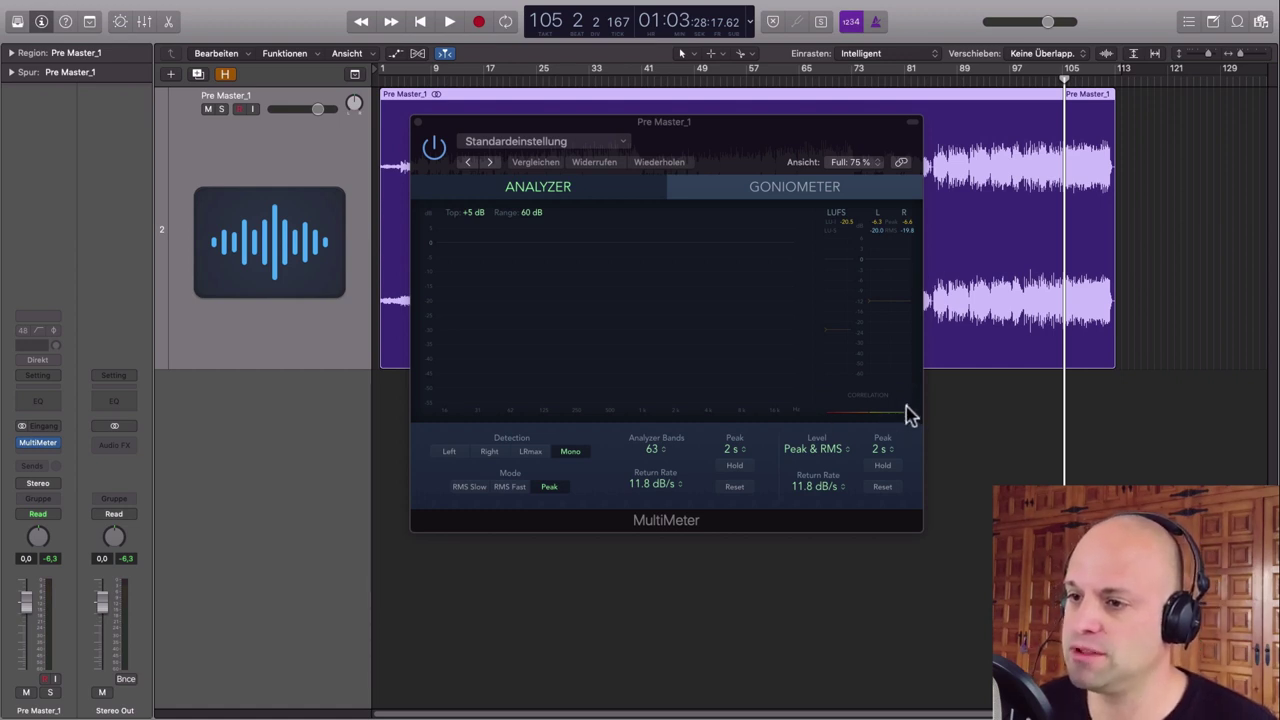
Step: Close the MultiMeter and remove it from the Pre Master_1 channel
click(418, 121)
click(55, 443)
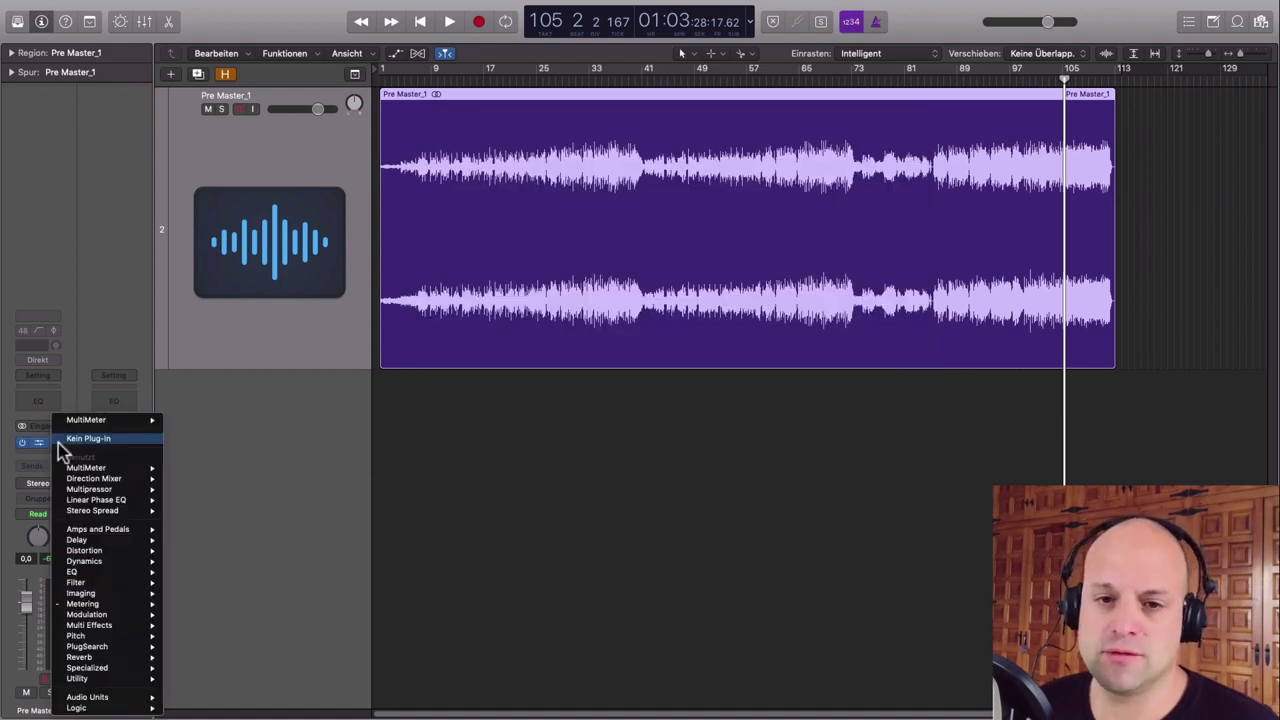
click(104, 440)
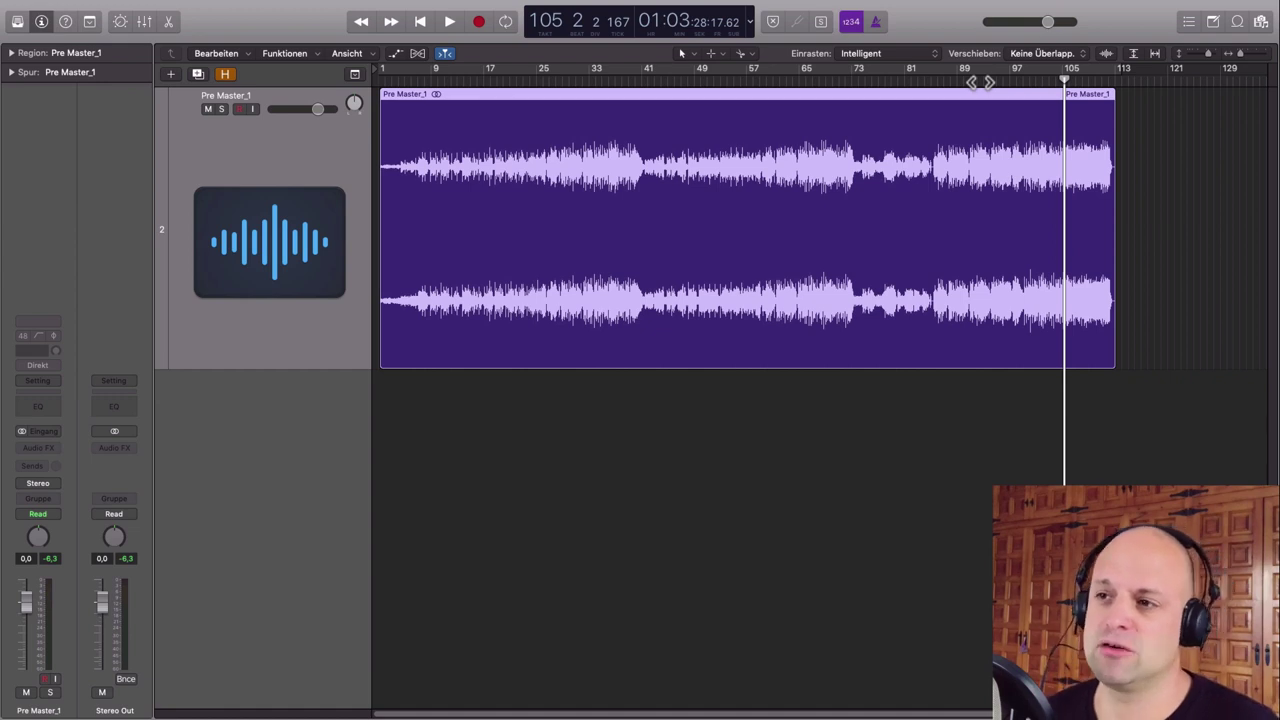
Step: Insert the stereo Exciter effect on the Pre Master_1 channel and place its window over the middle of the arrangement
click(57, 450)
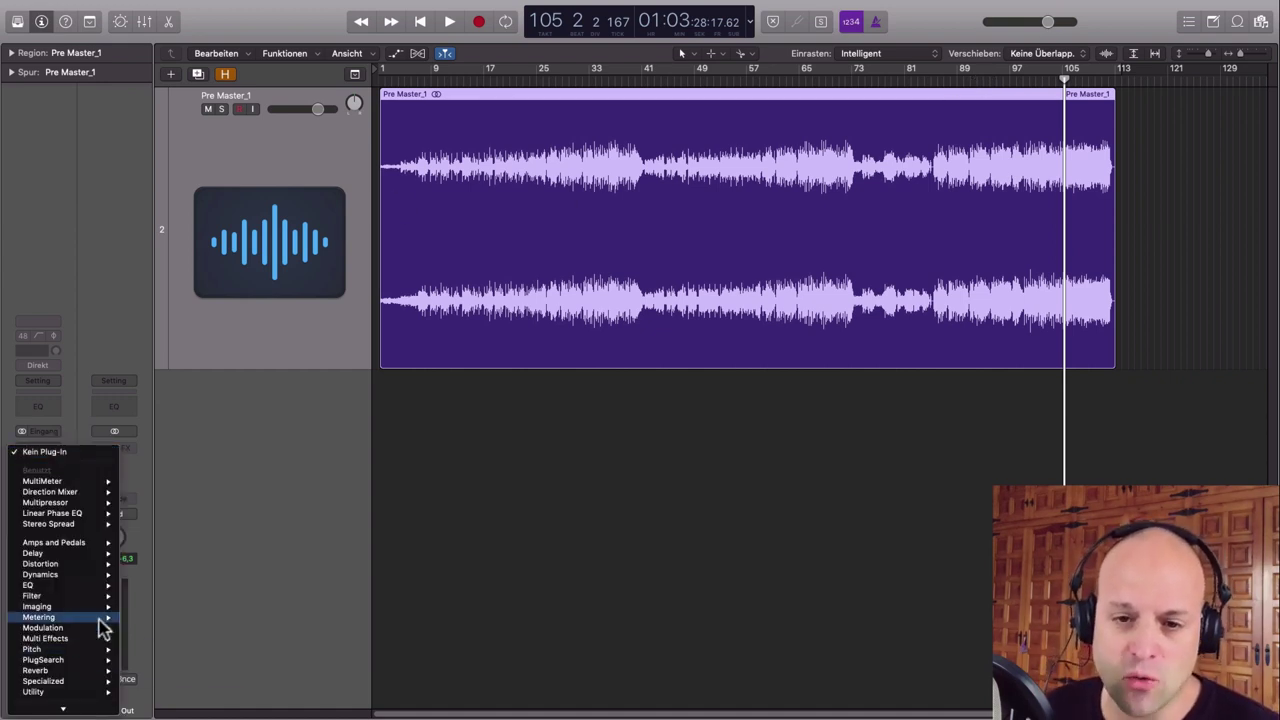
mouse_move(100, 622)
mouse_move(92, 686)
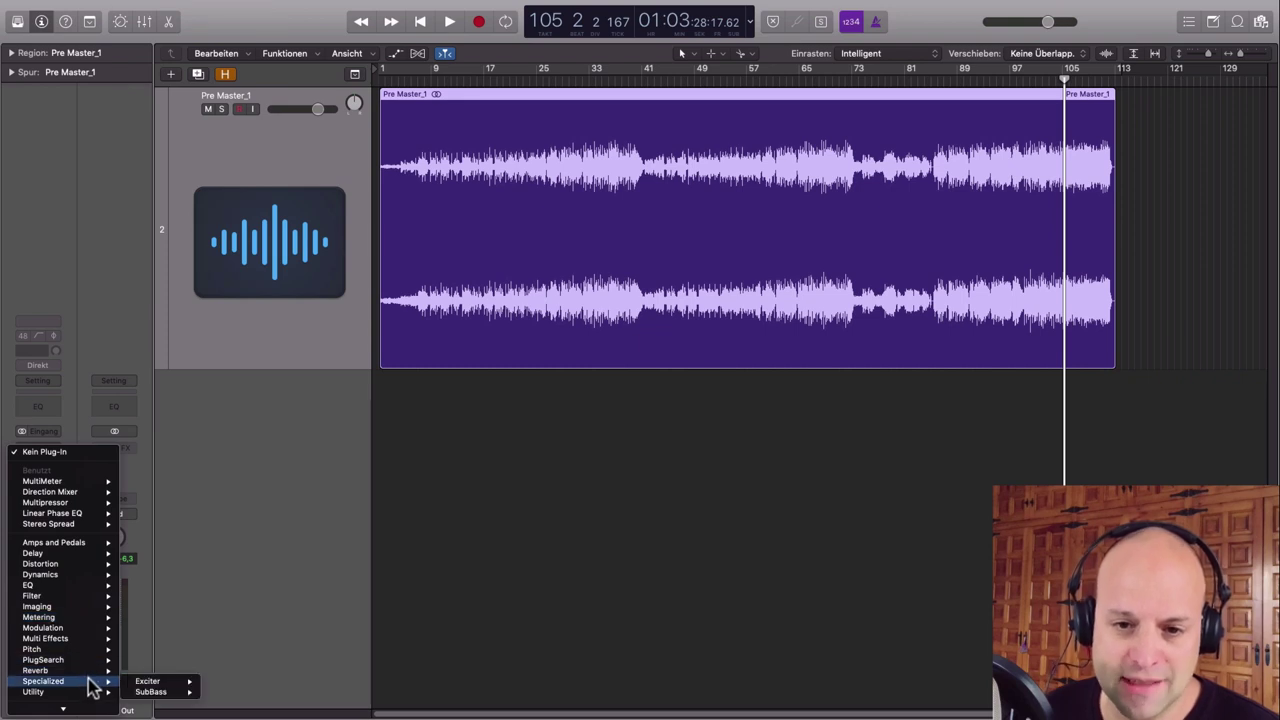
mouse_move(170, 683)
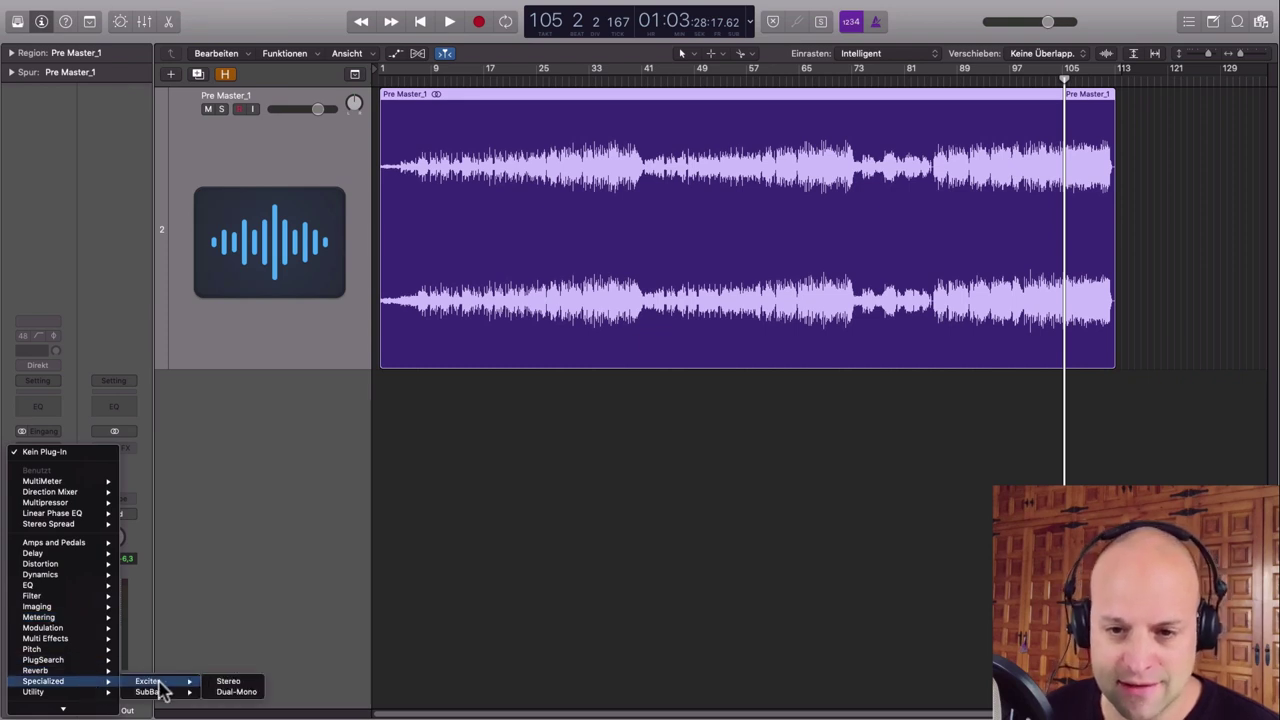
click(222, 684)
drag(140, 16, 673, 154)
drag(800, 160, 818, 157)
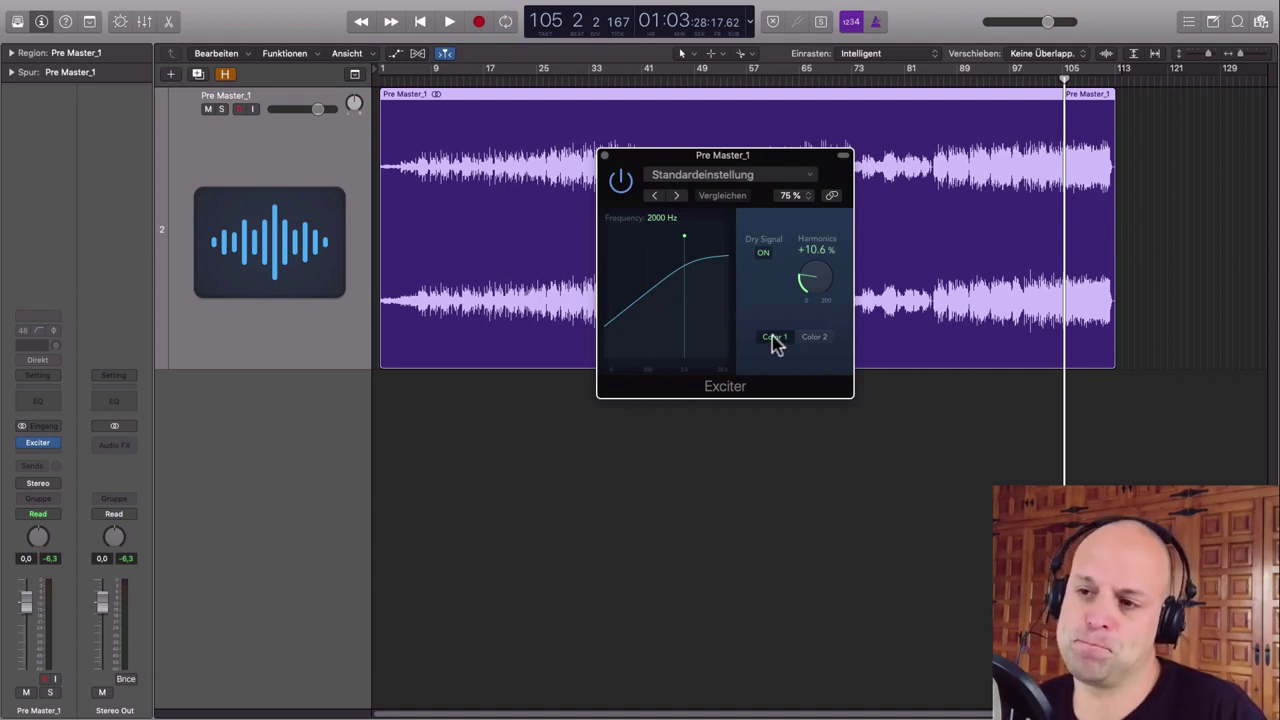
Step: Try Color 2 in the Exciter, return to Color 1, and set the frequency to 1700 Hz
click(814, 338)
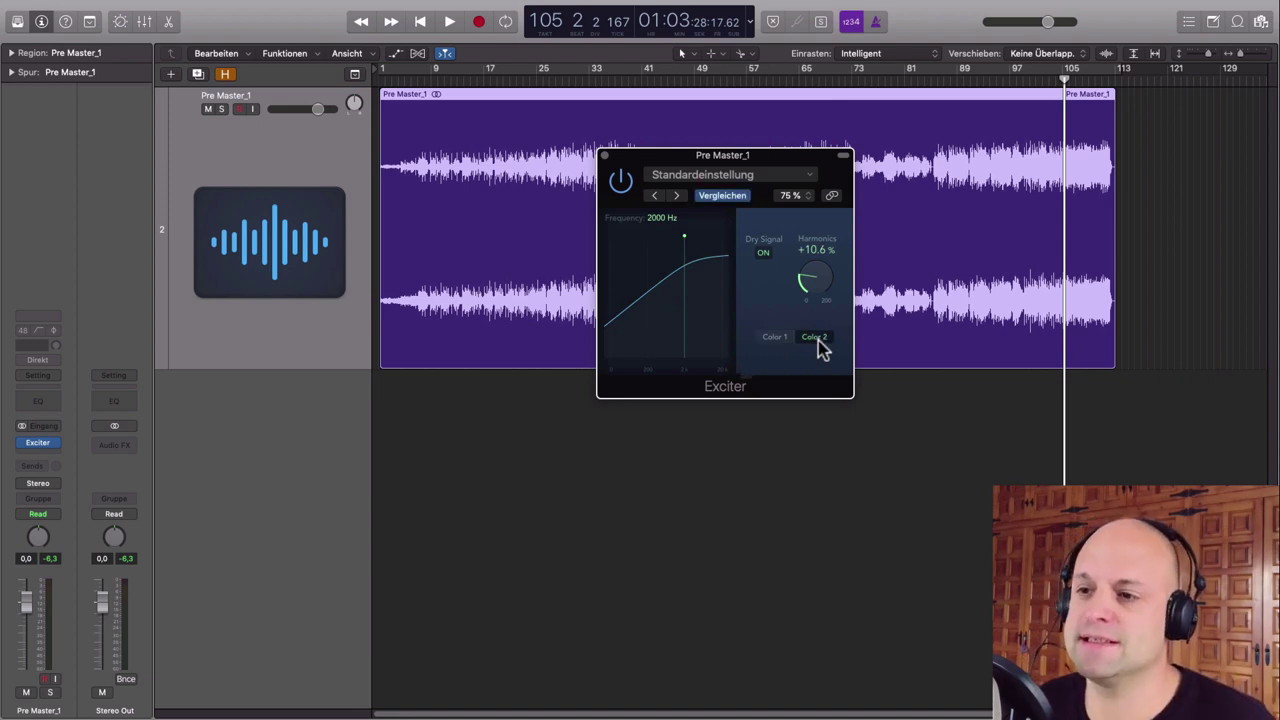
click(776, 337)
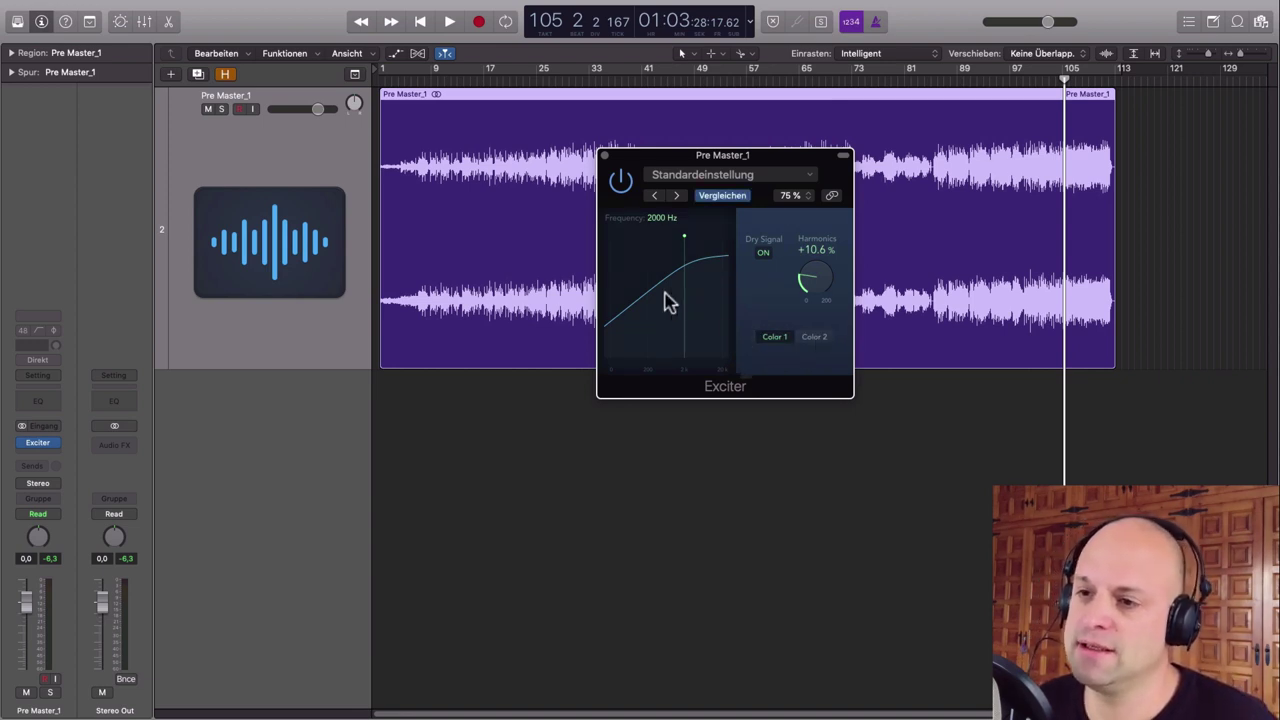
mouse_move(685, 236)
mouse_down()
mouse_move(664, 237)
mouse_move(686, 249)
mouse_up()
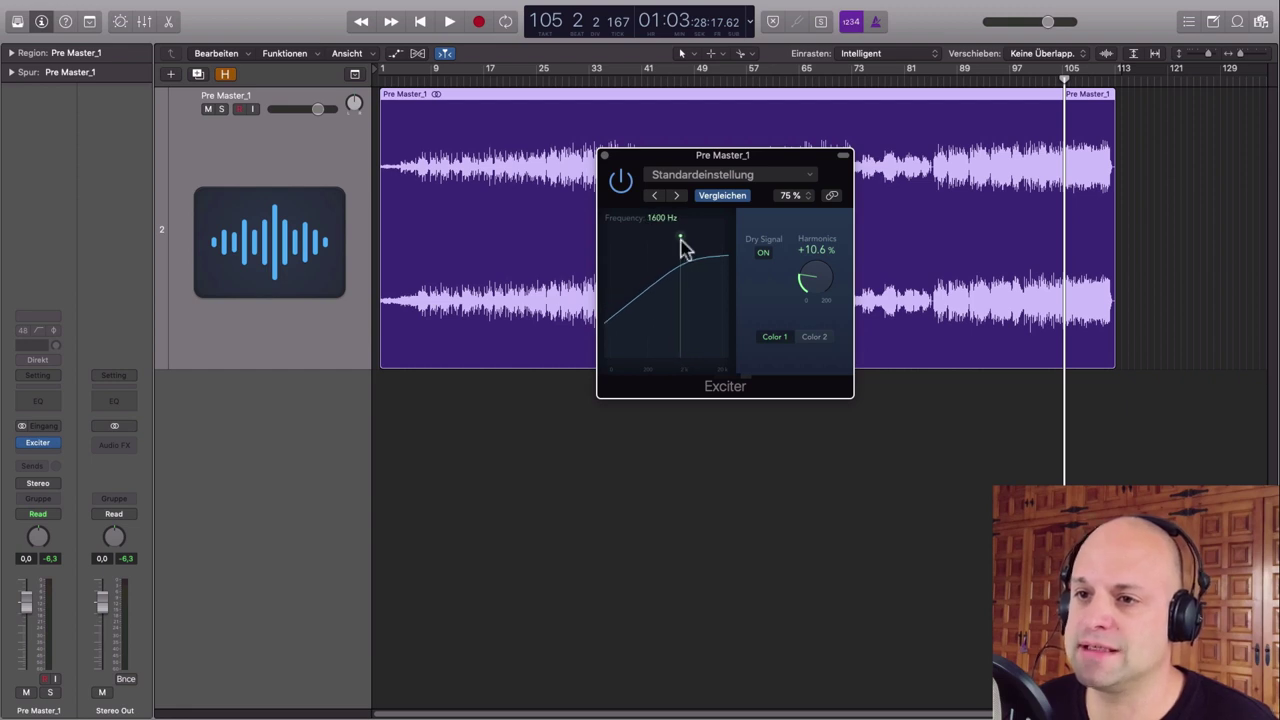
Step: Play the track and compare the sound with the Exciter bypassed and active
key(space)
click(621, 182)
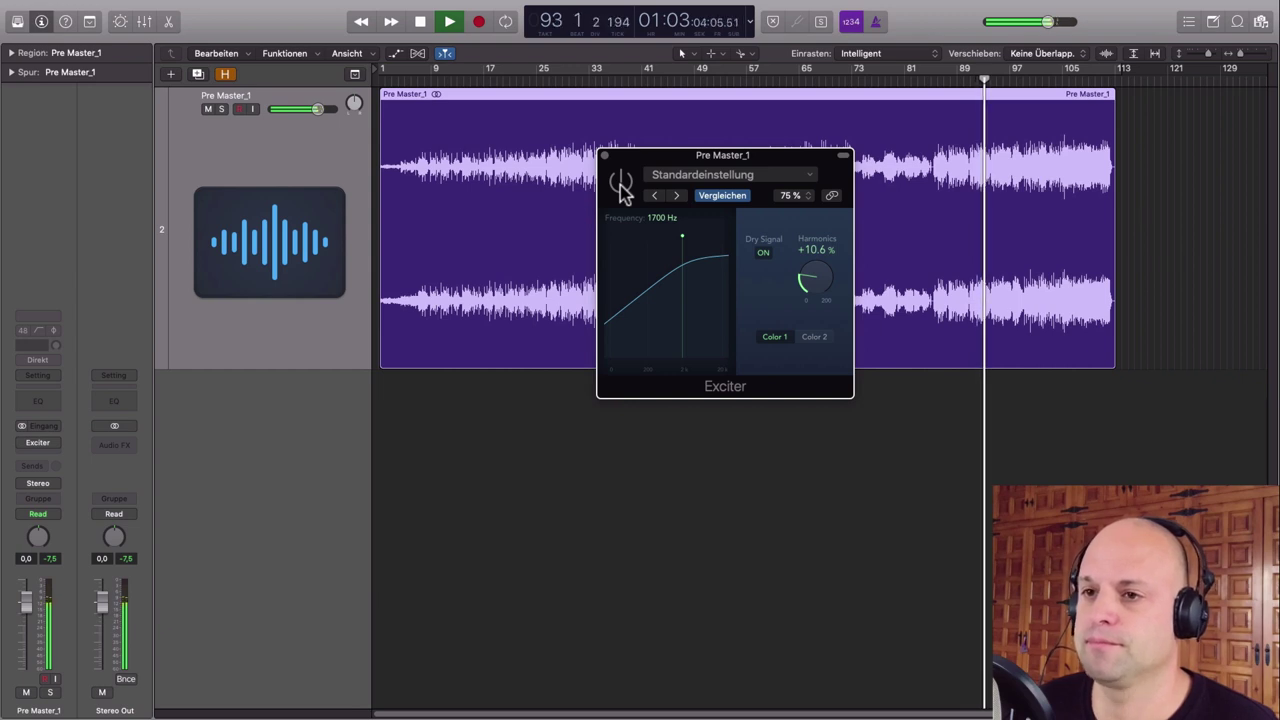
click(621, 183)
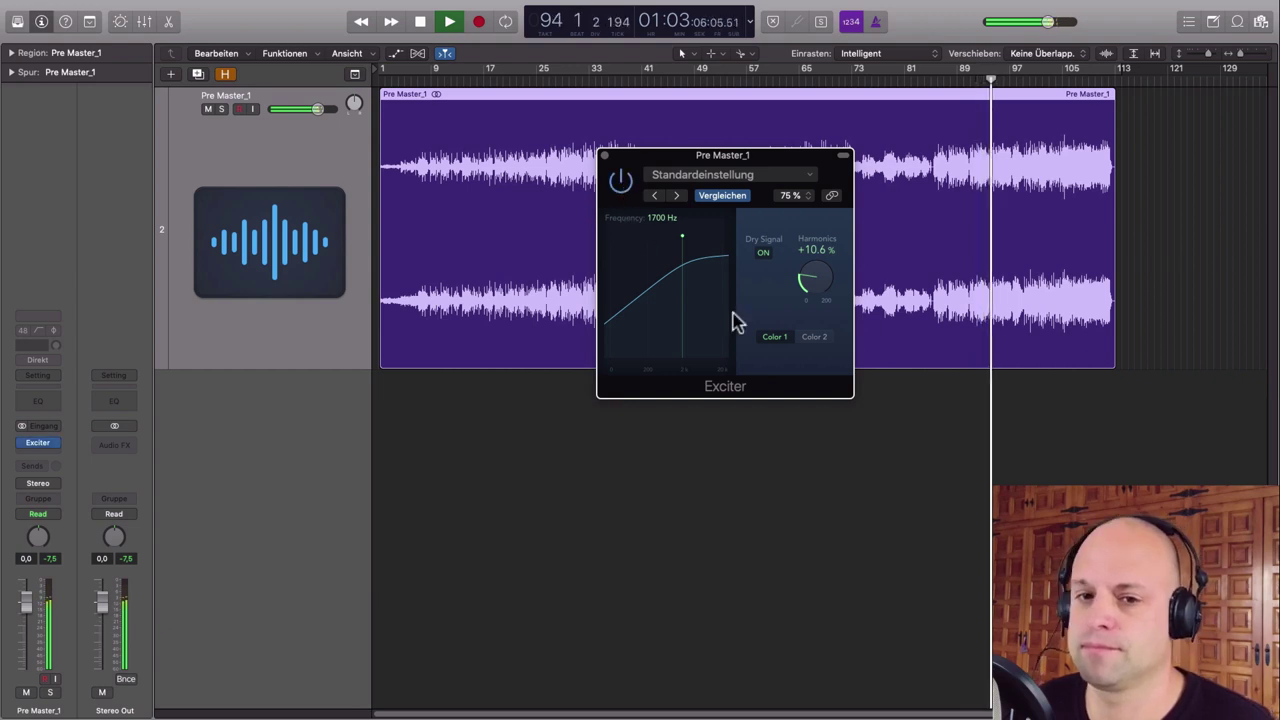
Step: Switch the Exciter to Color 2, raise Harmonics to 18.0 % and set the frequency to 5900 Hz
click(816, 340)
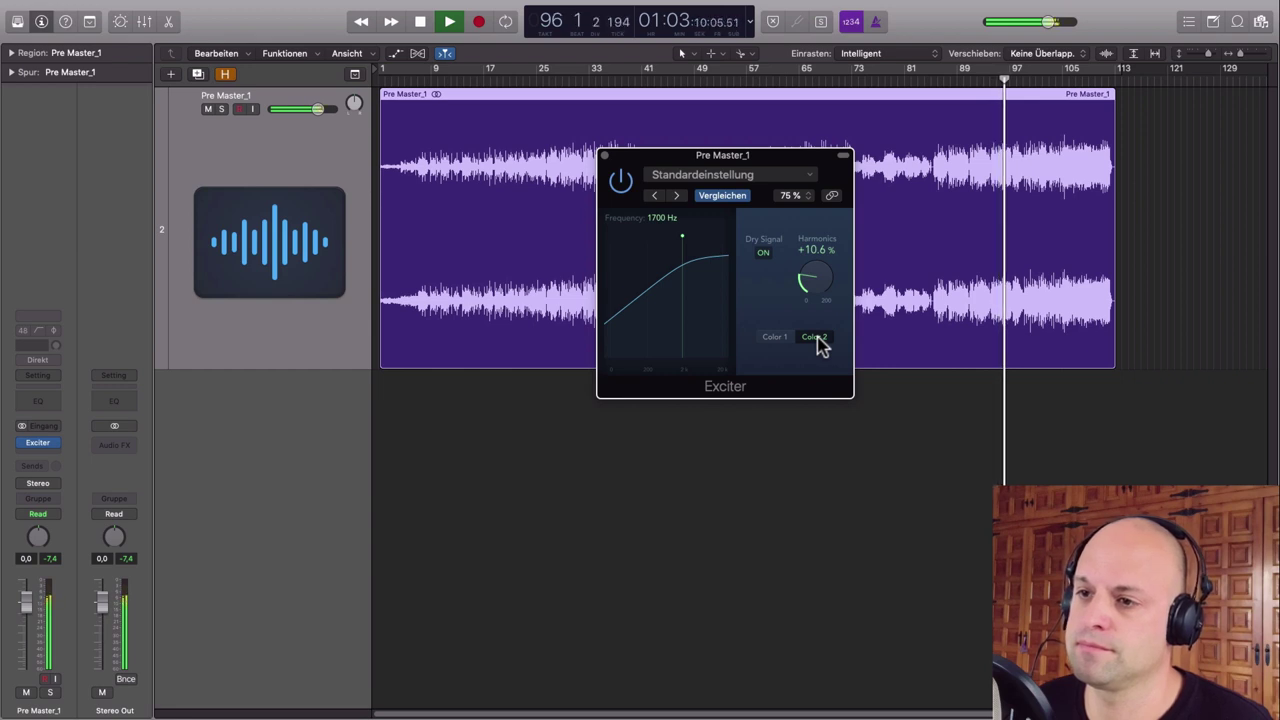
drag(809, 297, 808, 274)
mouse_move(682, 236)
mouse_down()
mouse_move(661, 234)
mouse_move(700, 243)
mouse_up()
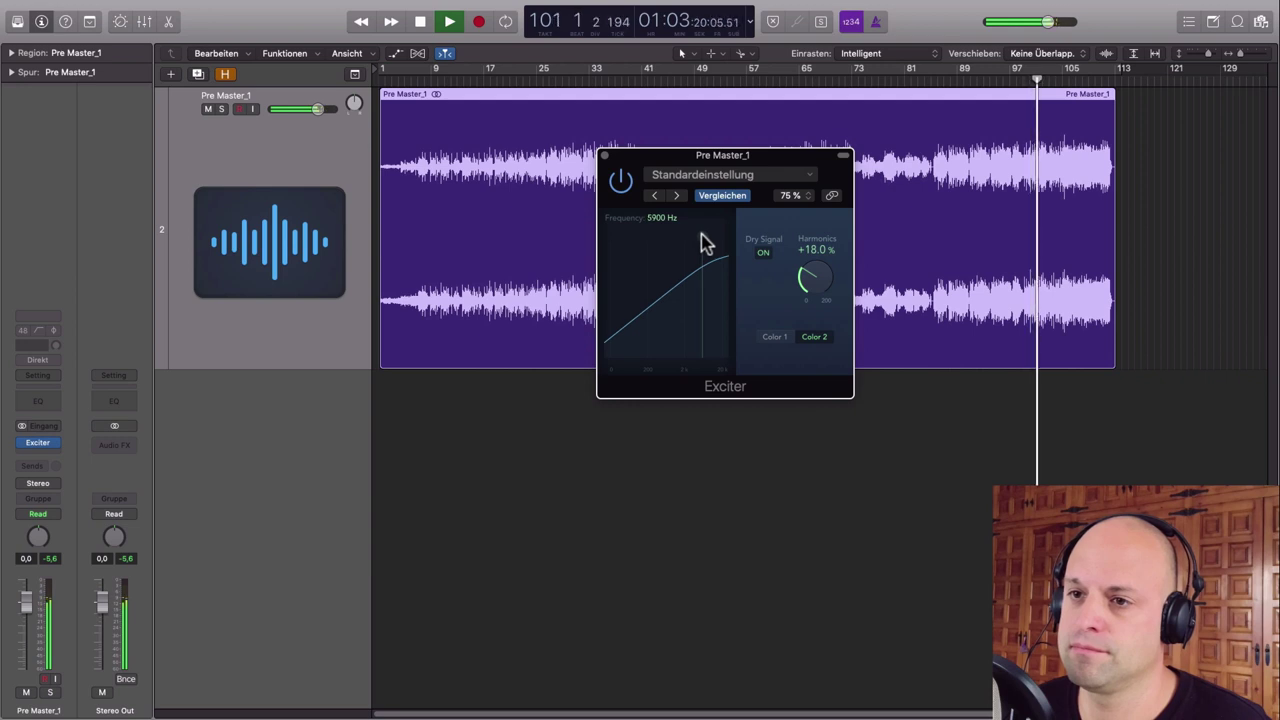
Step: Audition the Exciter with Dry Signal off and on, and with the whole effect bypassed and active
click(762, 252)
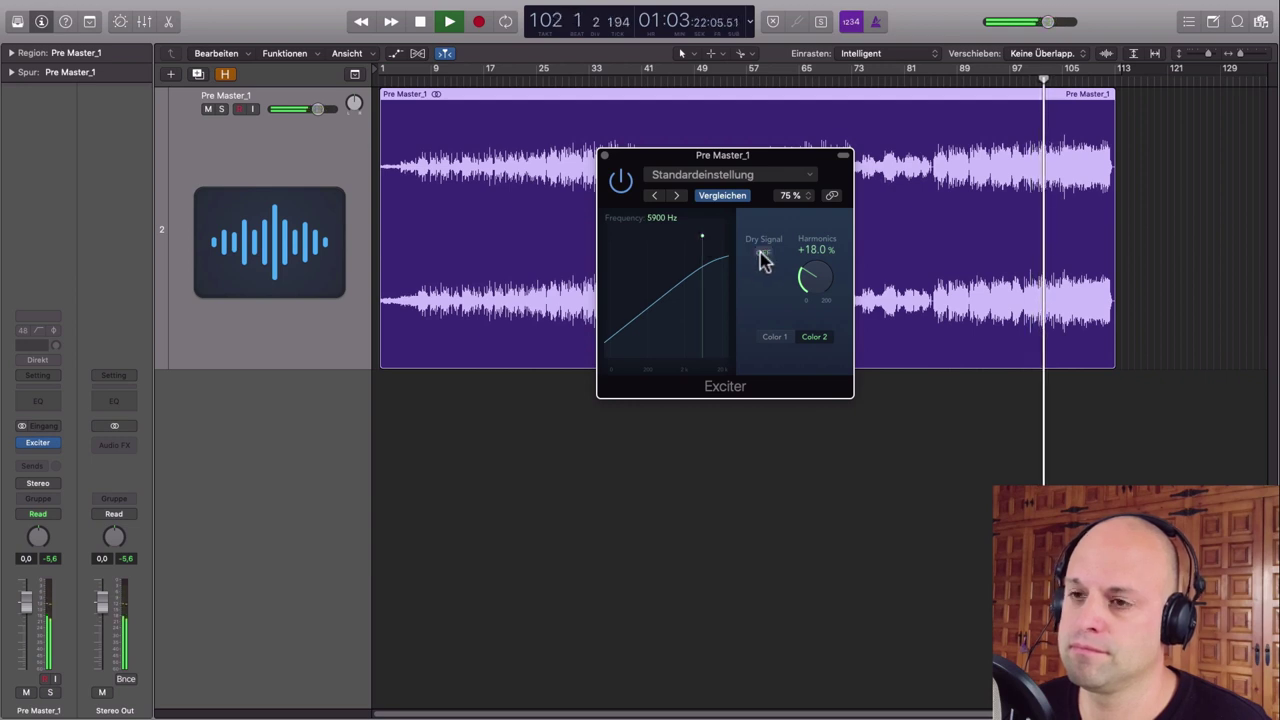
click(758, 252)
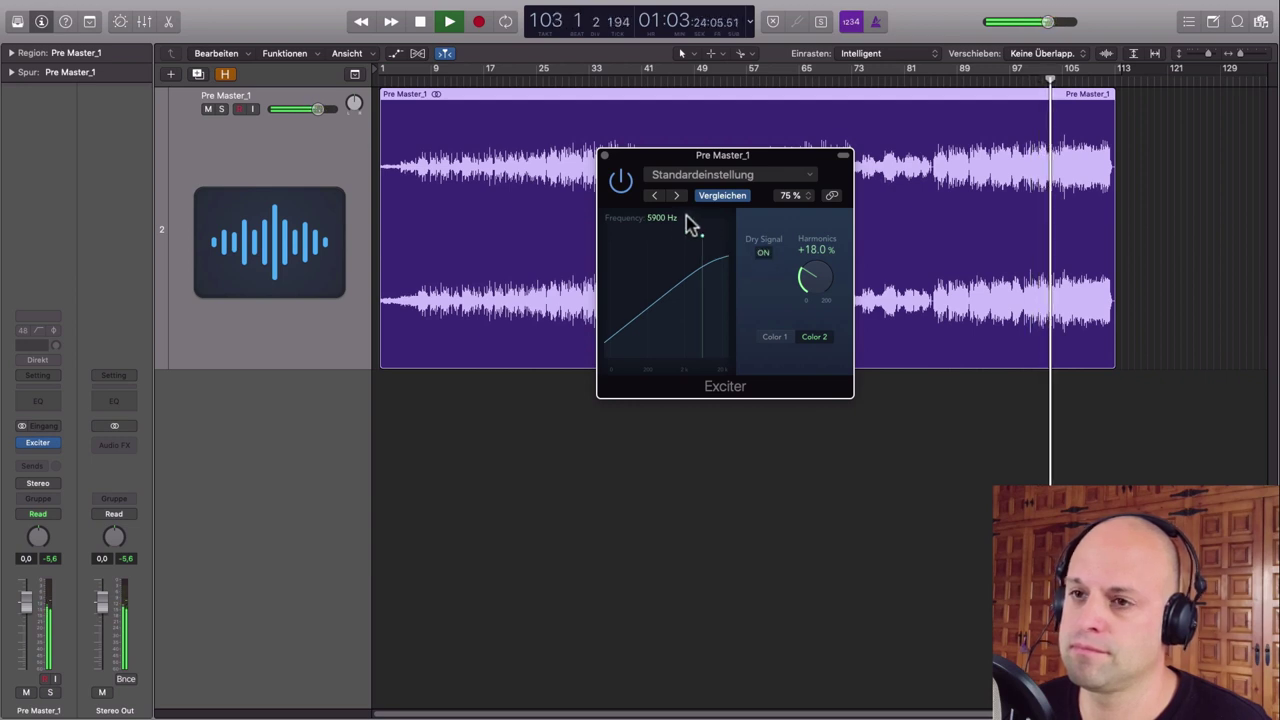
click(620, 185)
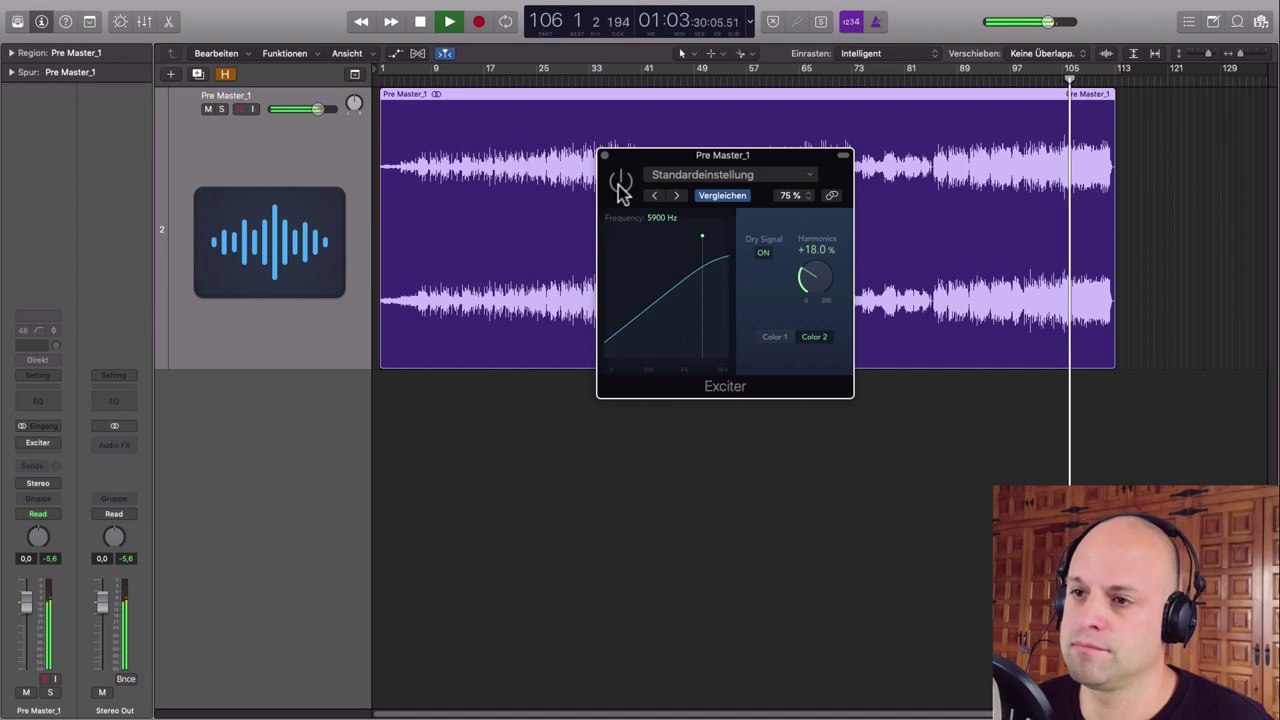
click(620, 185)
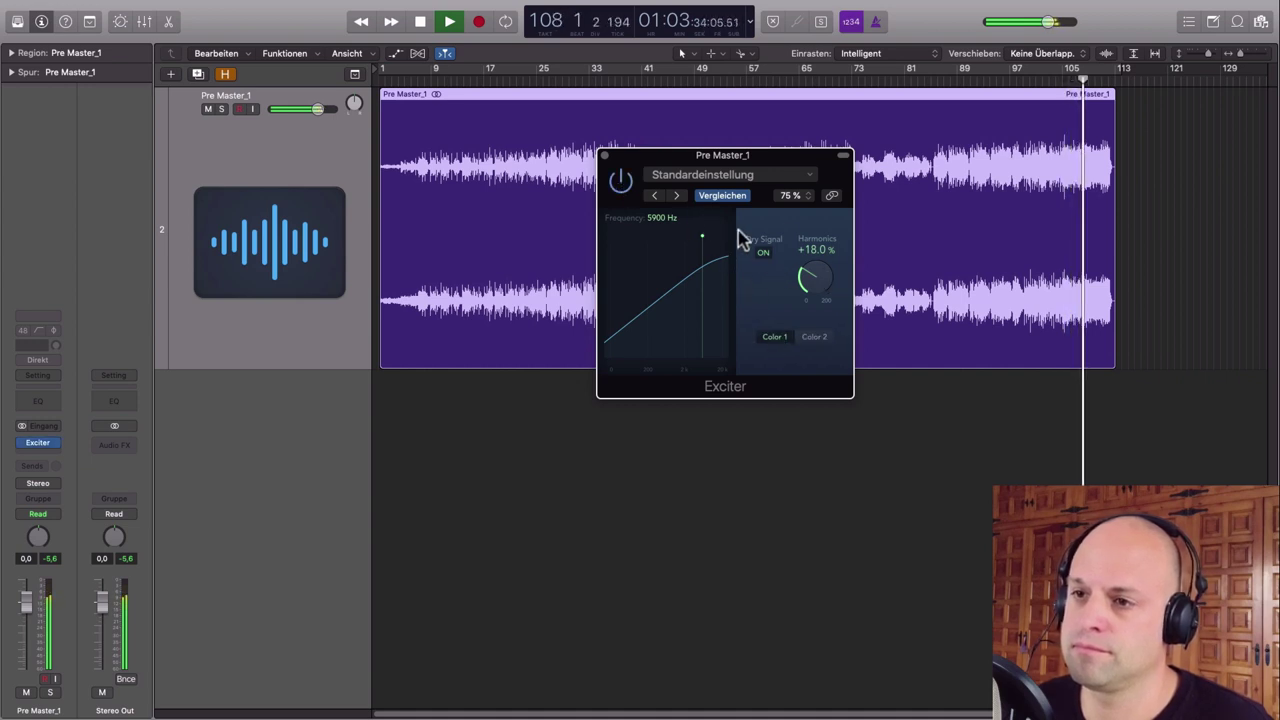
Step: Set the Exciter to Color 1, compare it once more against bypass, and stop playback
click(625, 184)
click(624, 184)
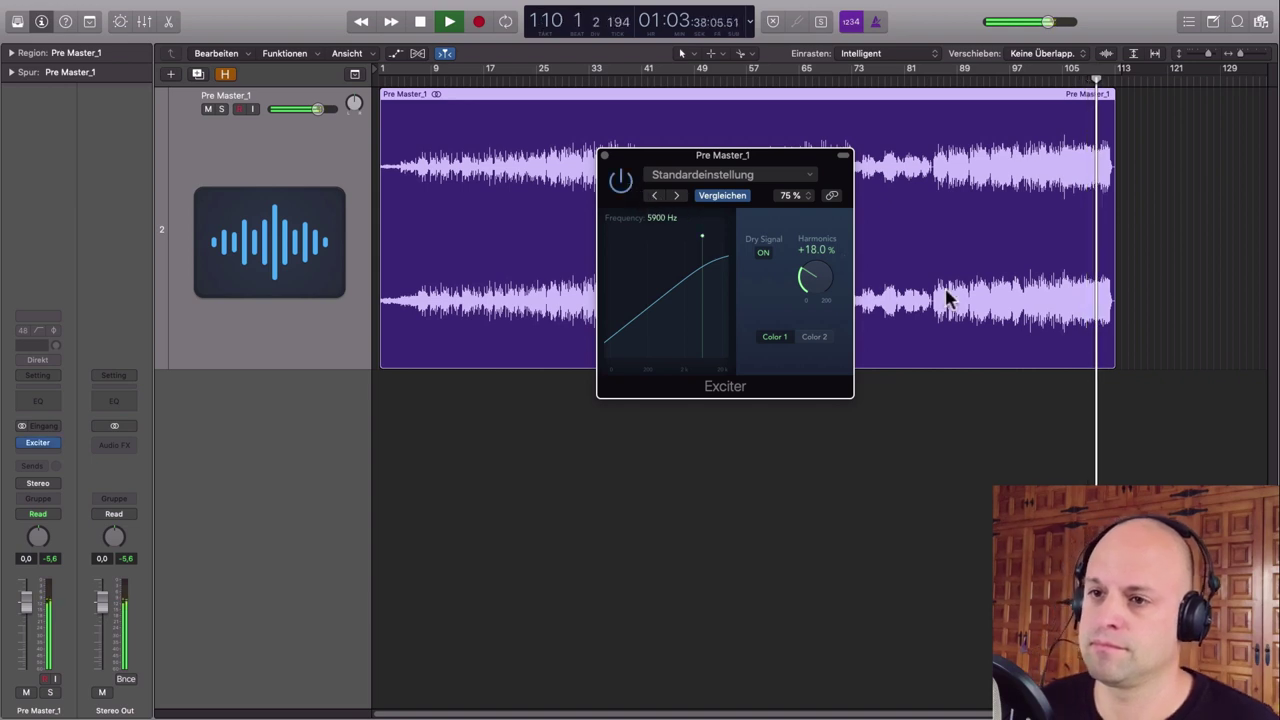
key(space)
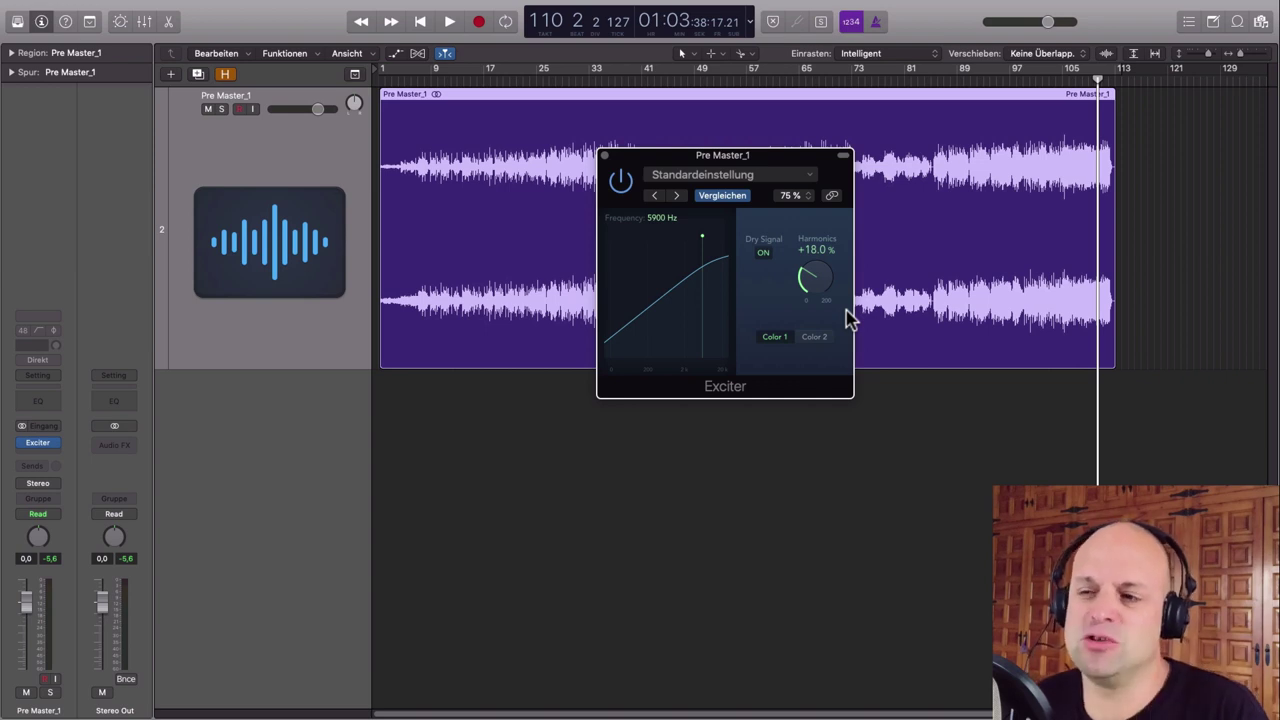
Step: Shift the Exciter window slightly and close it, keeping the effect on the channel
drag(805, 160, 795, 160)
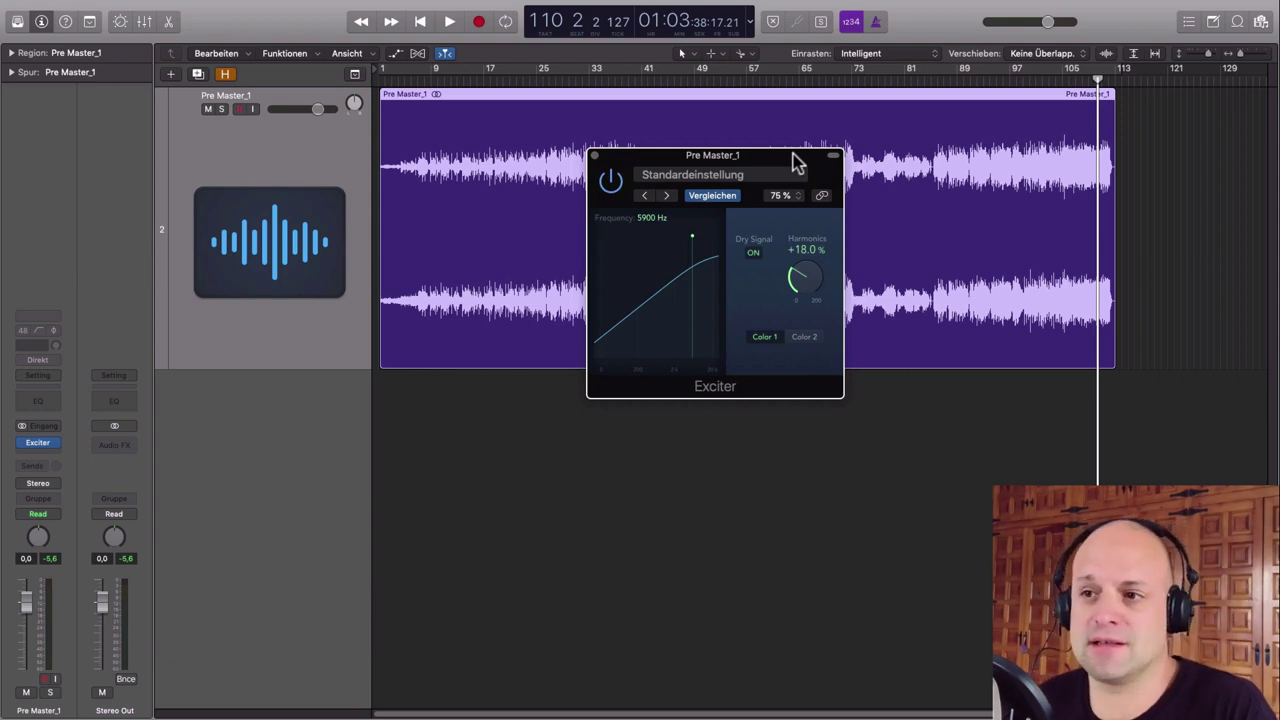
drag(797, 163, 775, 163)
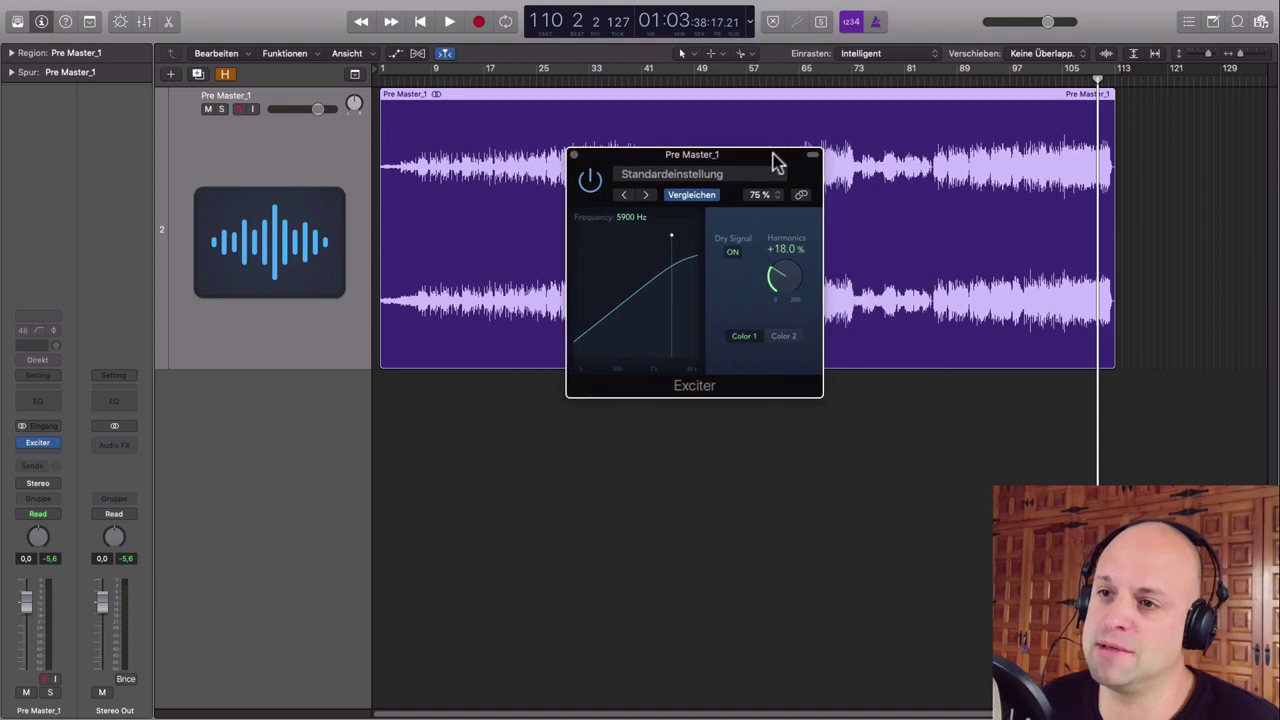
click(574, 156)
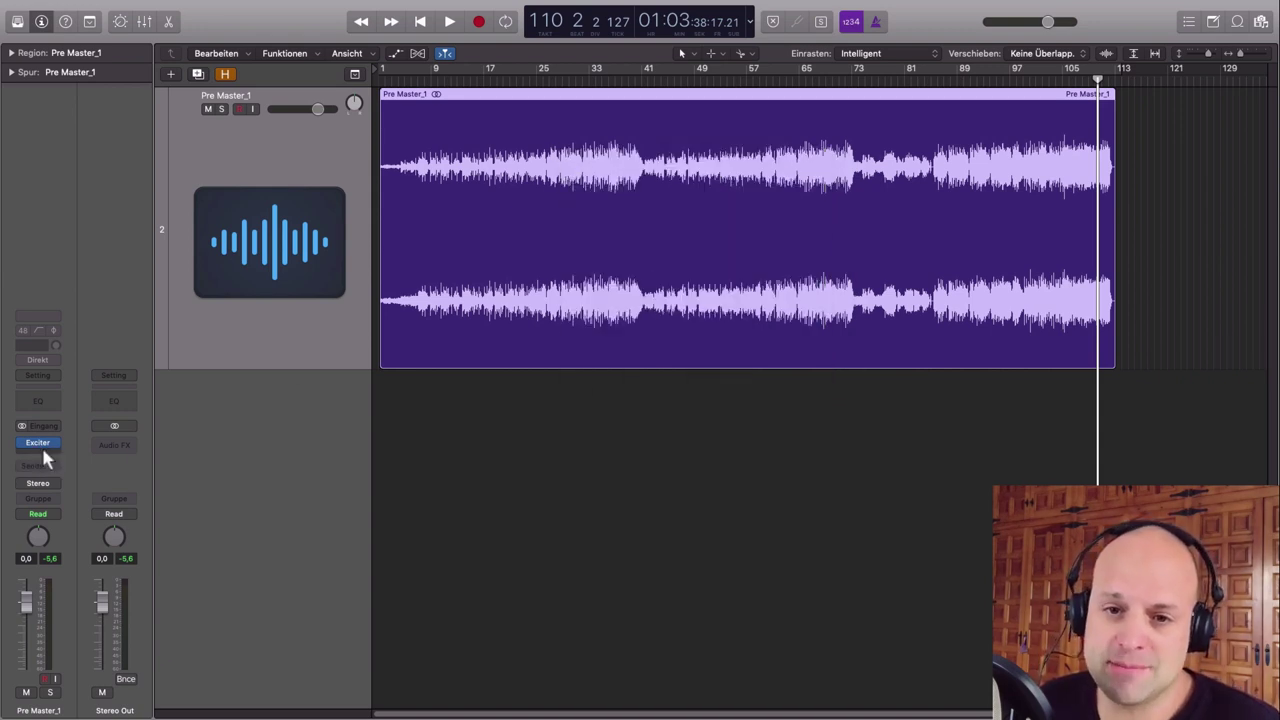
Step: Insert the Stereo Spread effect below the Exciter on the Pre Master_1 channel
click(42, 446)
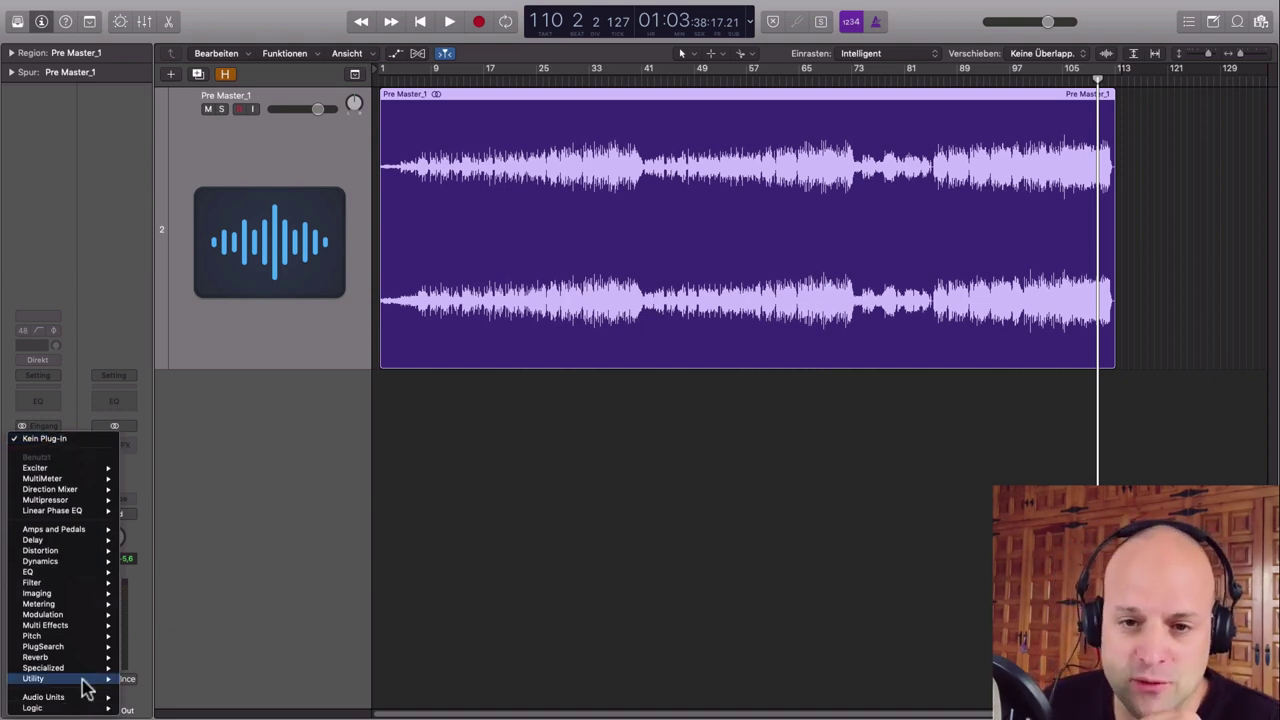
mouse_move(82, 668)
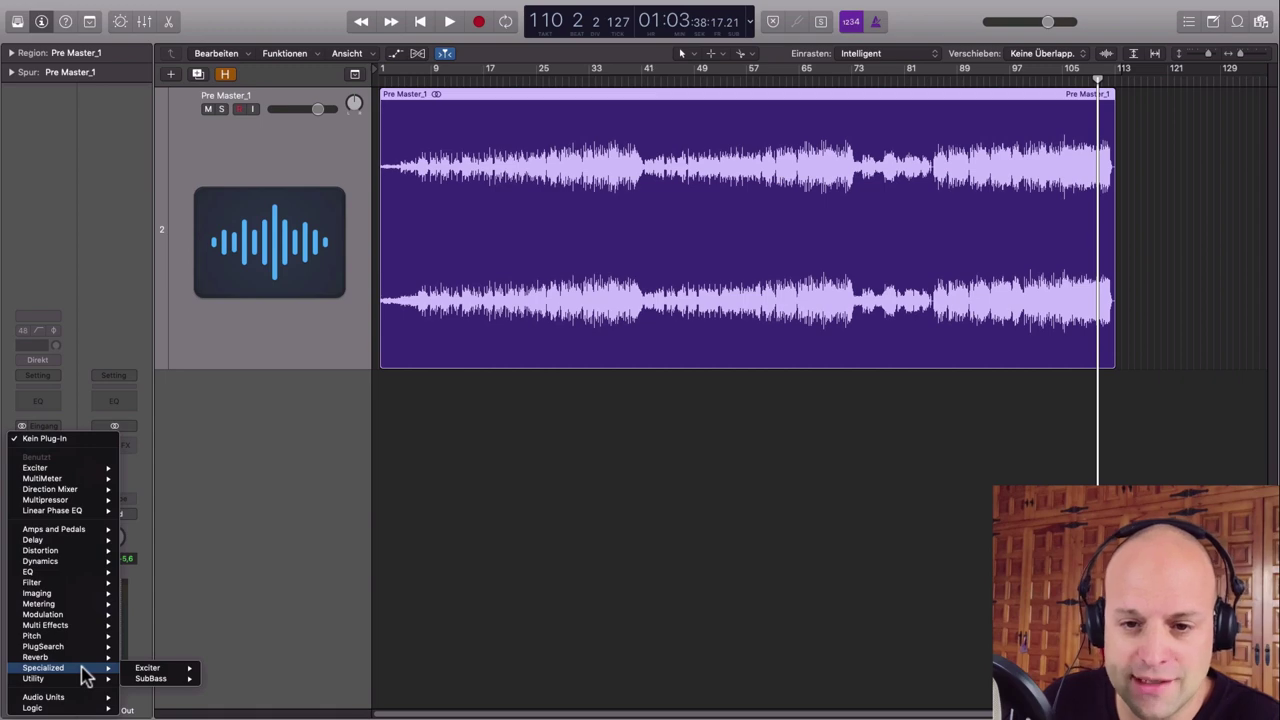
mouse_move(86, 604)
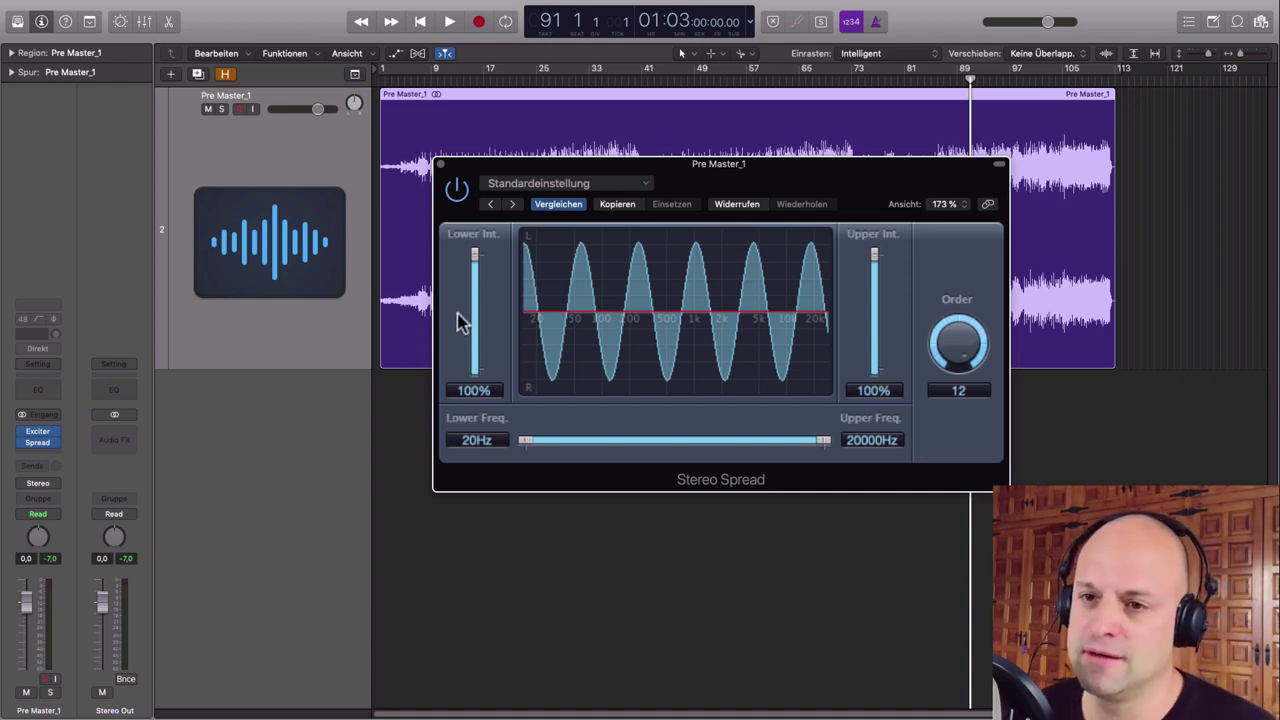
Step: Set Stereo Spread to 4% lower intensity, 74% upper intensity, 3800 Hz lower frequency and 16300 Hz upper frequency
mouse_move(463, 320)
mouse_down()
mouse_move(480, 263)
mouse_move(474, 318)
mouse_up()
drag(524, 444, 815, 446)
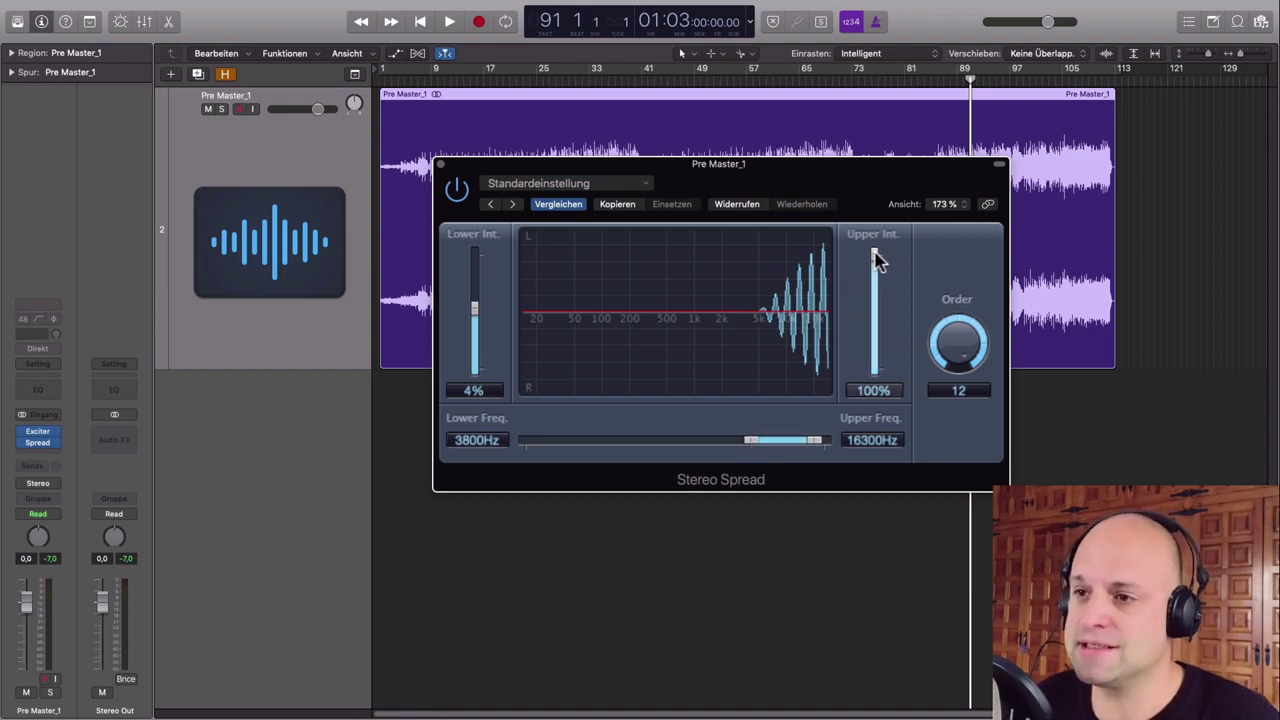
drag(874, 258, 874, 277)
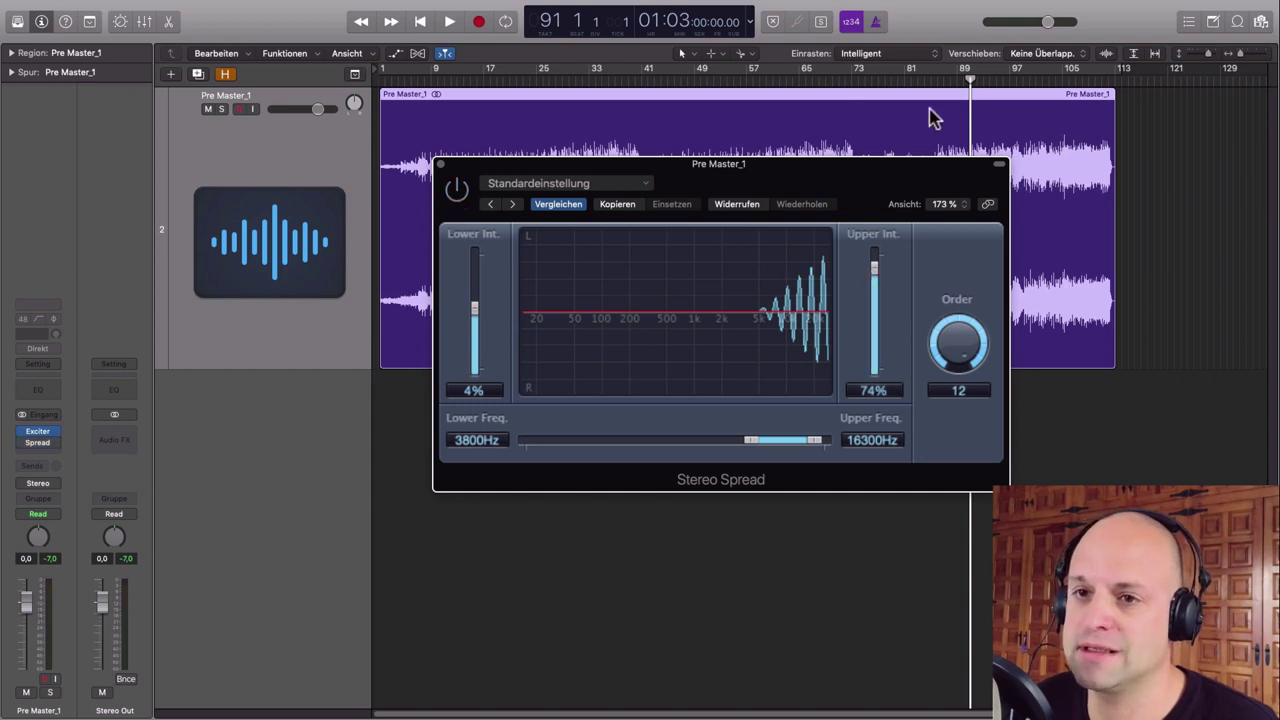
Step: Play the track from about bar 95, compare Stereo Spread active and bypassed, and stop playback with the effect on
click(991, 80)
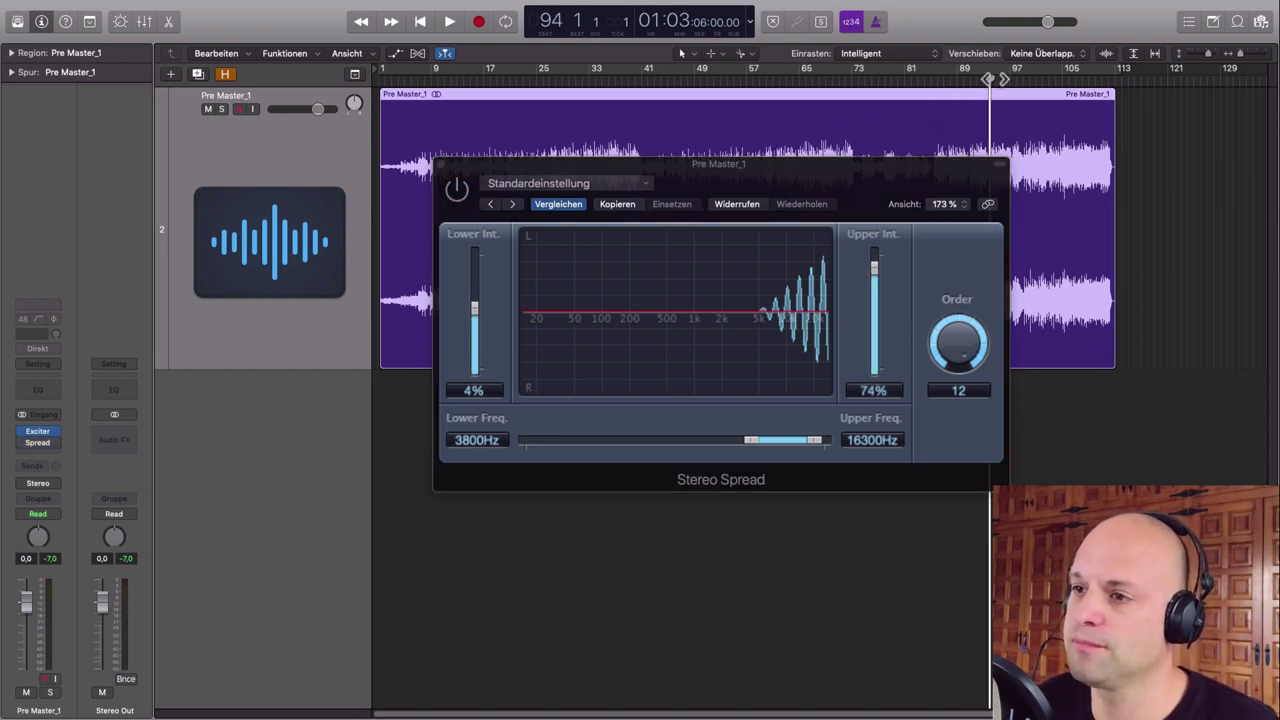
click(995, 79)
key(space)
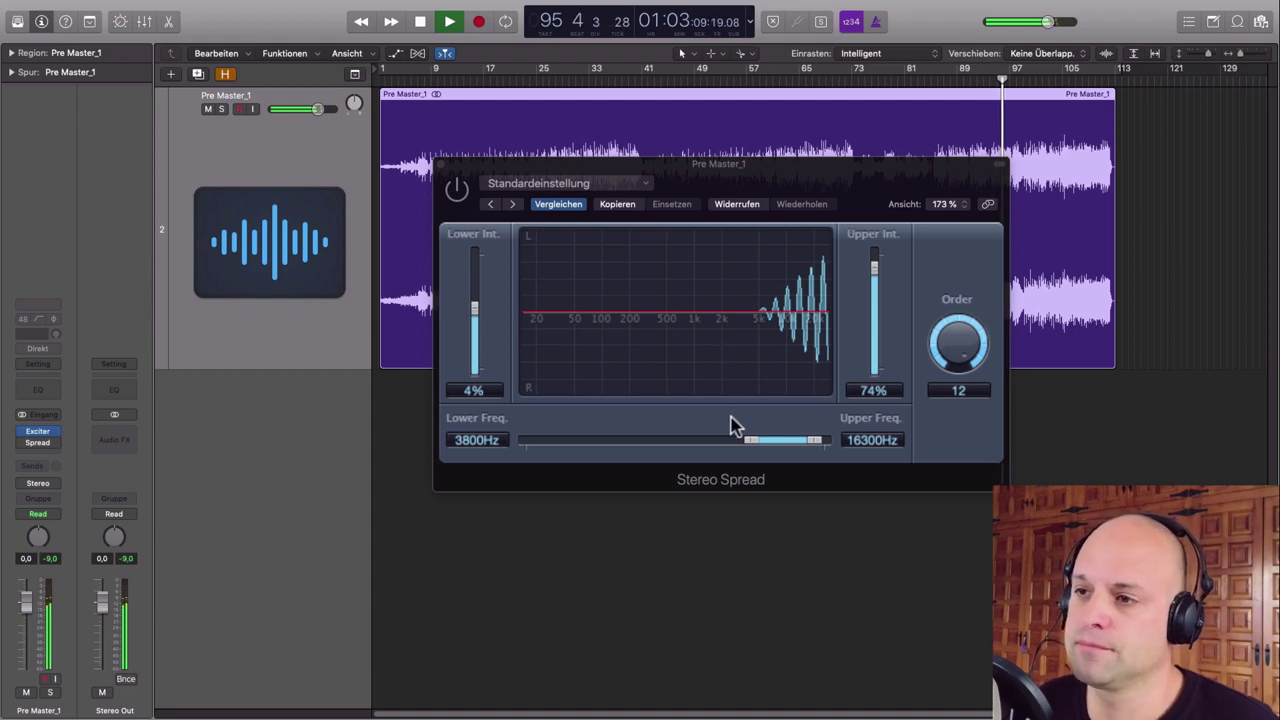
click(457, 192)
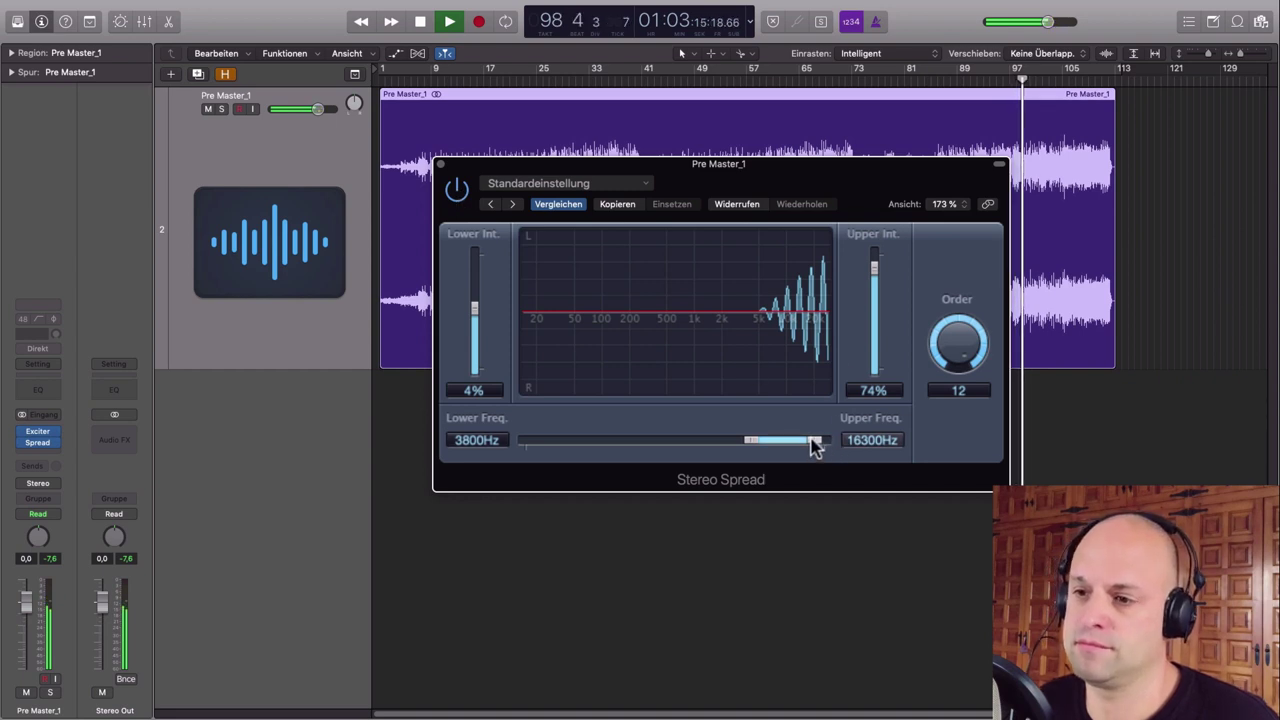
click(456, 192)
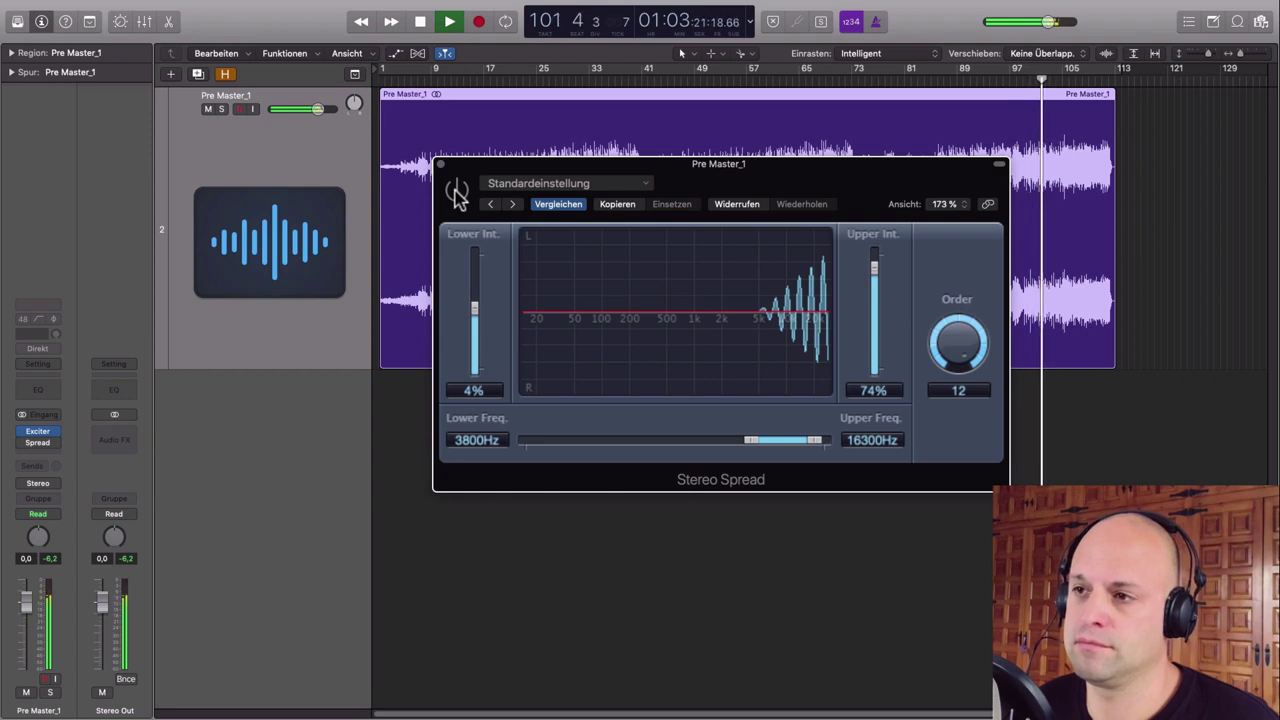
click(456, 193)
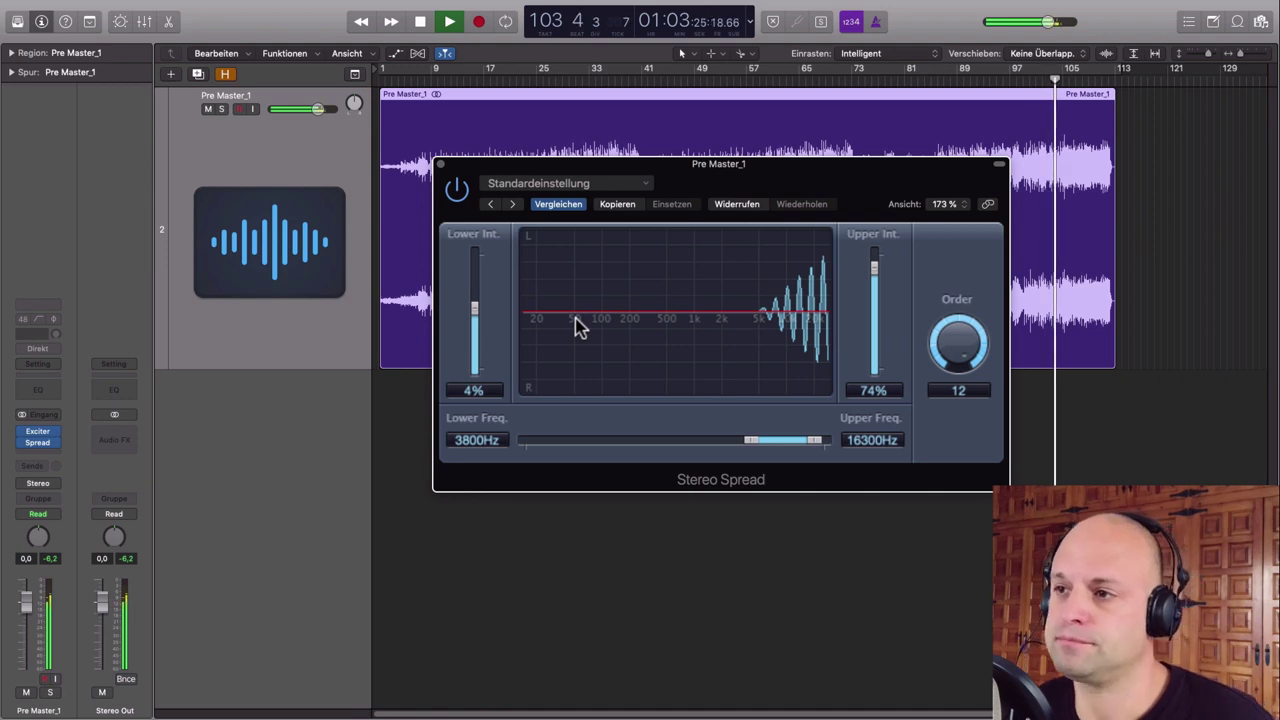
key(space)
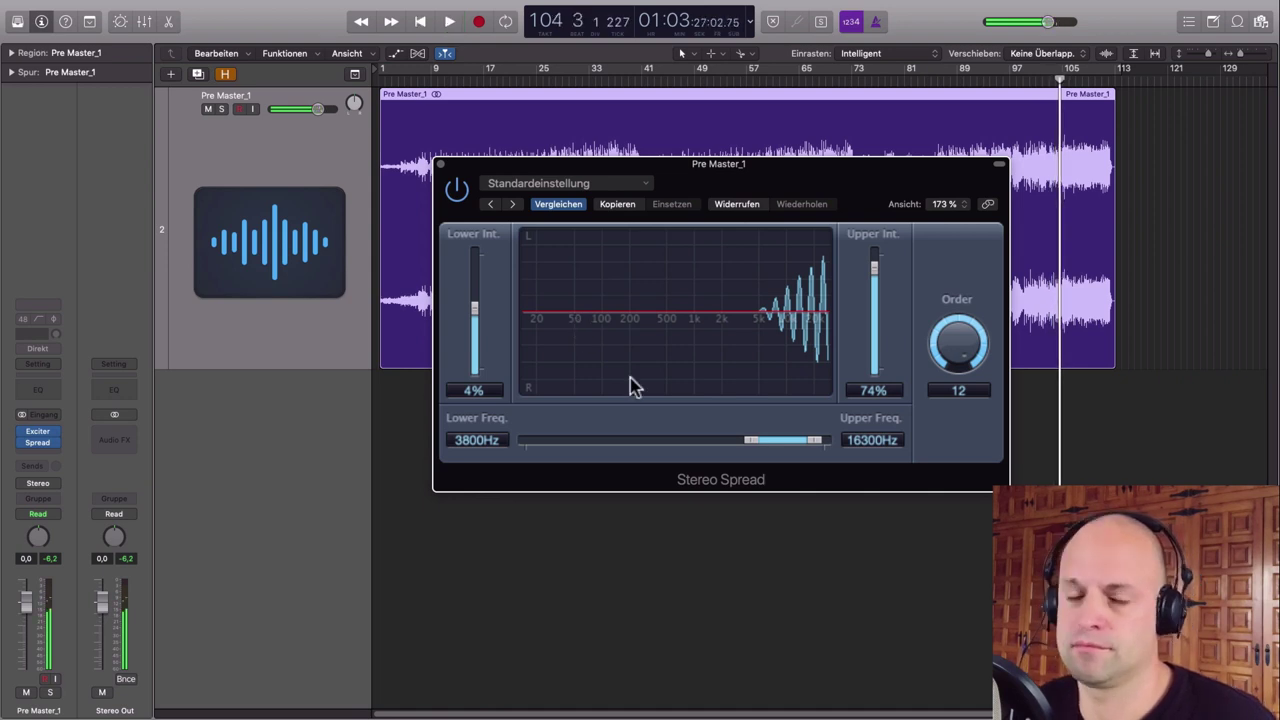
Step: Bypass Exciter and Stereo Spread, play from about bar 101, and re-enable them one after the other to compare
click(22, 431)
click(22, 442)
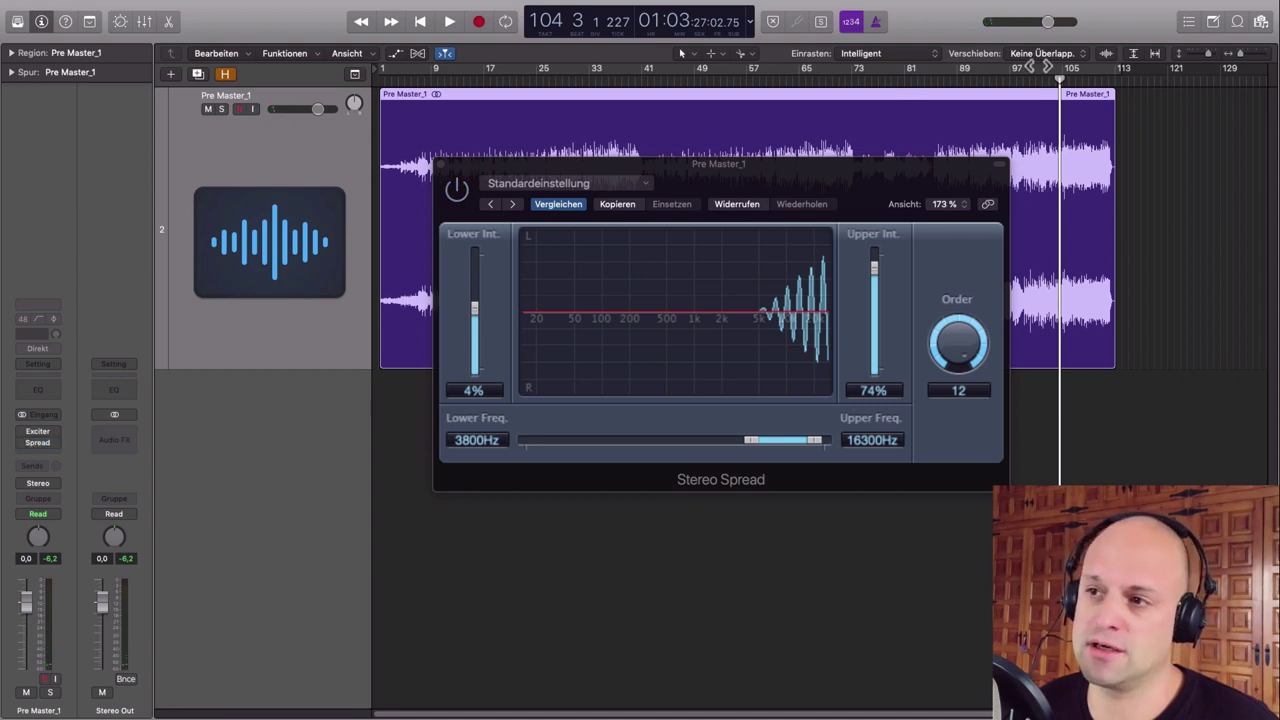
key(space)
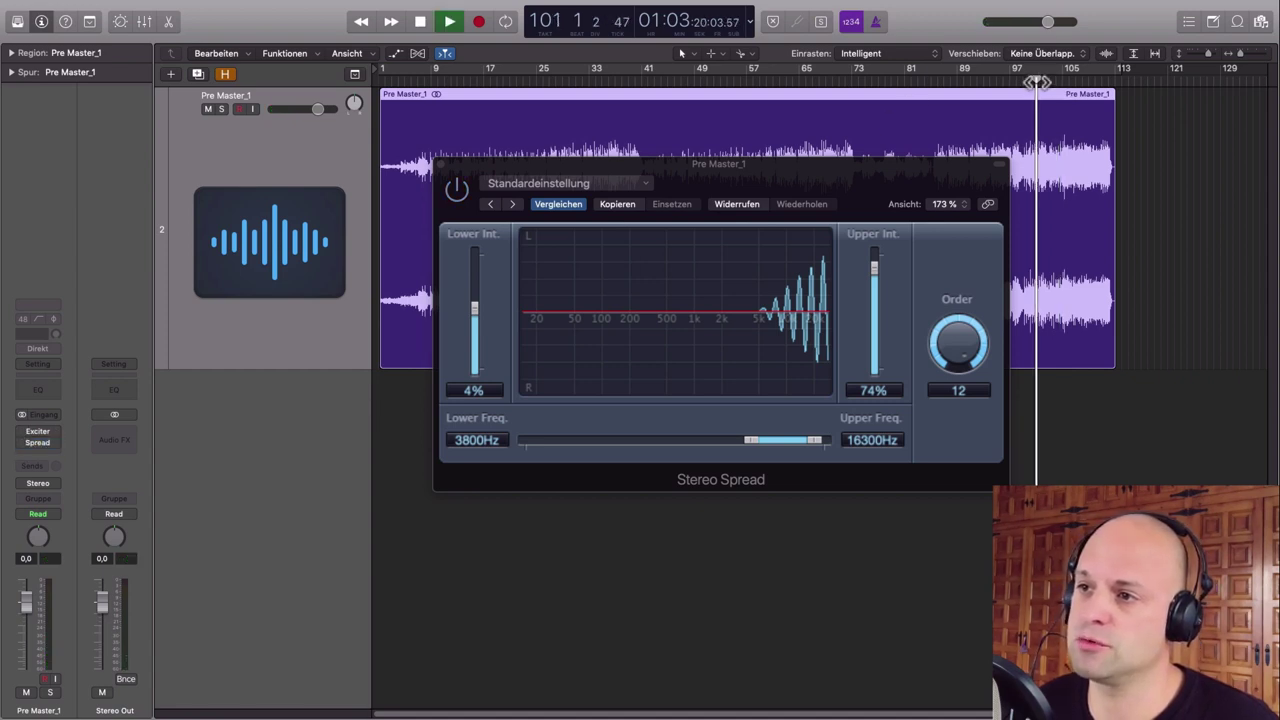
click(23, 432)
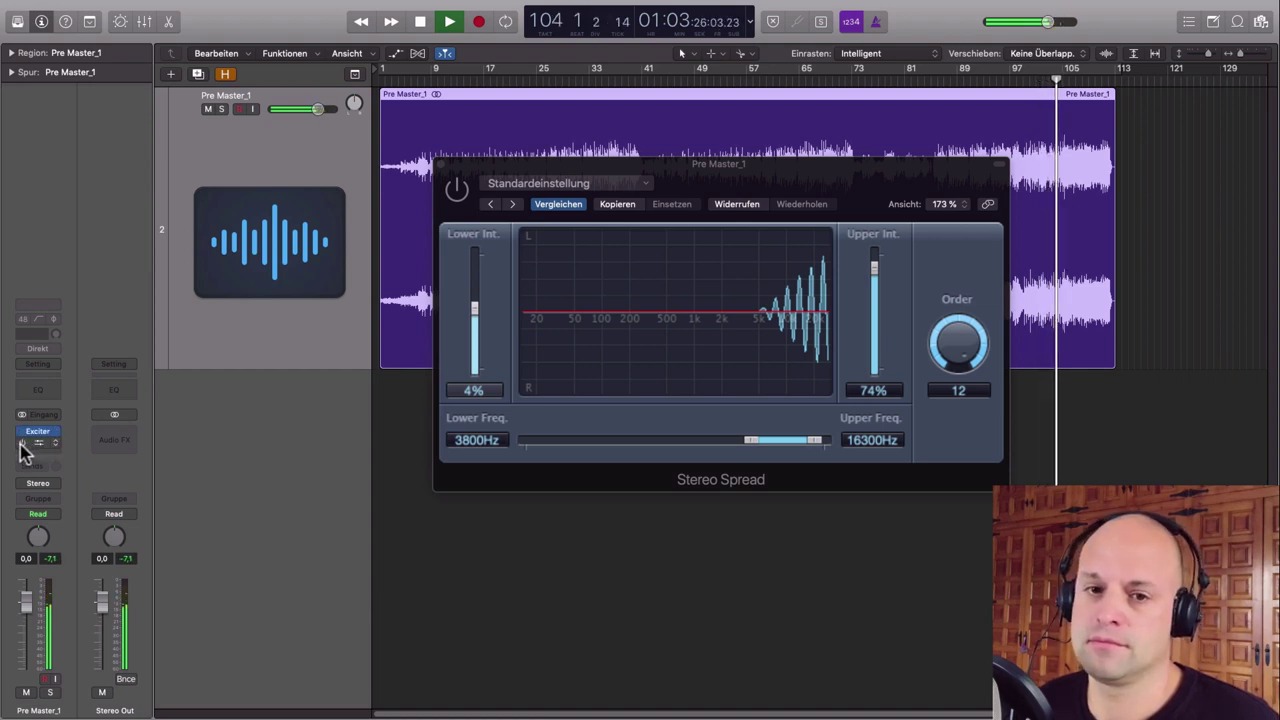
click(21, 443)
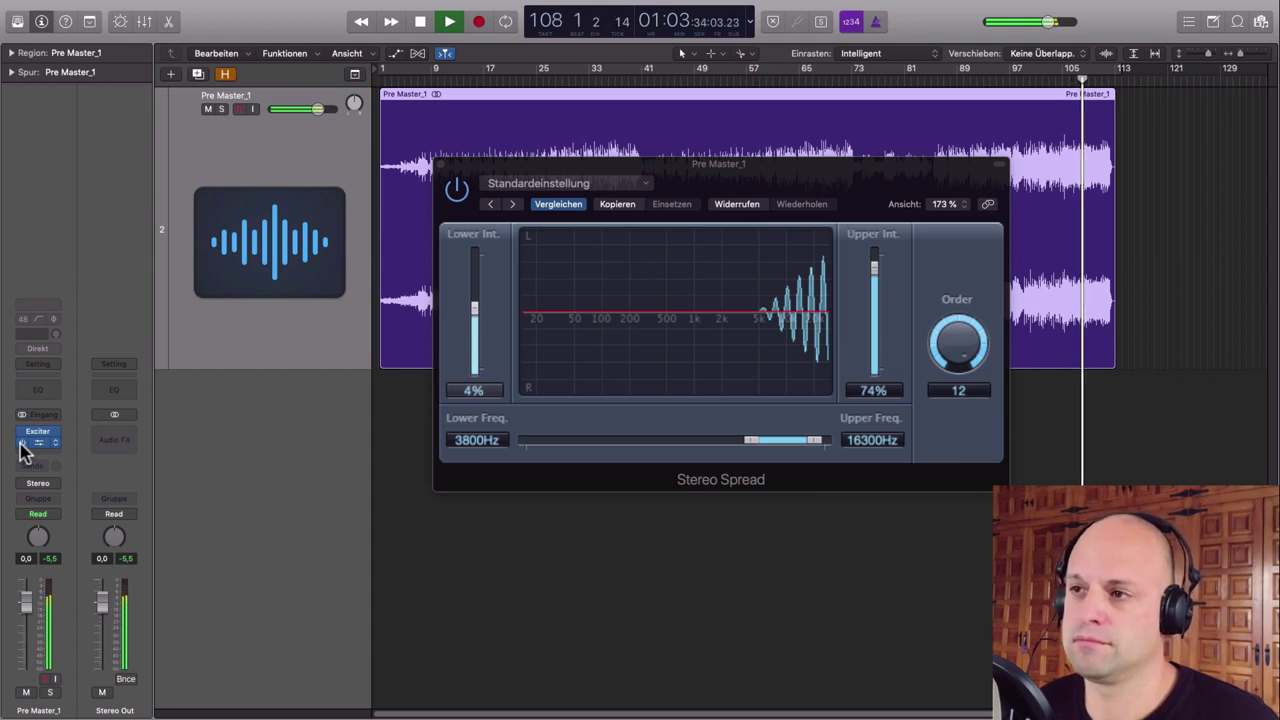
Step: Stop playback and remove the Stereo Spread and Exciter effects from the Pre Master_1 channel
key(space)
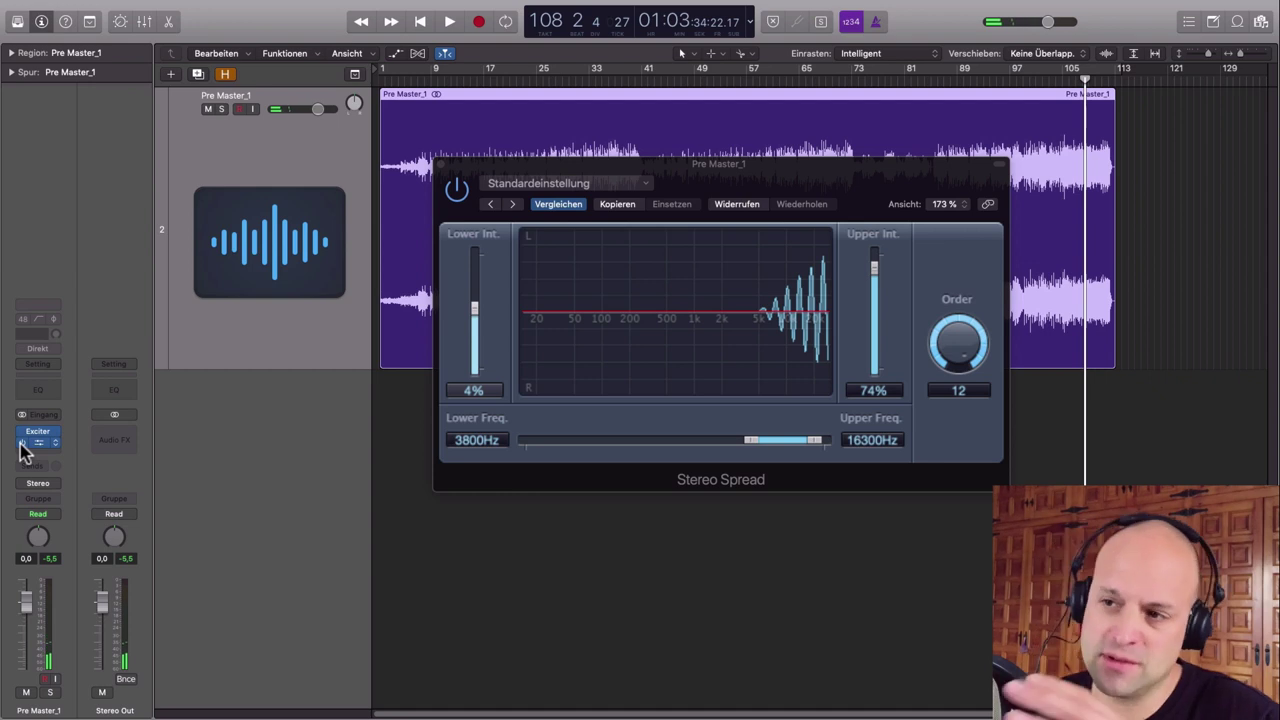
click(442, 164)
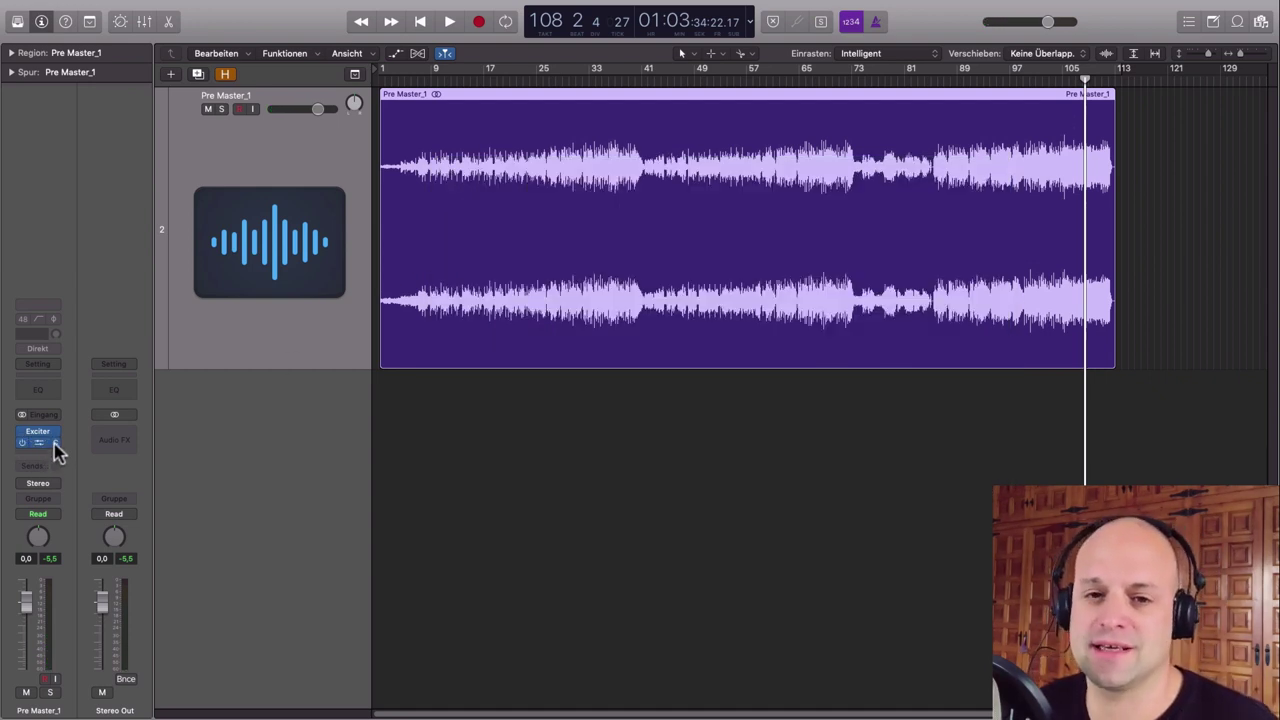
click(40, 442)
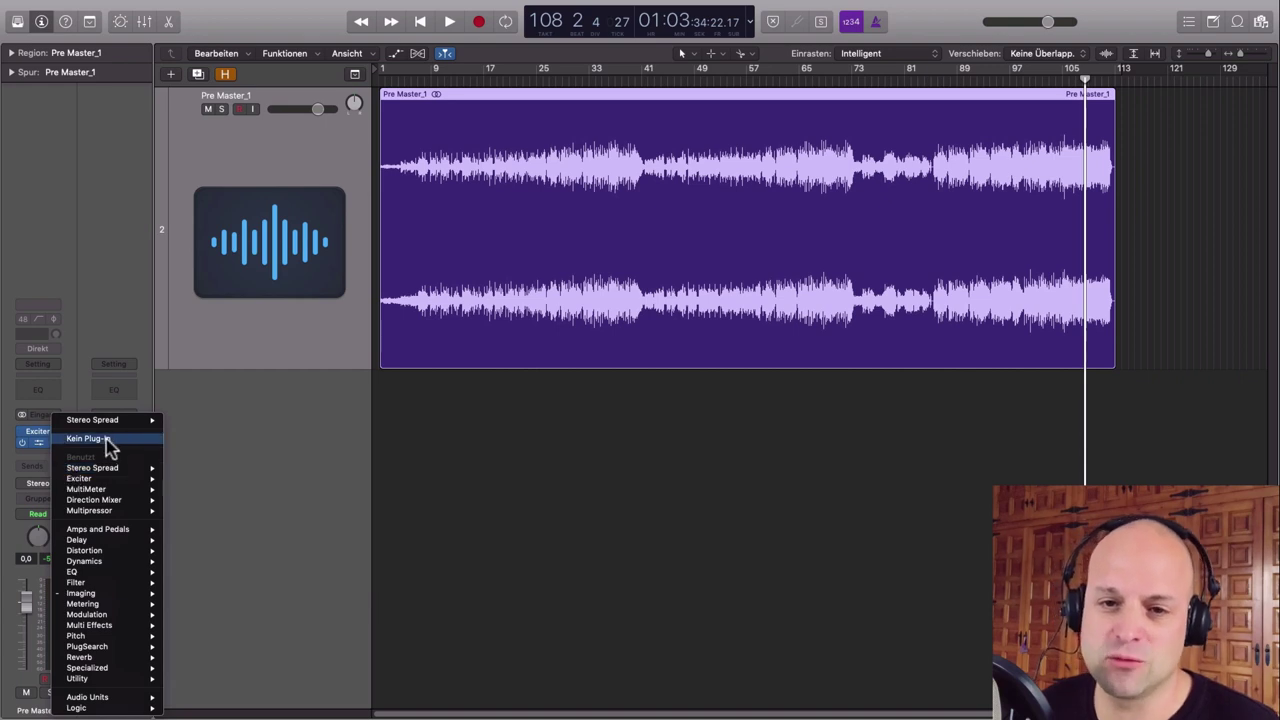
click(78, 478)
click(52, 448)
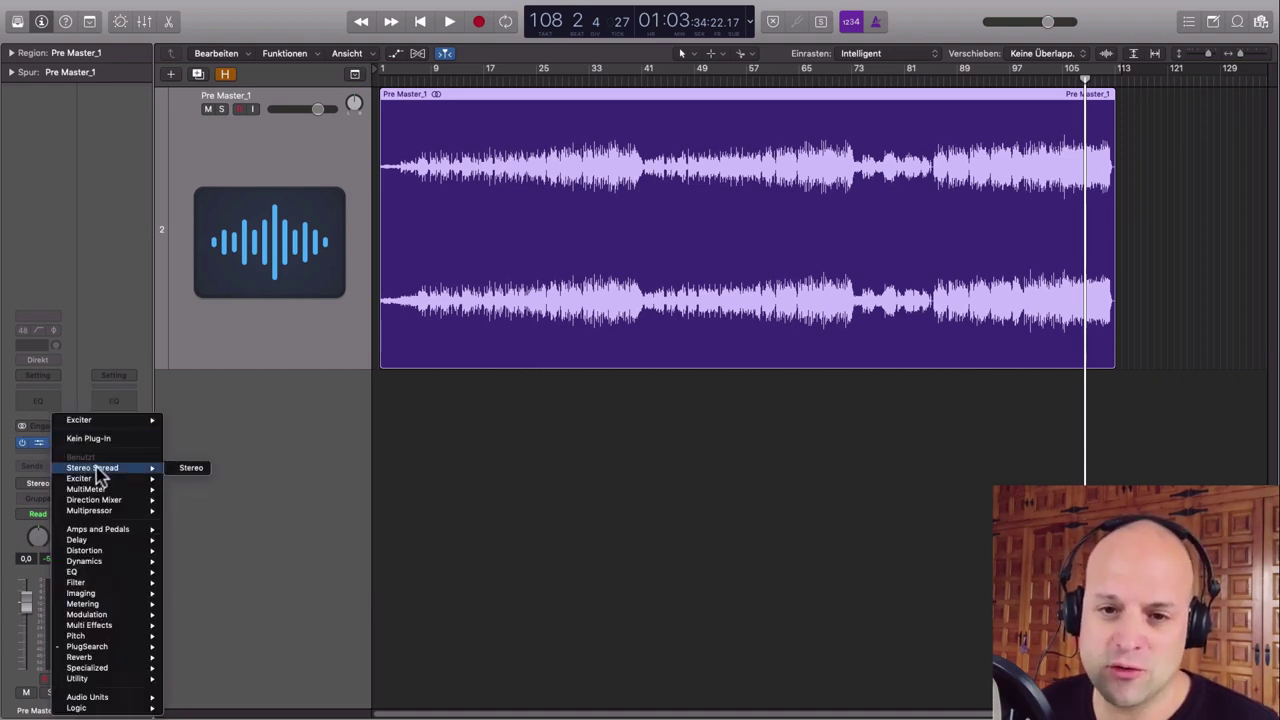
click(100, 438)
Step: Insert a stereo Linear Phase EQ in the first audio effect slot of the Pre Master_1 channel
click(53, 449)
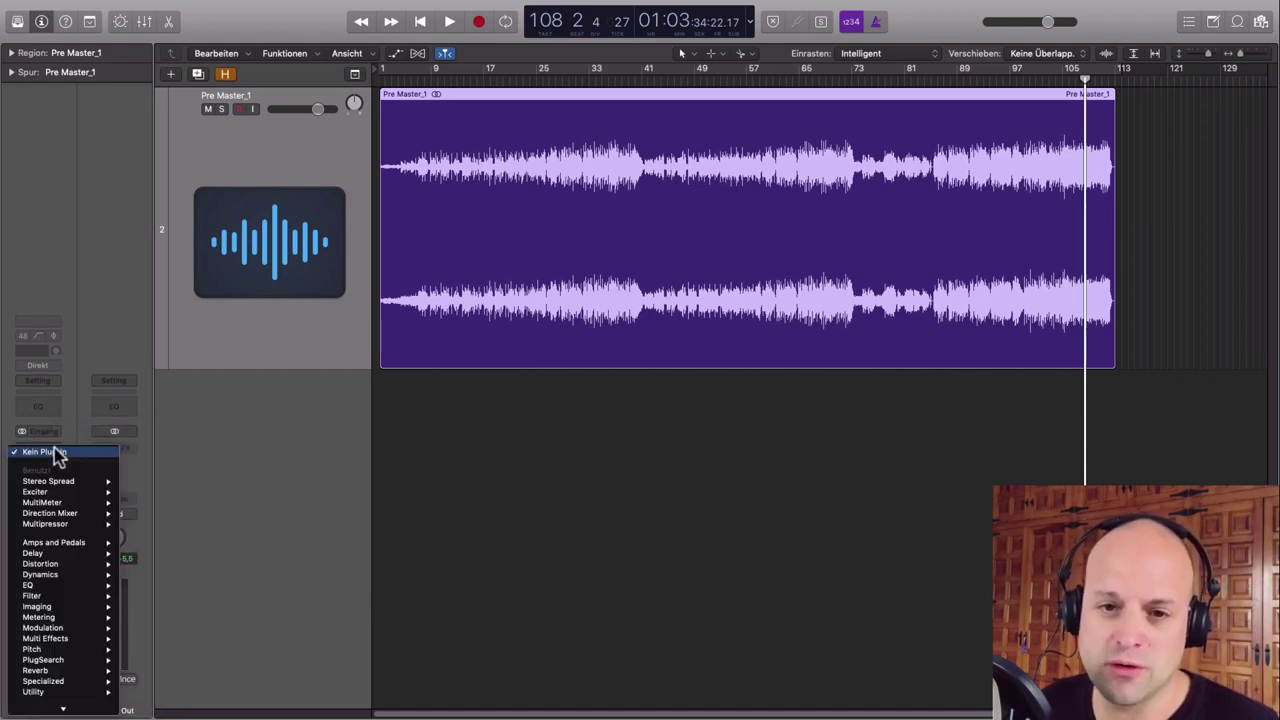
mouse_move(44, 586)
mouse_move(178, 598)
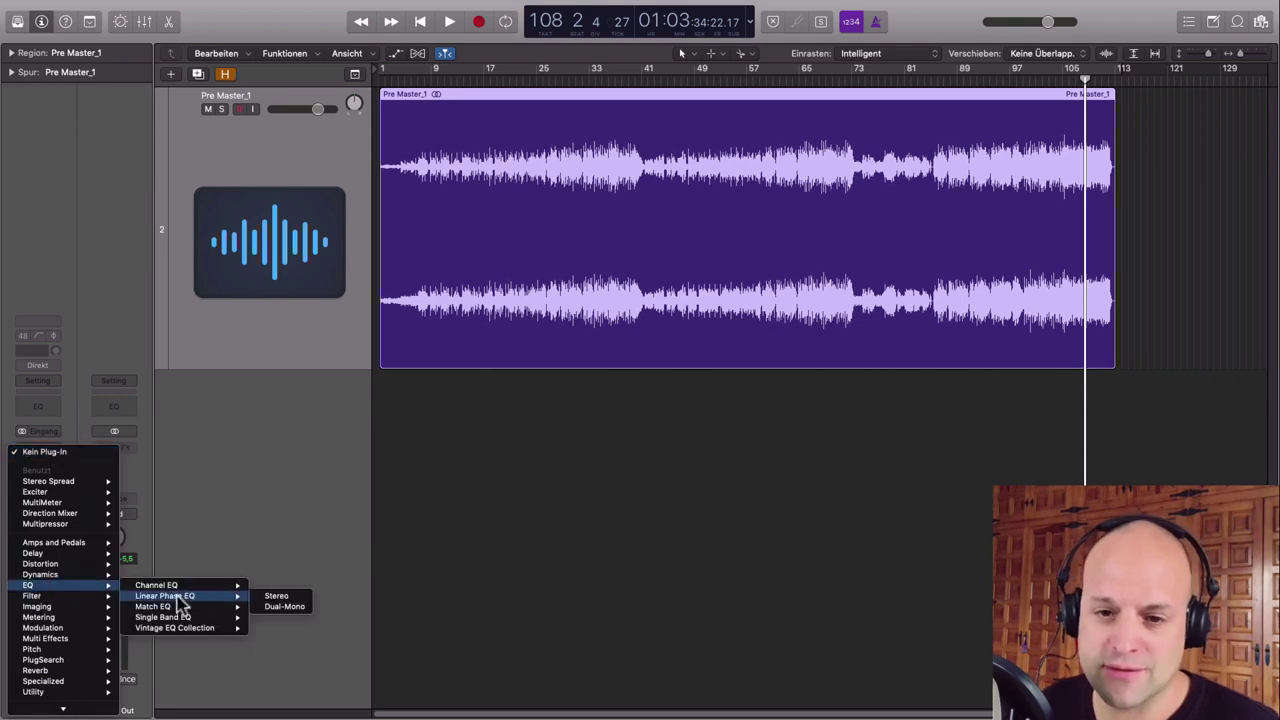
click(277, 598)
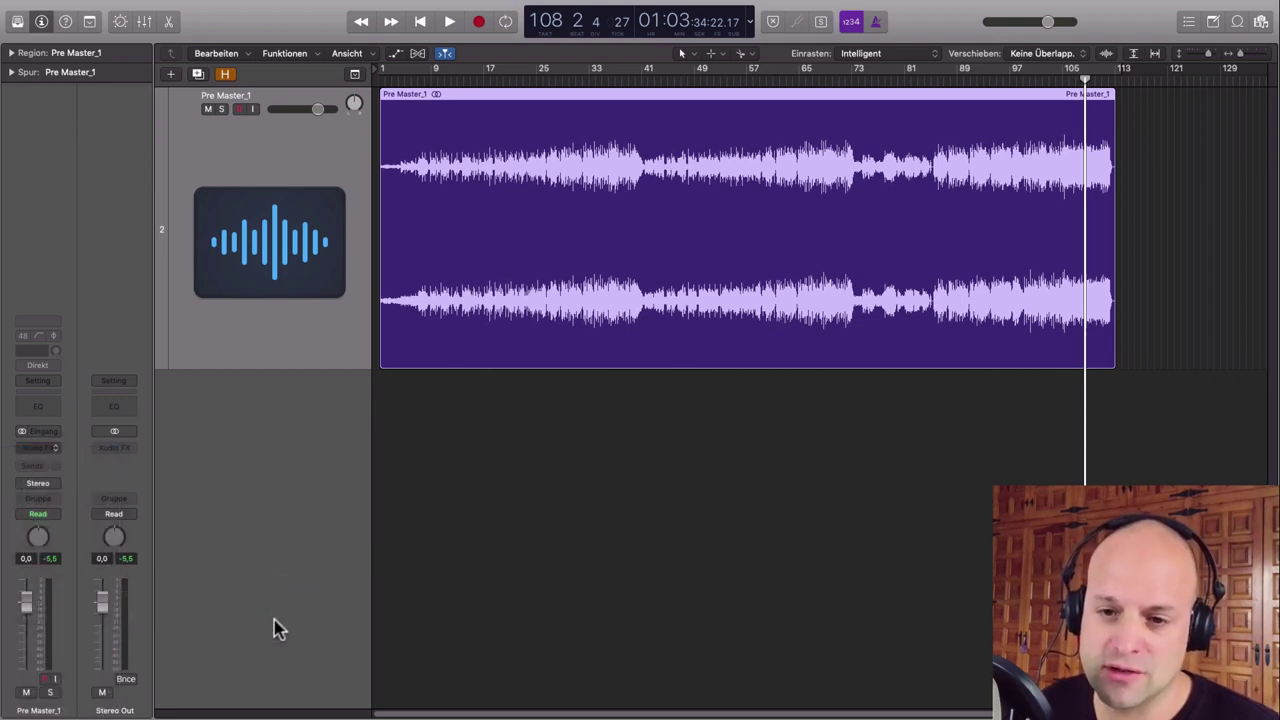
drag(392, 40, 806, 216)
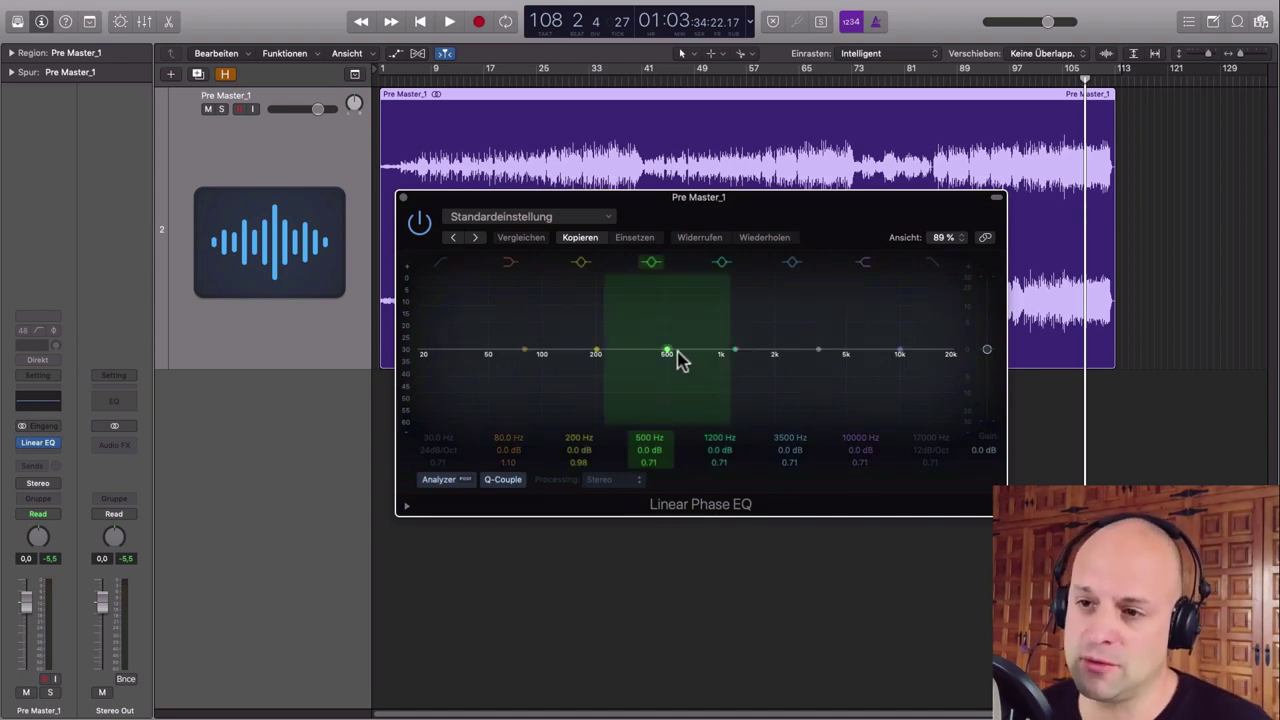
Step: Try a 7.5 dB boost at 940 Hz and a 7.4 dB cut at 275 Hz, and flatten both bands again
drag(672, 355, 716, 316)
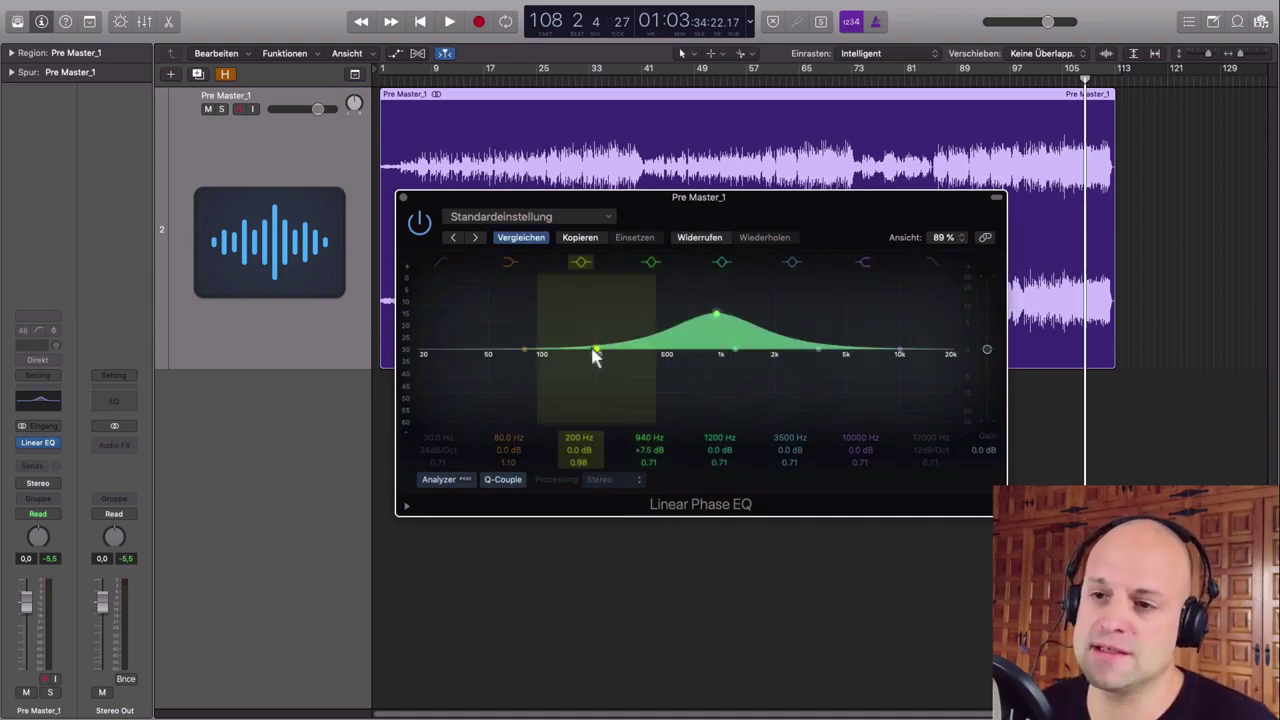
drag(594, 354, 621, 384)
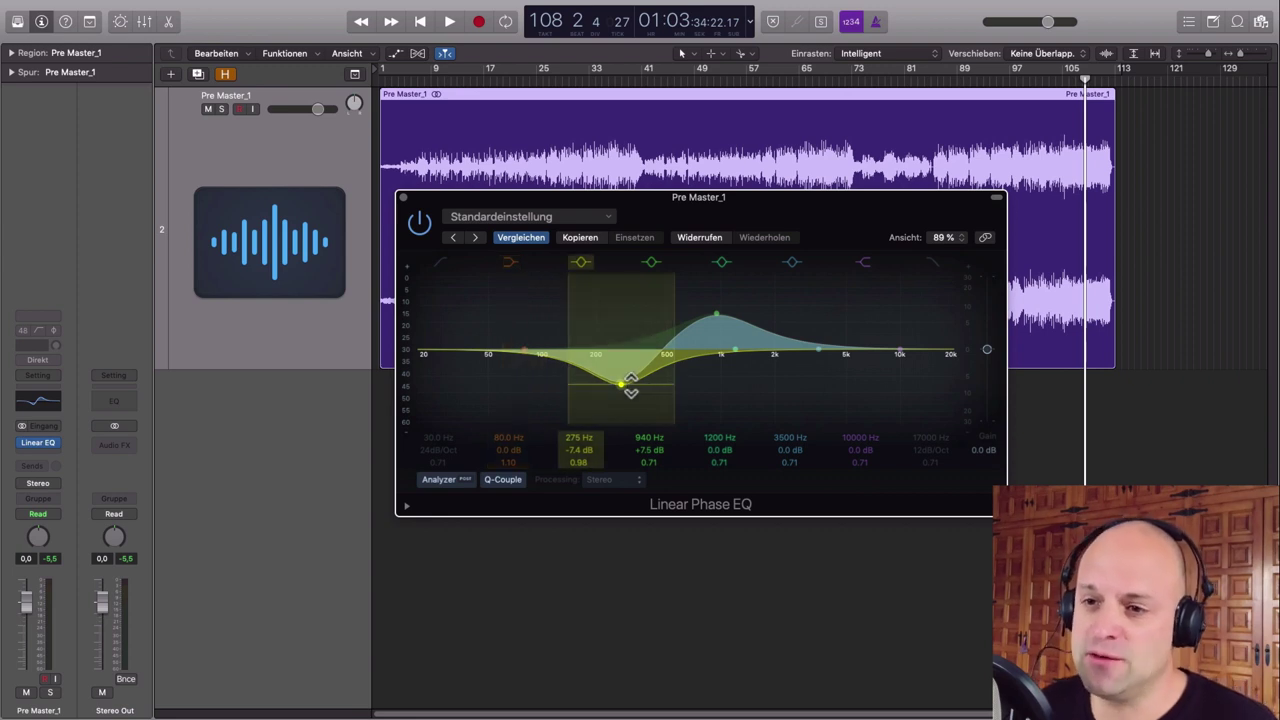
drag(624, 386, 621, 354)
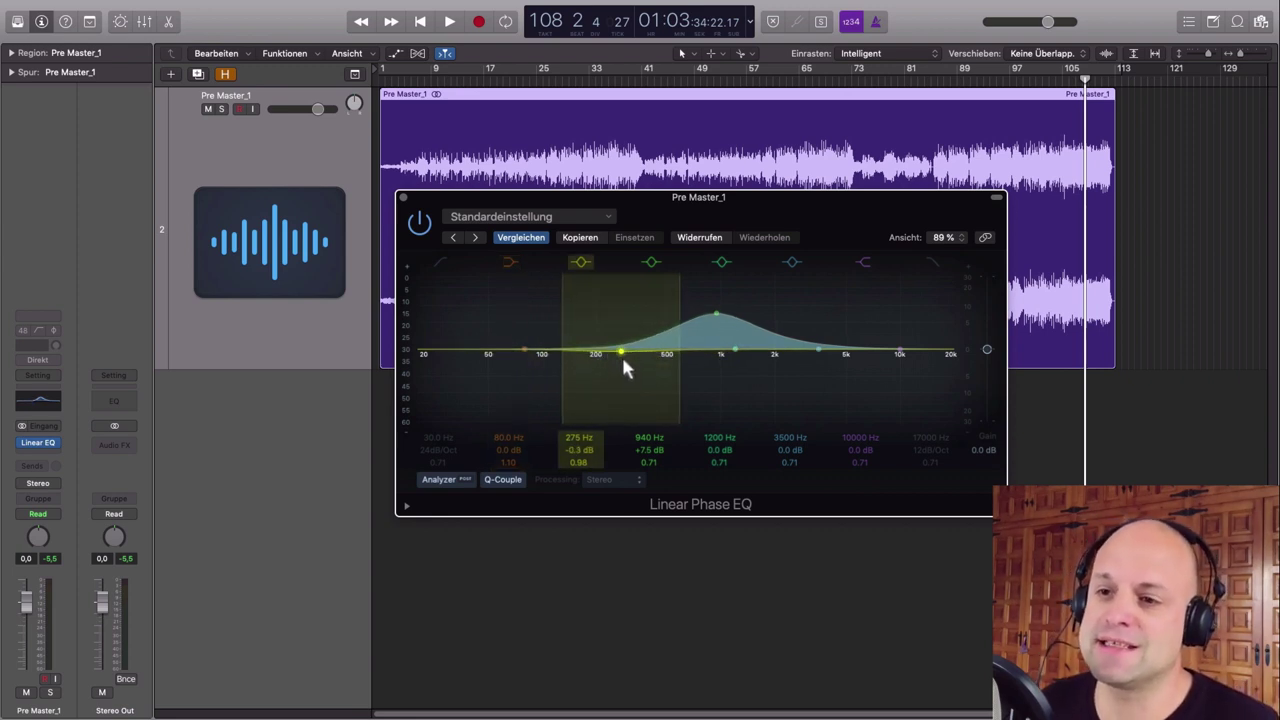
drag(716, 317, 722, 346)
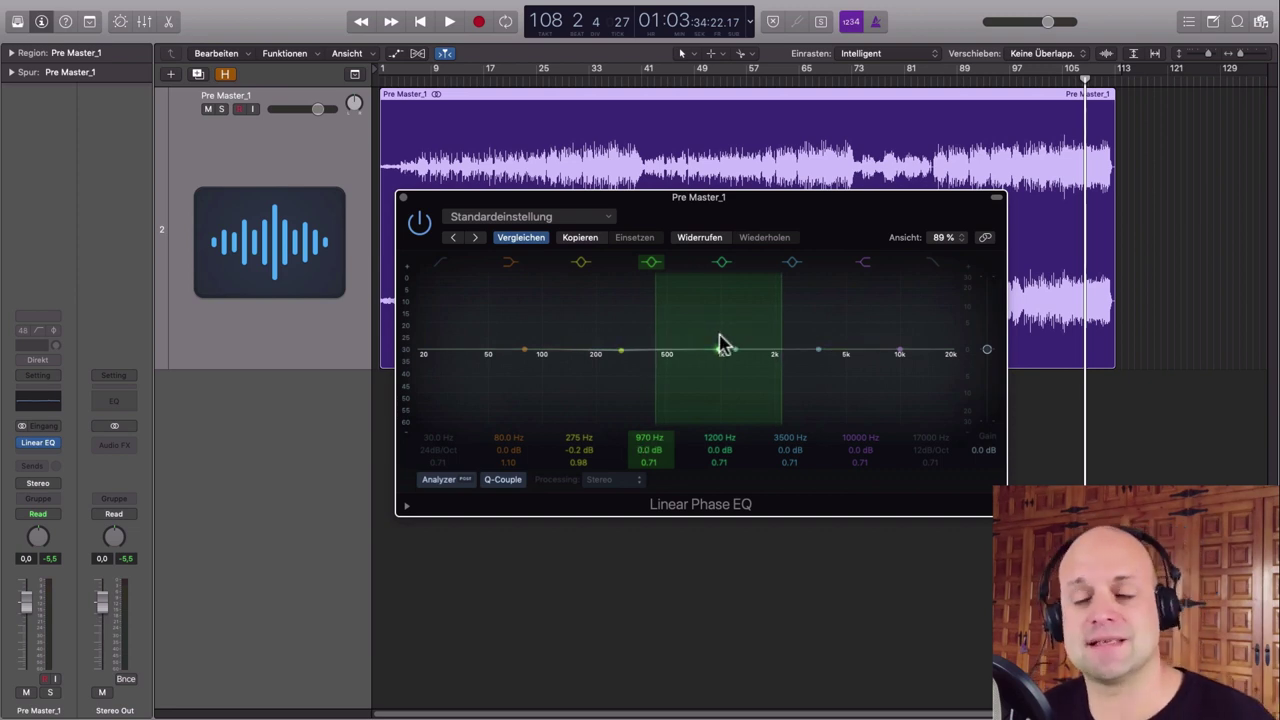
Step: Set the Linear Phase EQ's processing to Mid Only and bring its yellow band to 0.0 dB at 280 Hz
drag(777, 208, 785, 206)
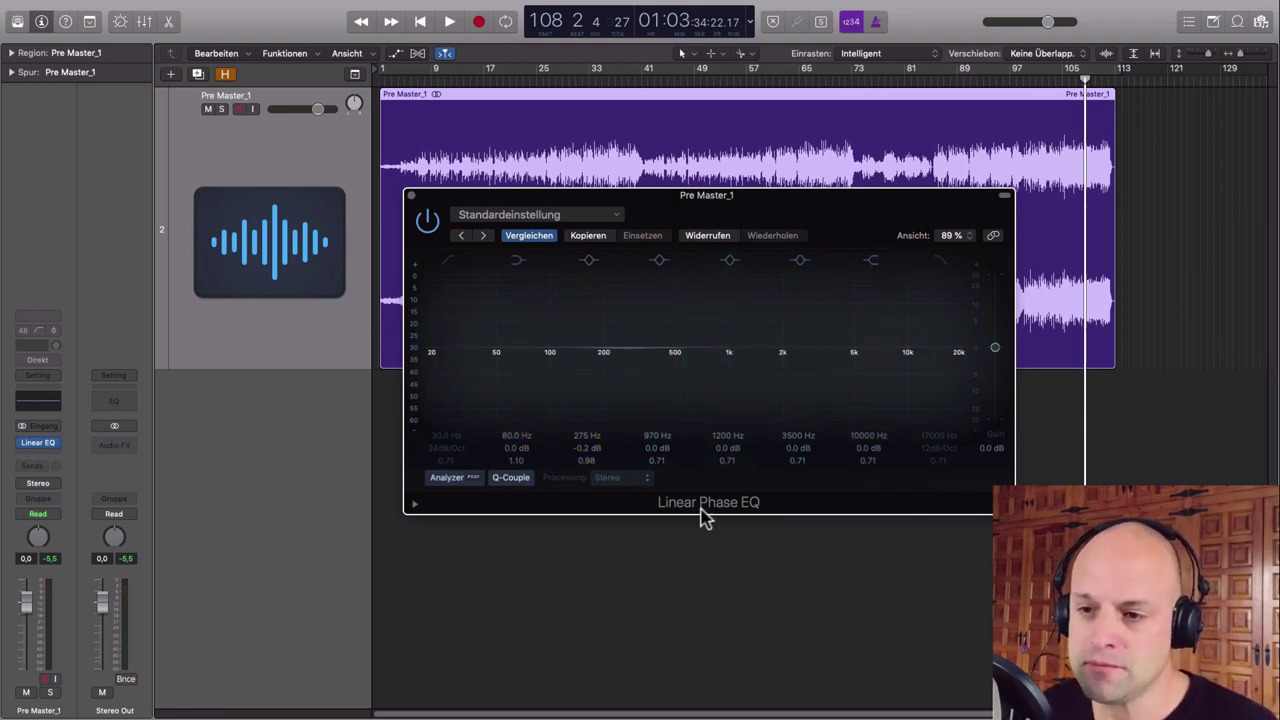
drag(740, 212, 750, 211)
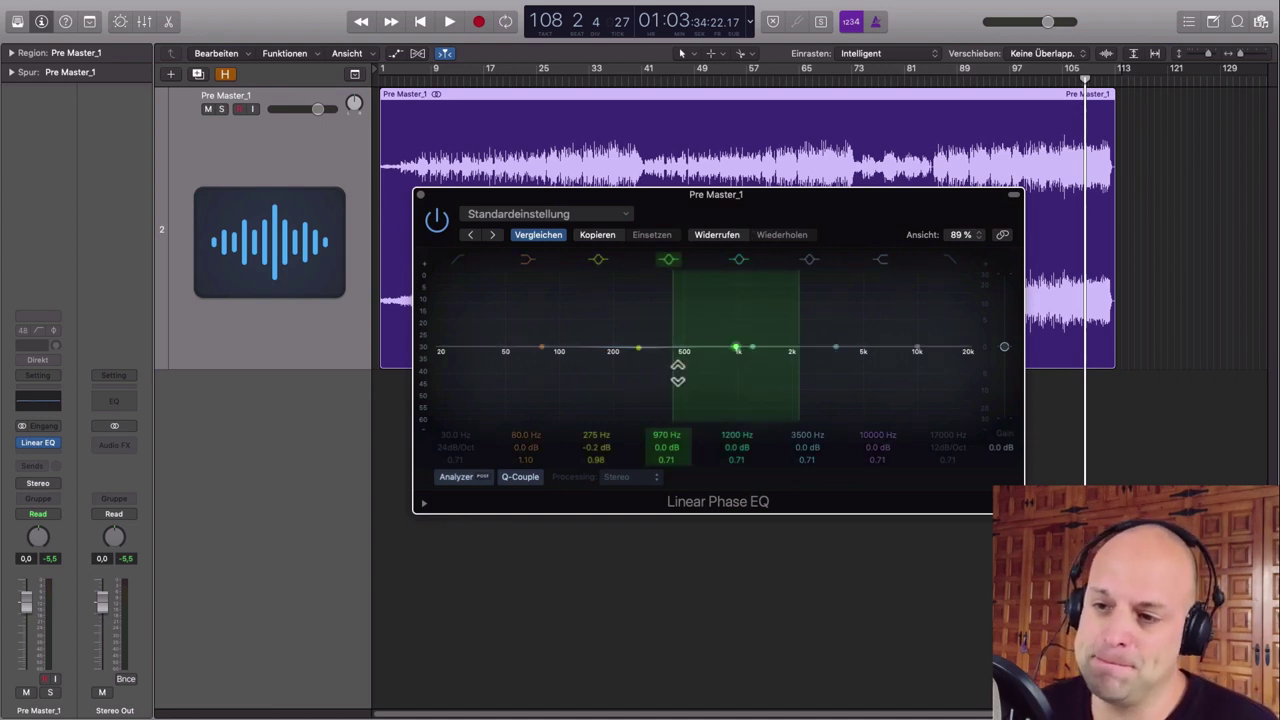
click(652, 477)
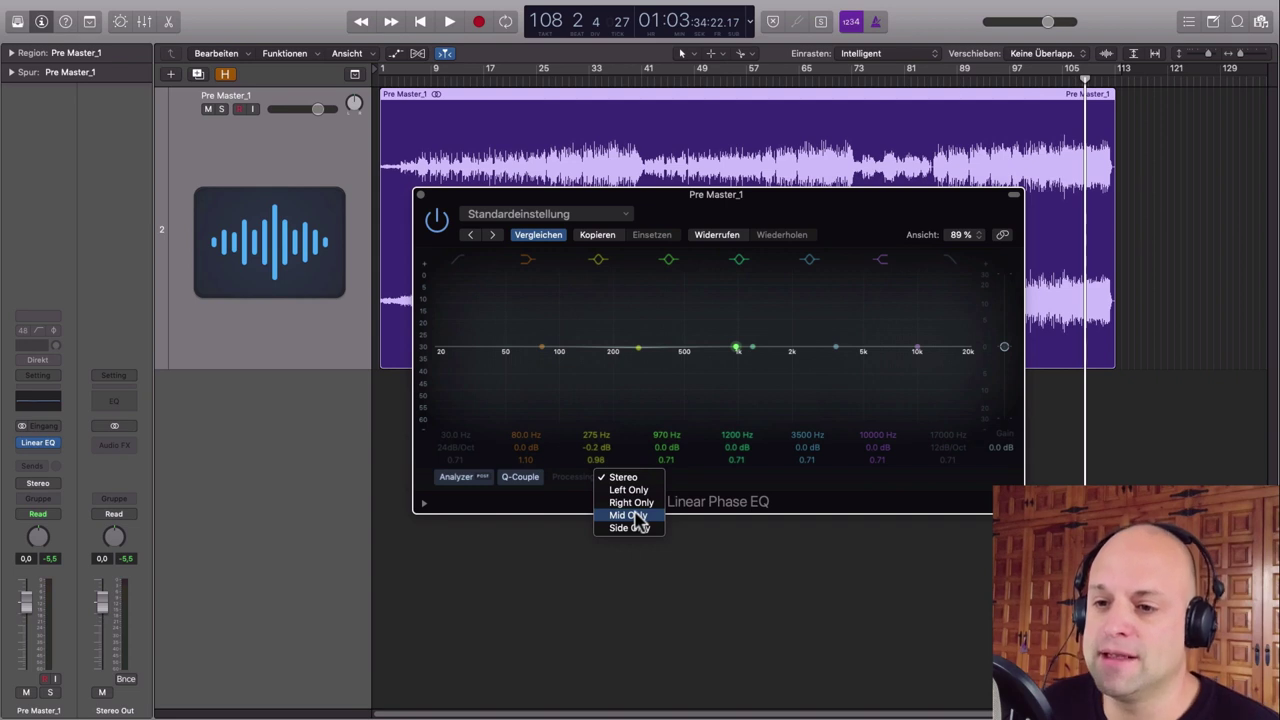
click(630, 515)
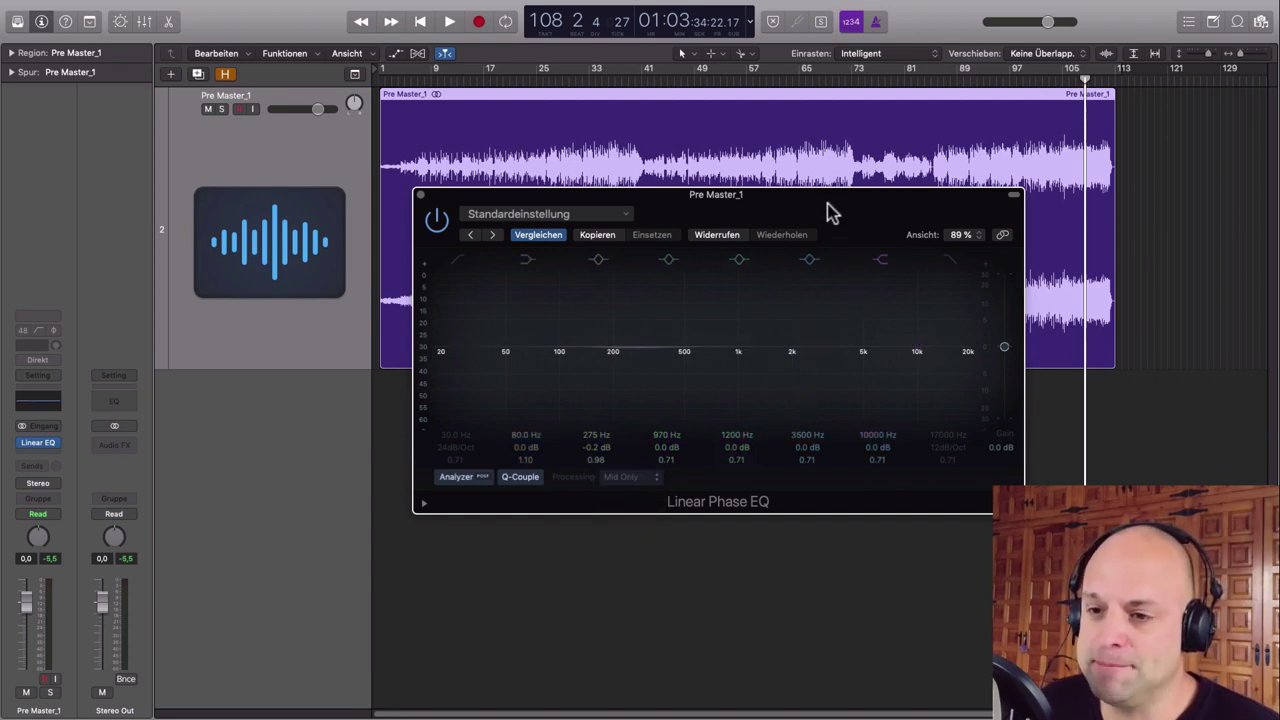
drag(829, 209, 771, 208)
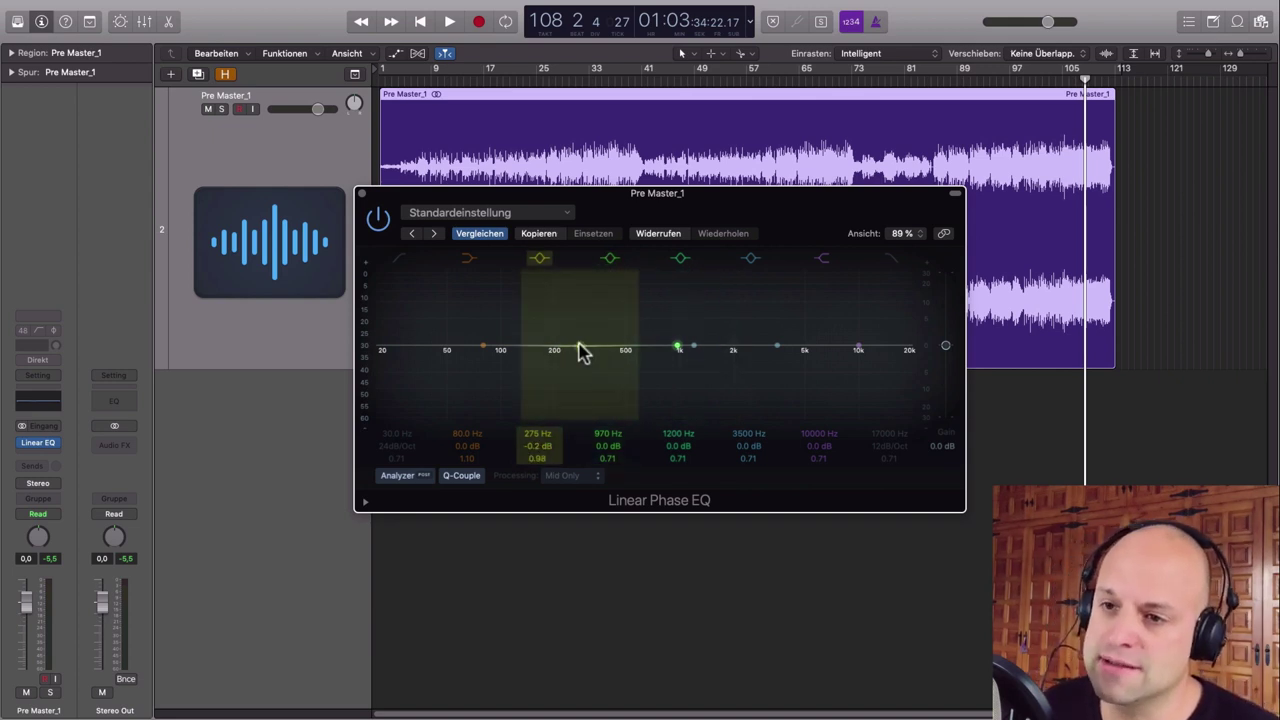
drag(579, 345, 580, 343)
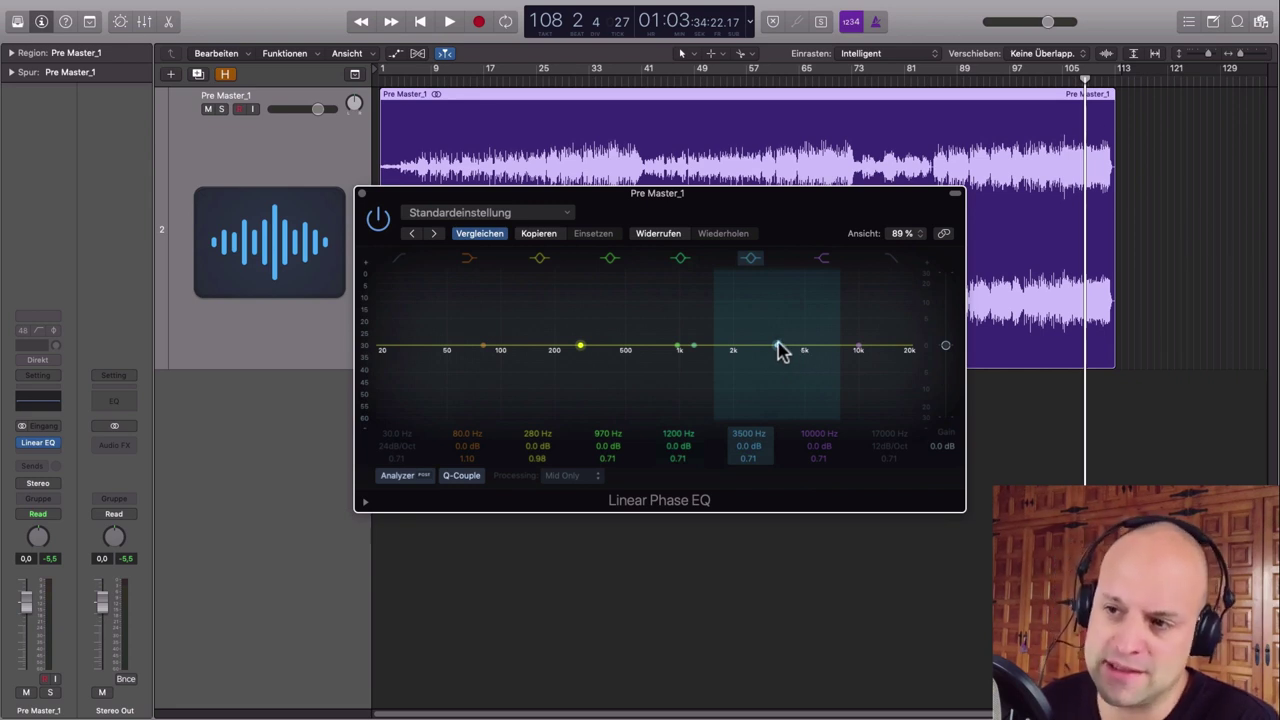
Step: Play from about bar 87 and set the yellow band to a 1.5 dB boost at 66 Hz with a Q of 4.00
click(948, 88)
key(space)
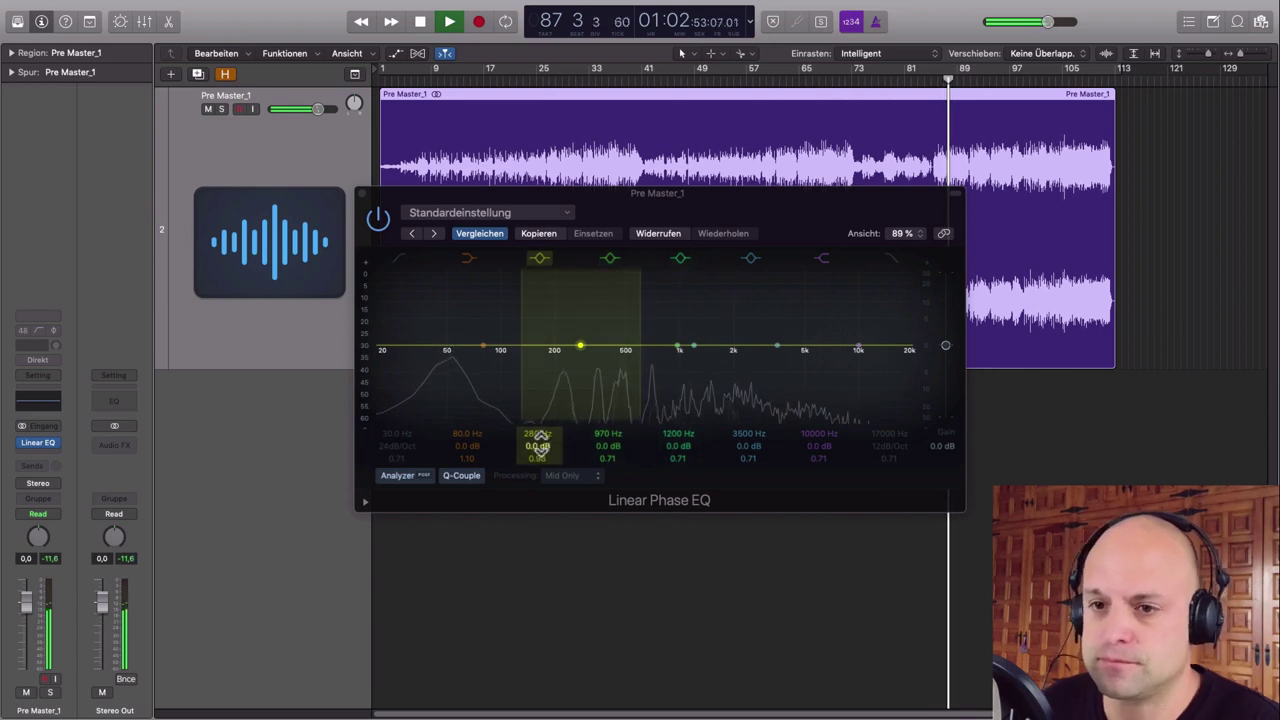
drag(580, 346, 462, 335)
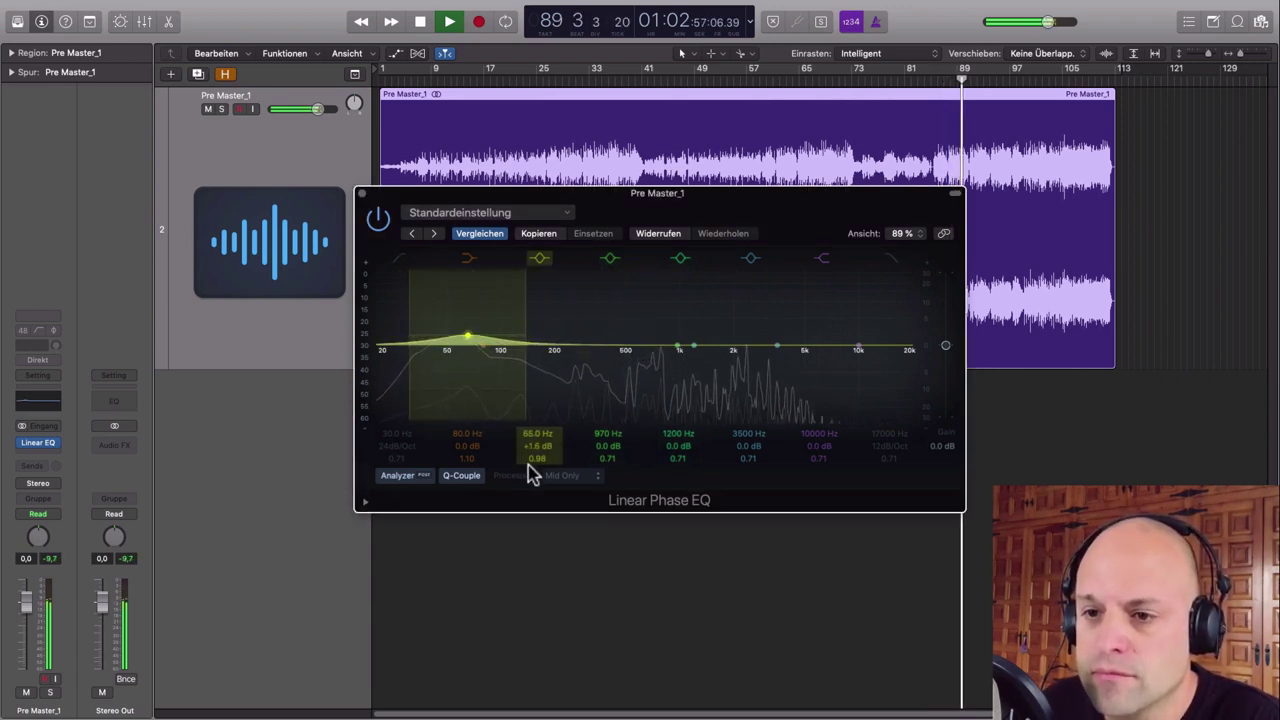
drag(531, 458, 531, 440)
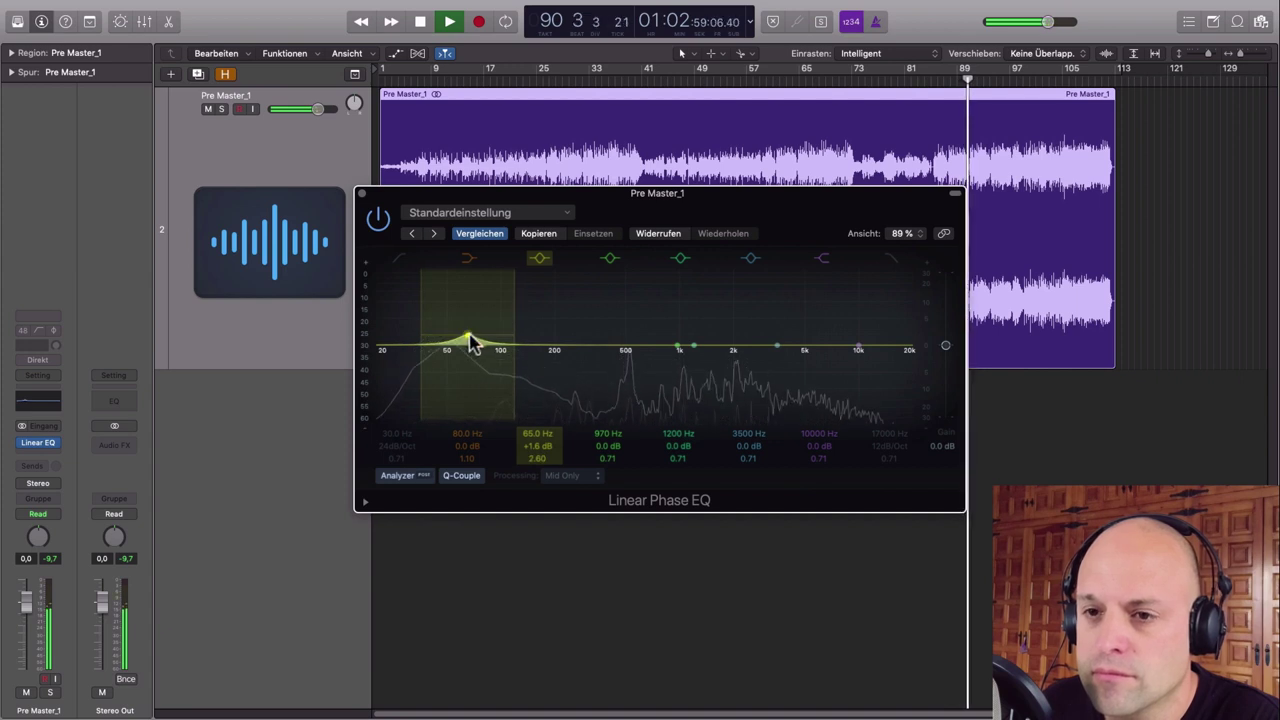
mouse_move(467, 337)
mouse_down()
mouse_move(468, 308)
mouse_move(457, 318)
mouse_up()
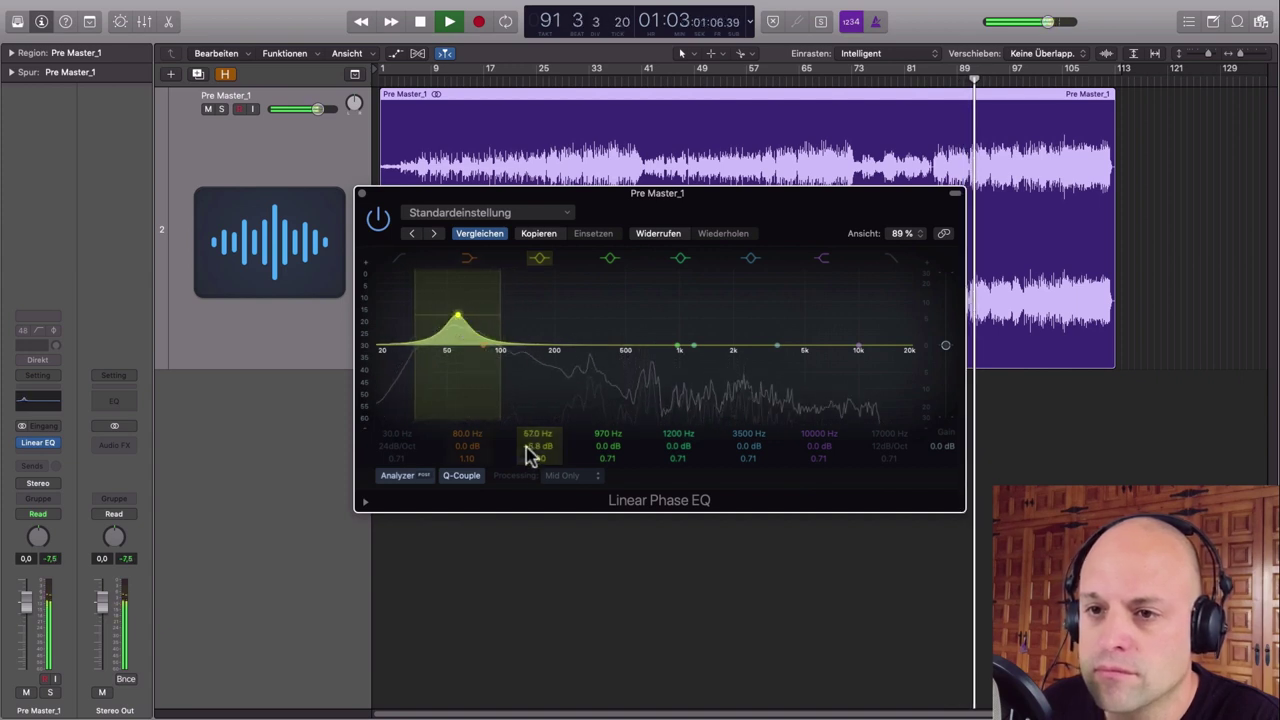
drag(531, 458, 531, 476)
drag(457, 314, 471, 323)
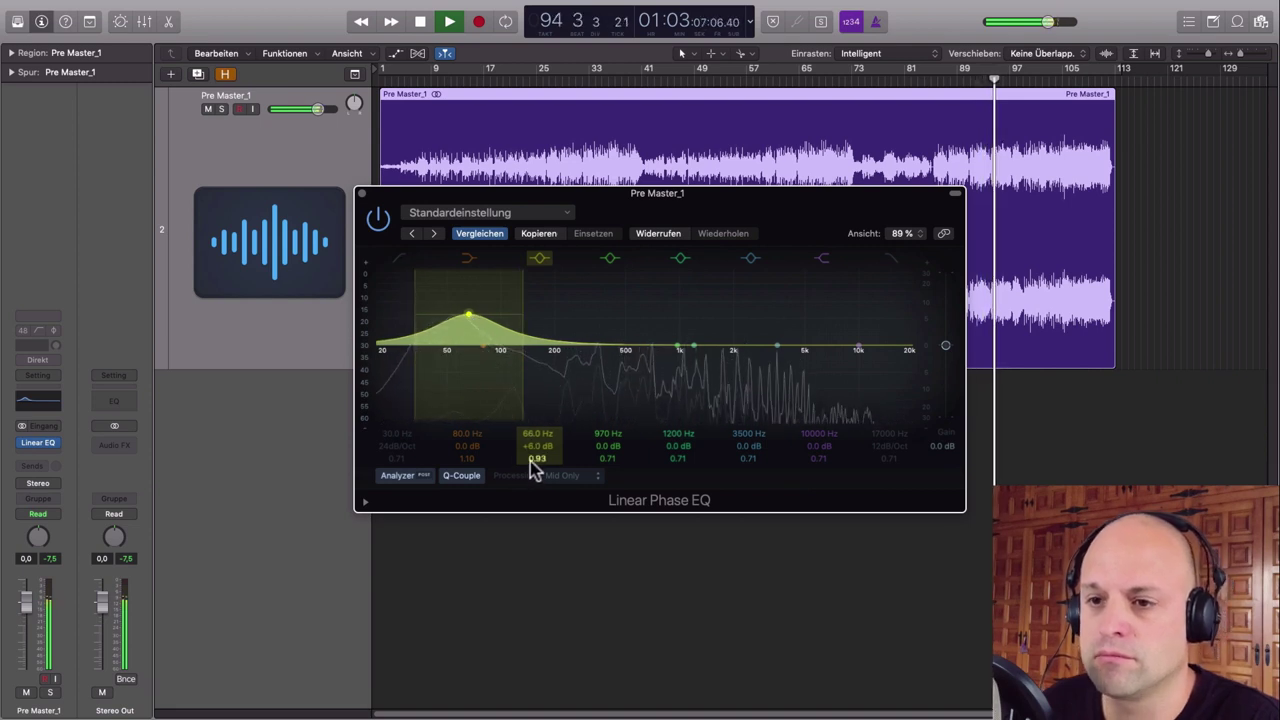
mouse_move(534, 466)
mouse_down()
mouse_move(529, 484)
mouse_move(533, 452)
mouse_up()
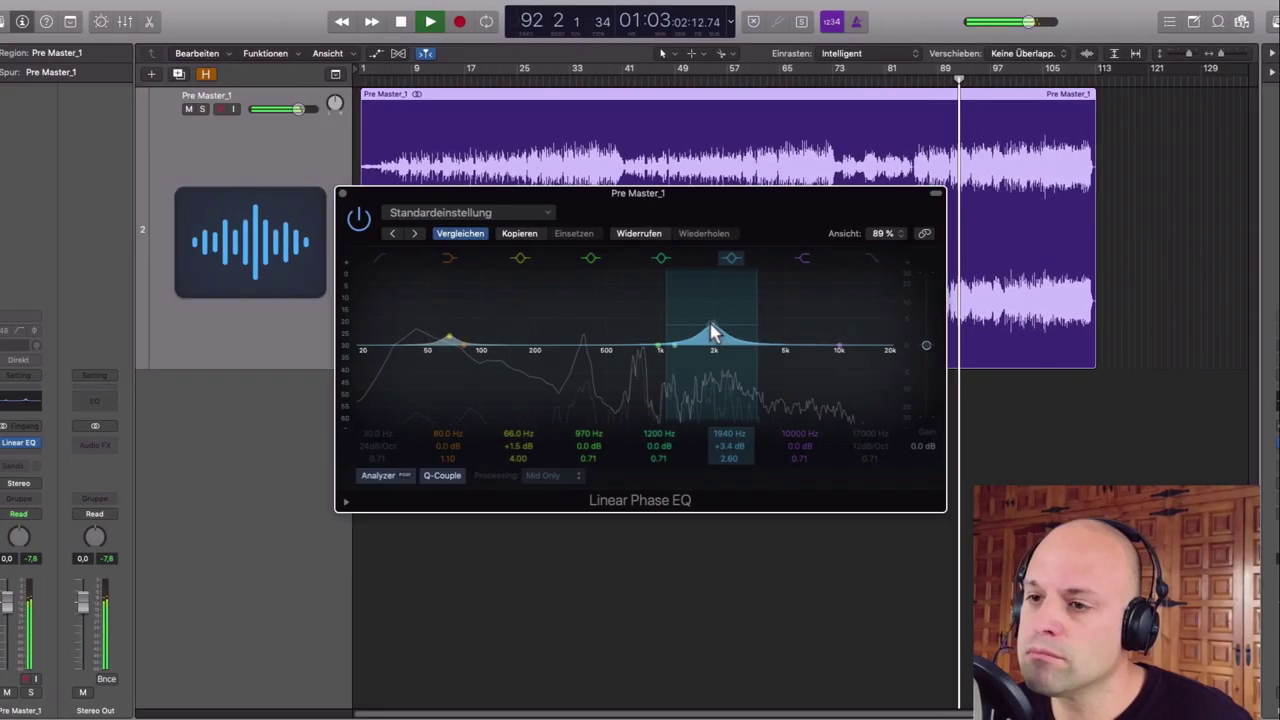
Step: Set the blue band to a 0.9 dB boost at 2750 Hz with Q 2.80 and compare the EQ bypassed and active during playback
drag(709, 333, 762, 333)
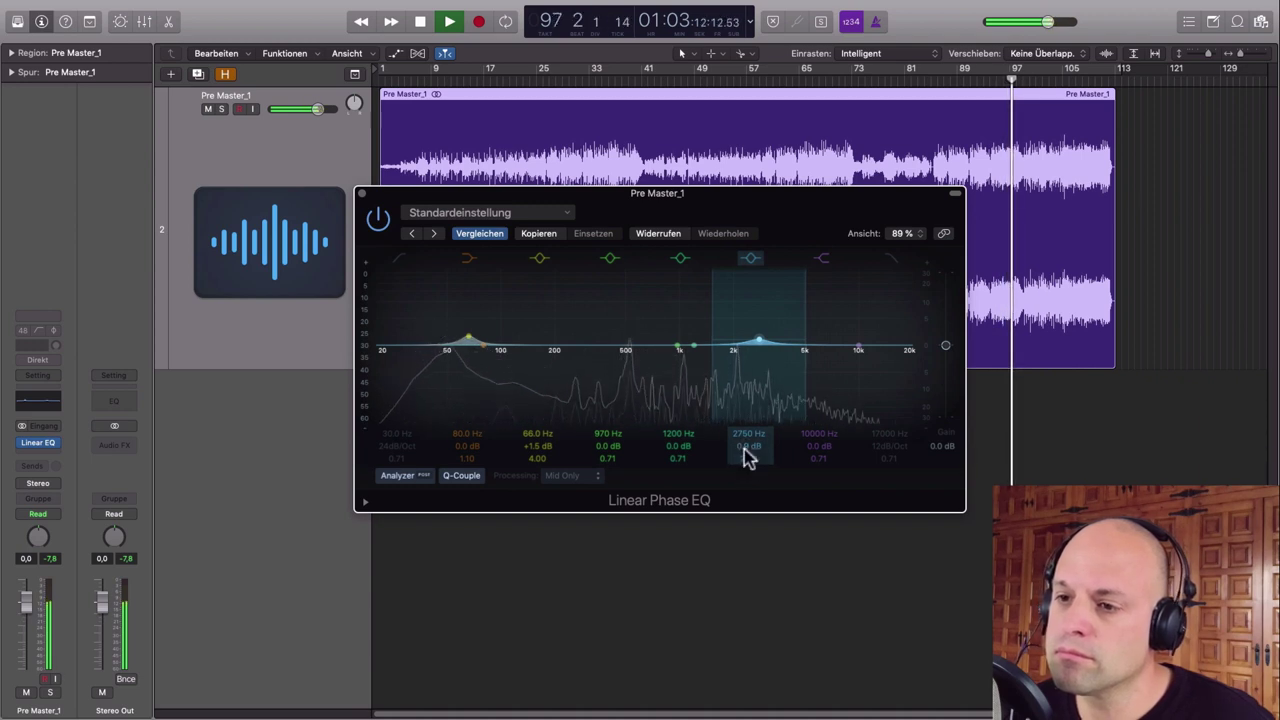
click(376, 222)
click(376, 222)
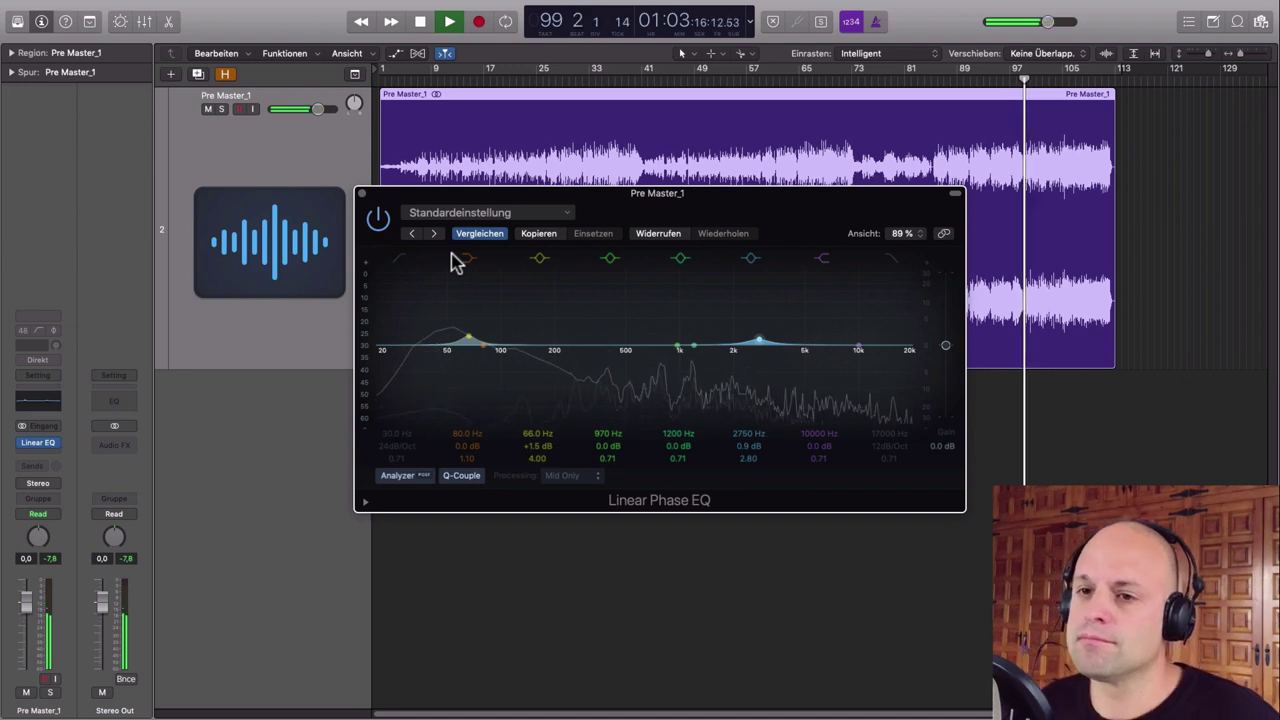
key(space)
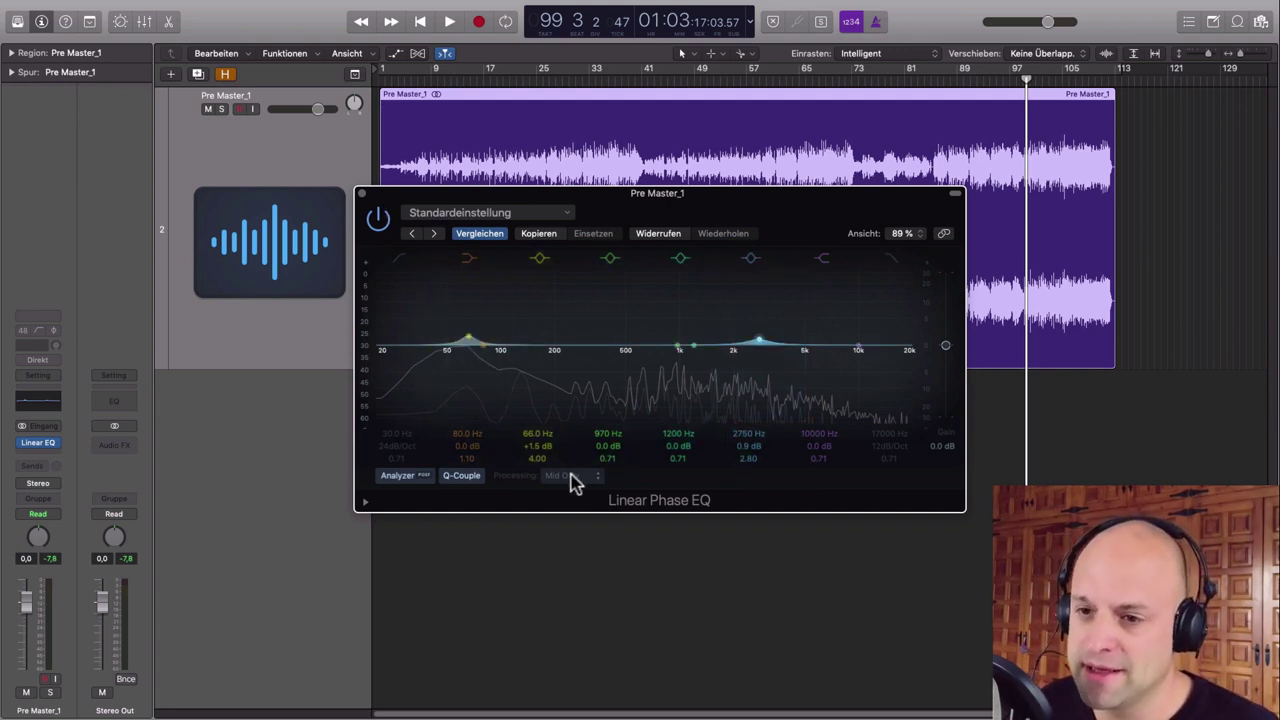
Step: Close the first EQ and insert a second stereo Linear Phase EQ below it on the Pre Master_1 channel
click(363, 195)
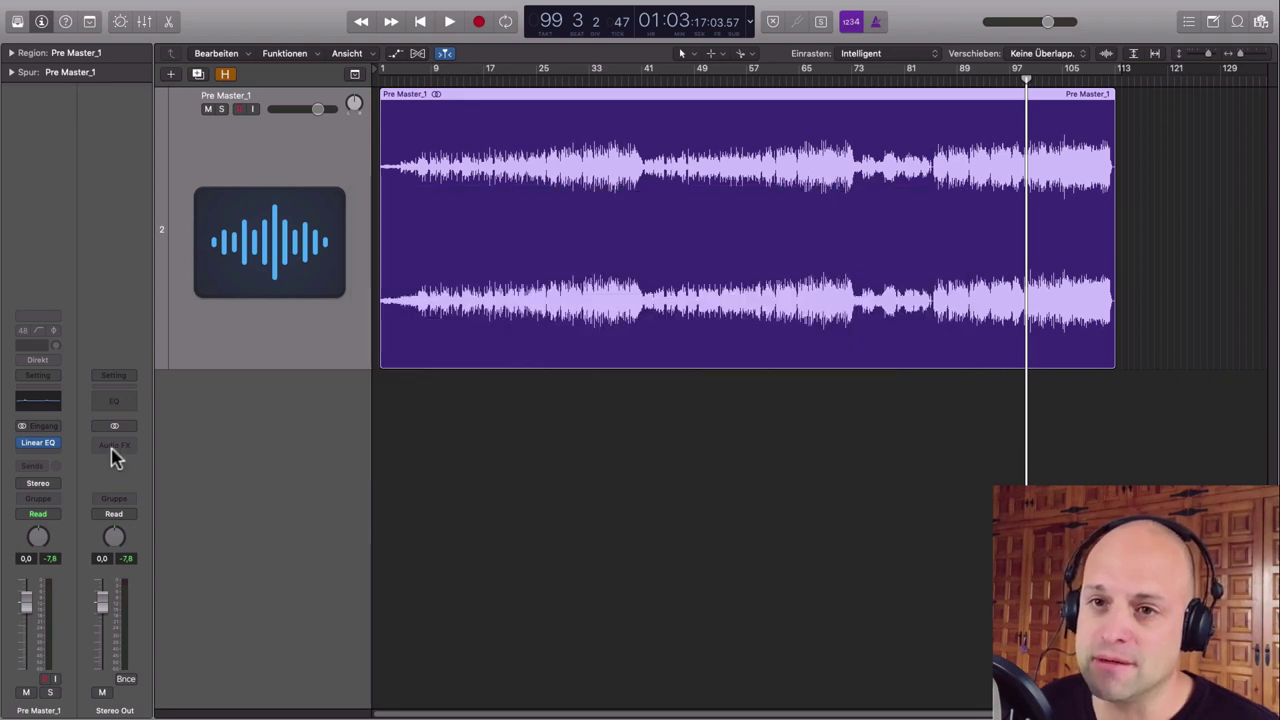
click(57, 444)
mouse_move(57, 484)
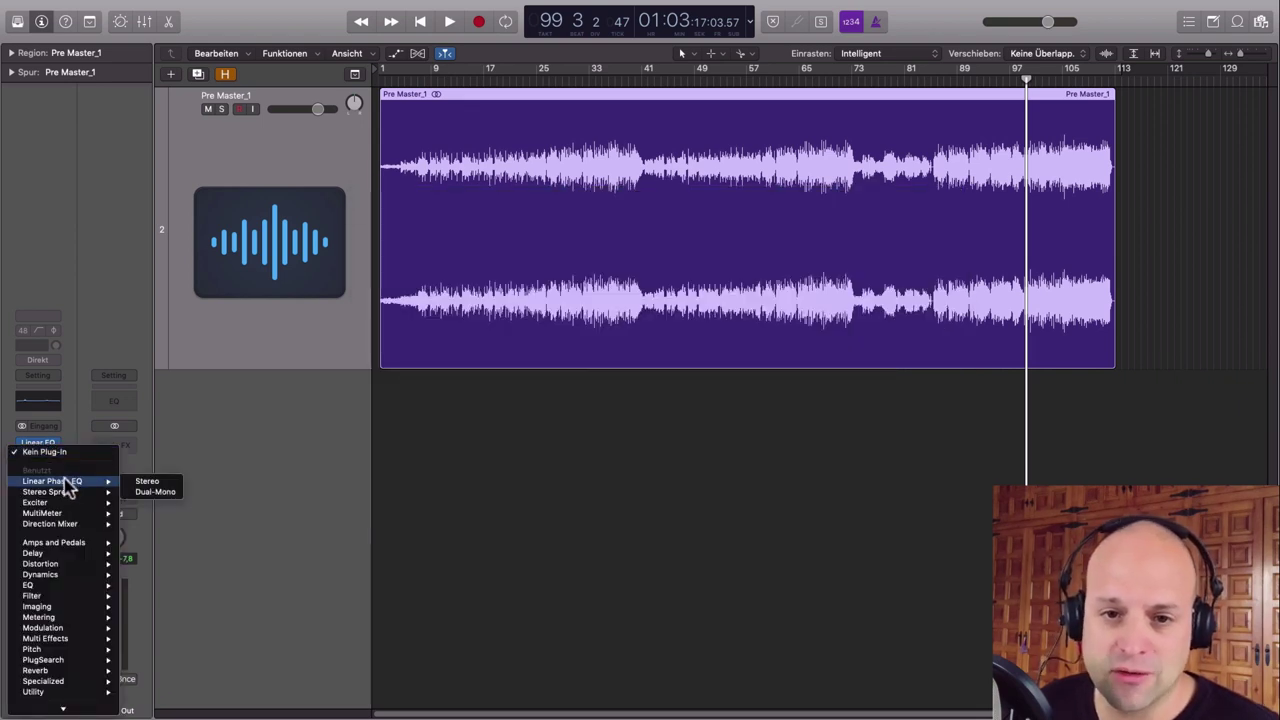
click(138, 483)
drag(394, 62, 718, 209)
Step: Set the second Linear Phase EQ's processing to Side Only
click(548, 461)
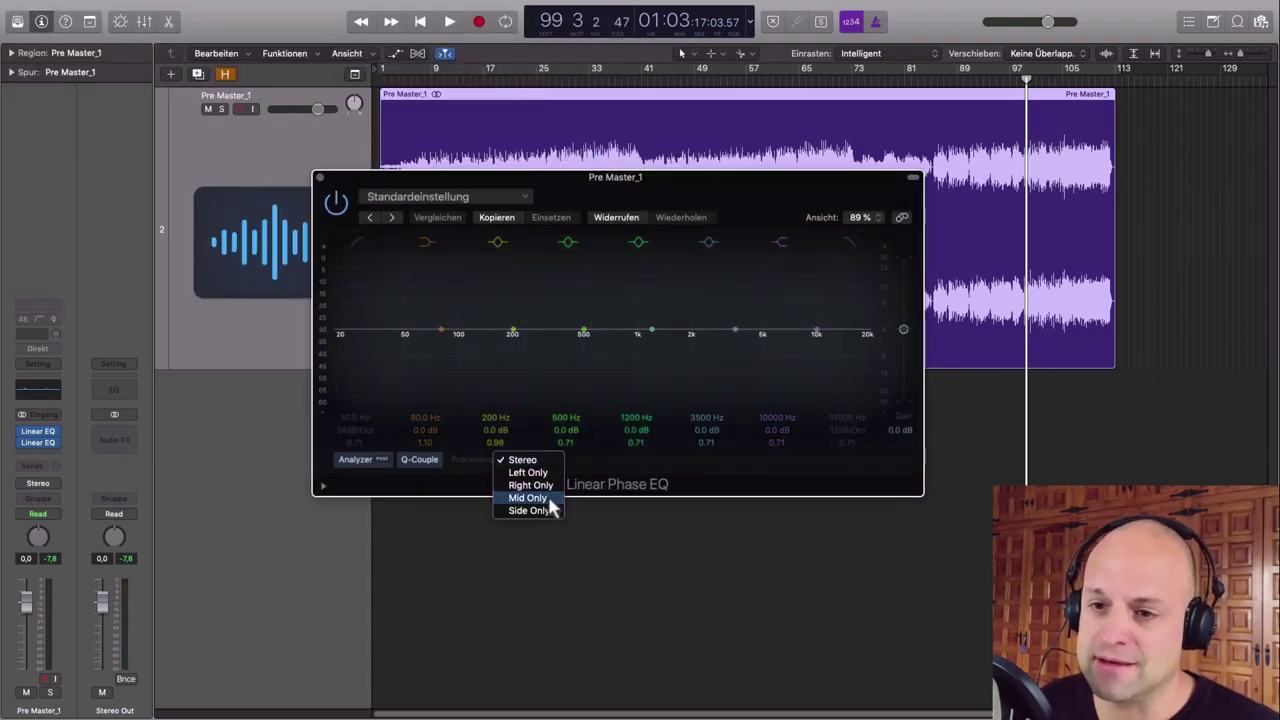
click(543, 497)
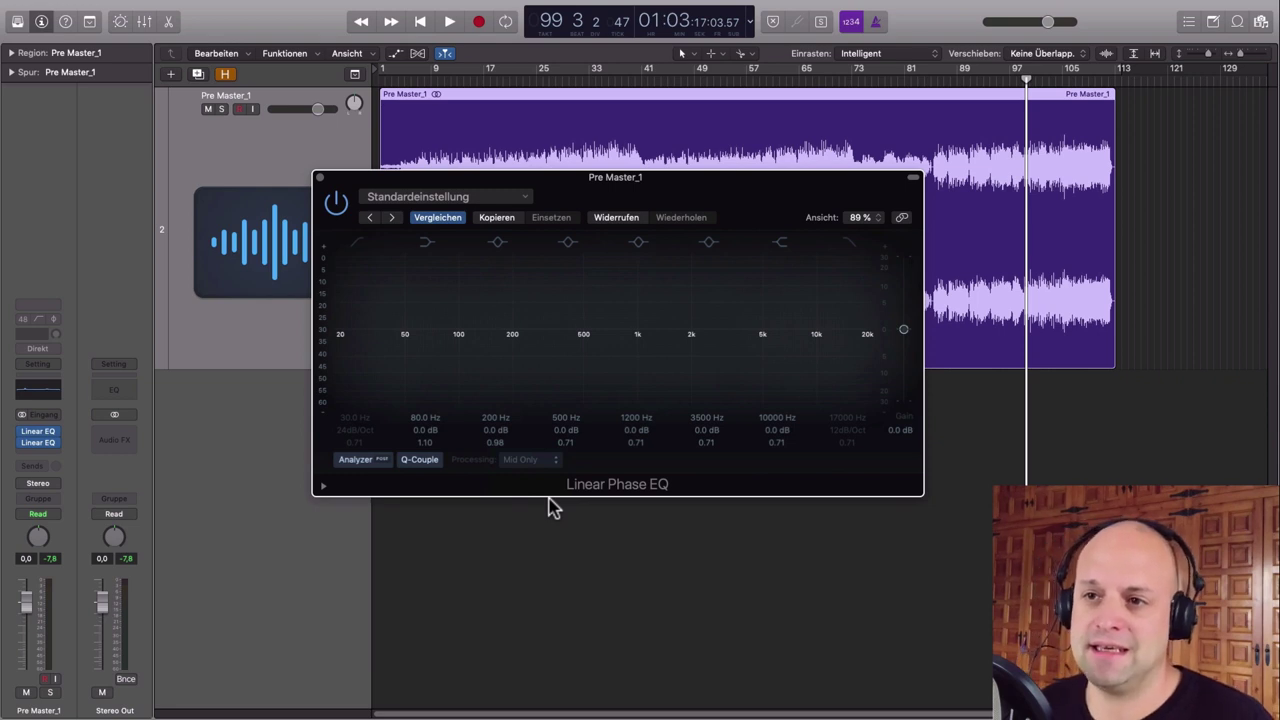
drag(733, 216, 778, 205)
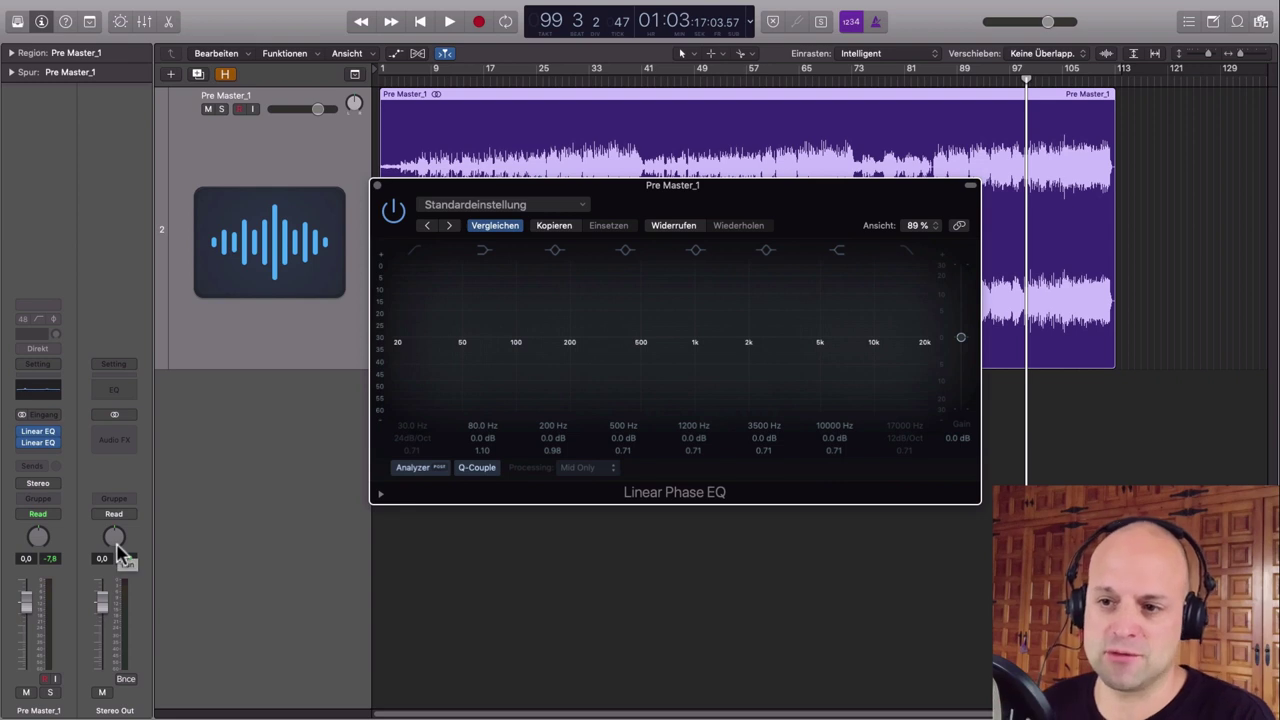
drag(776, 216, 735, 203)
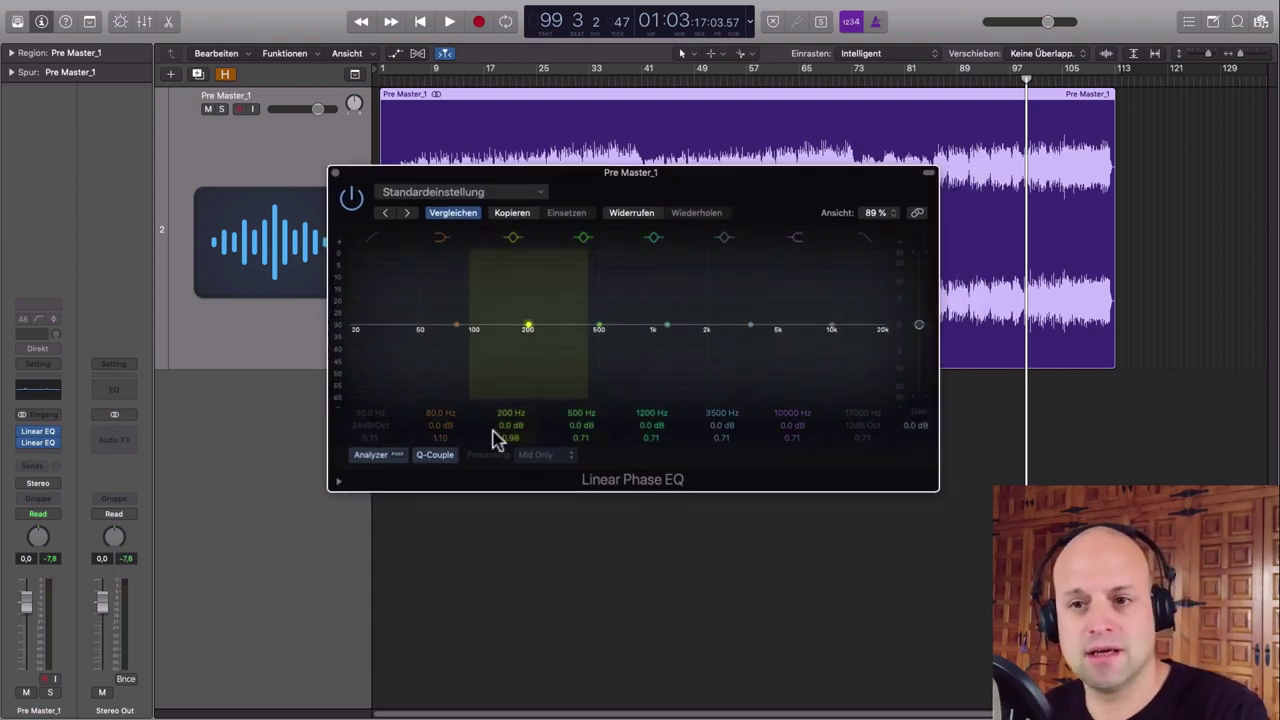
click(562, 456)
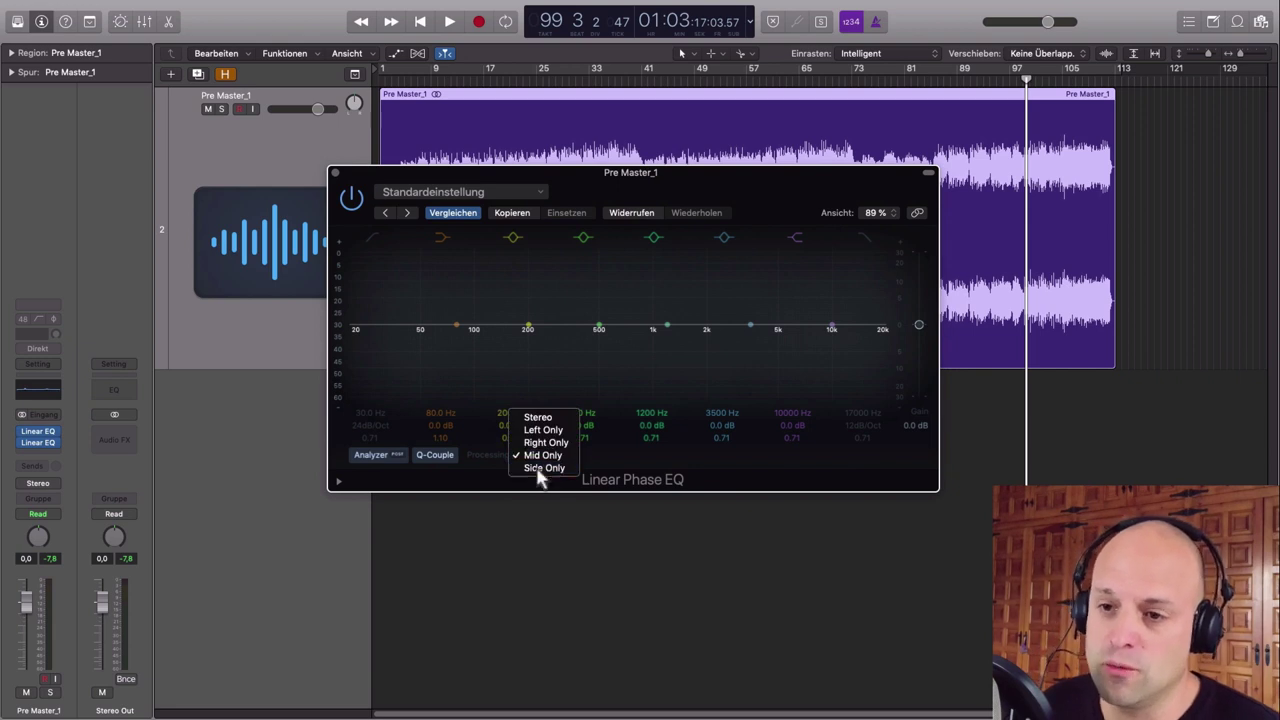
click(548, 468)
drag(752, 213, 833, 286)
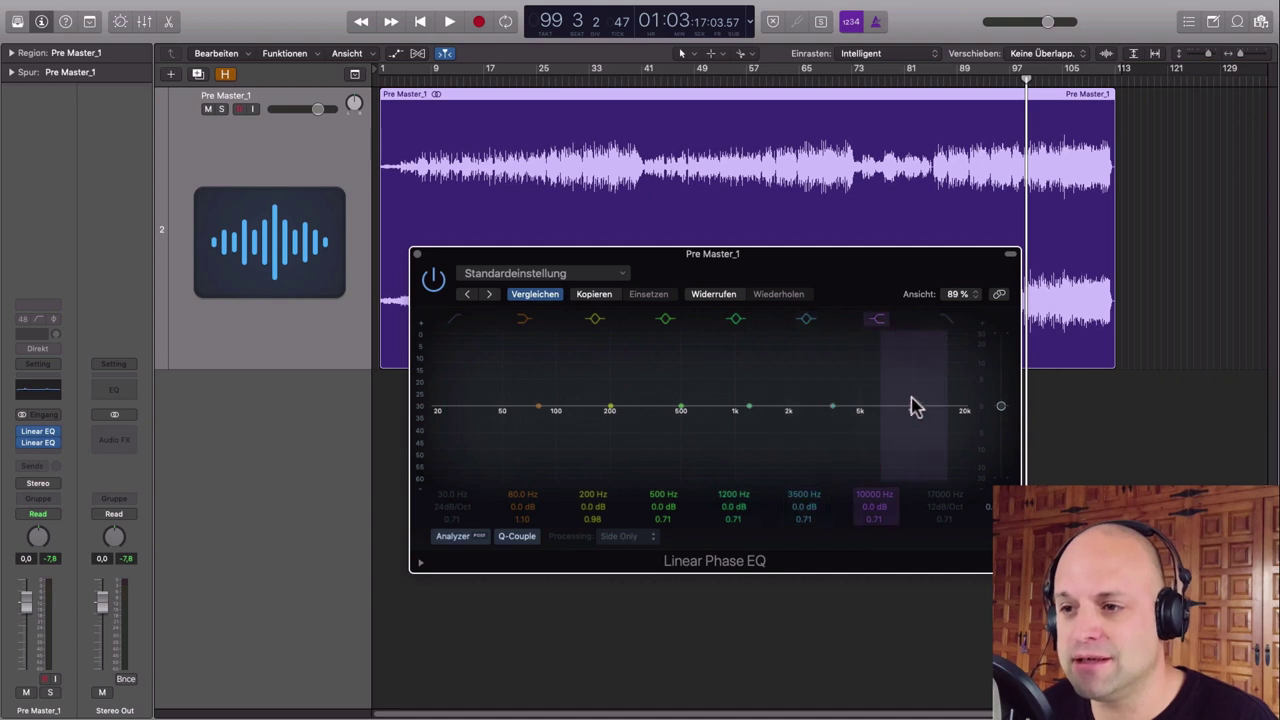
Step: Play from about bar 88 and enable the second EQ's low cut at 82 Hz, 24 dB/Oct, with a Q of 0.39
drag(835, 253, 805, 240)
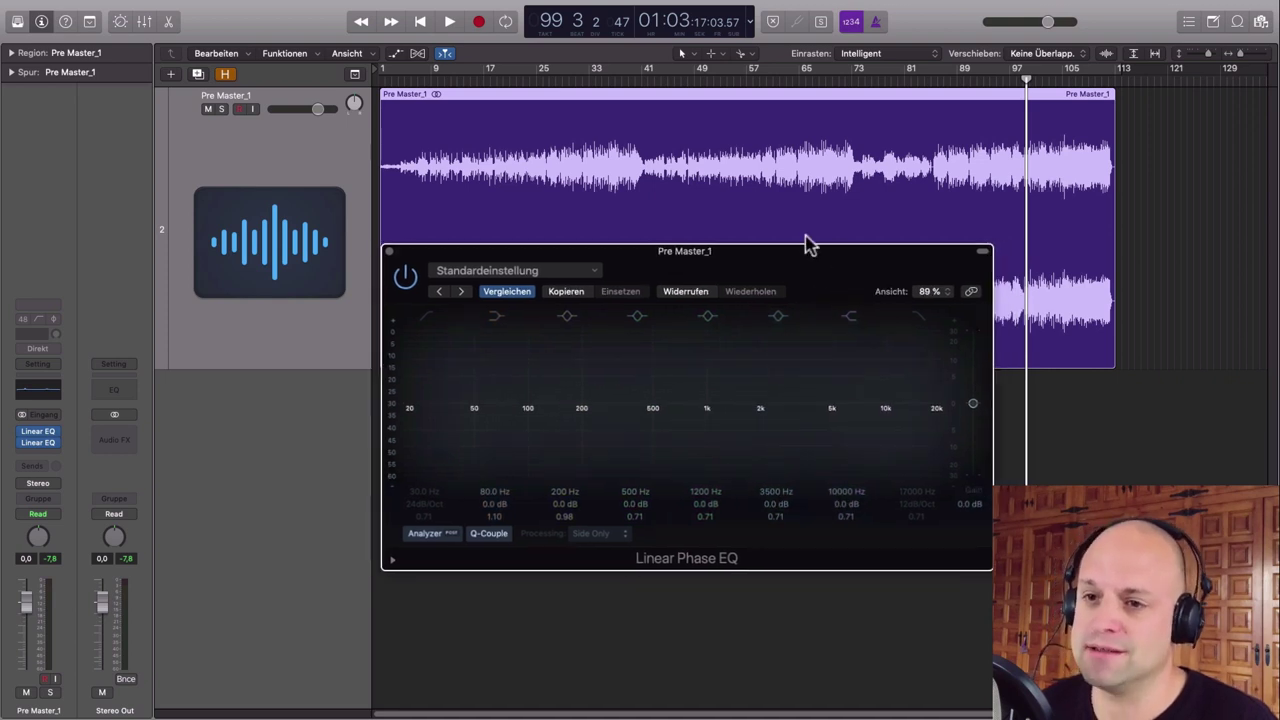
click(958, 80)
key(space)
click(427, 317)
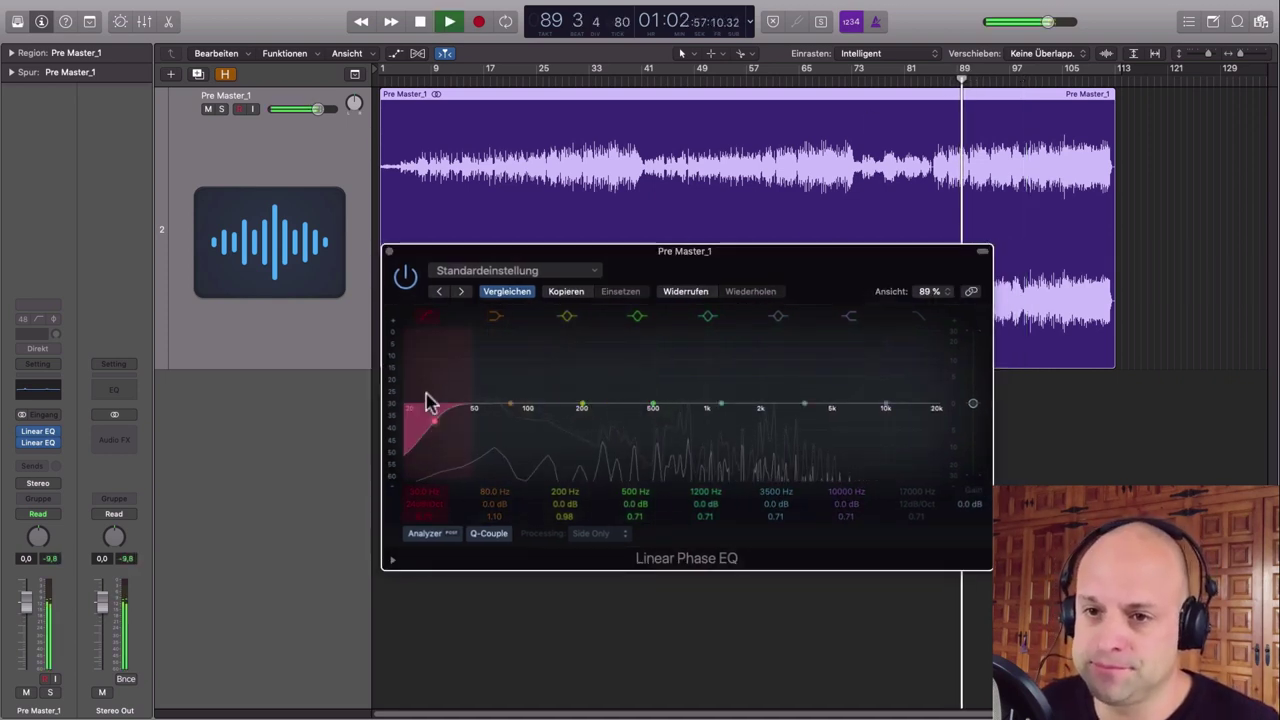
drag(427, 402, 517, 434)
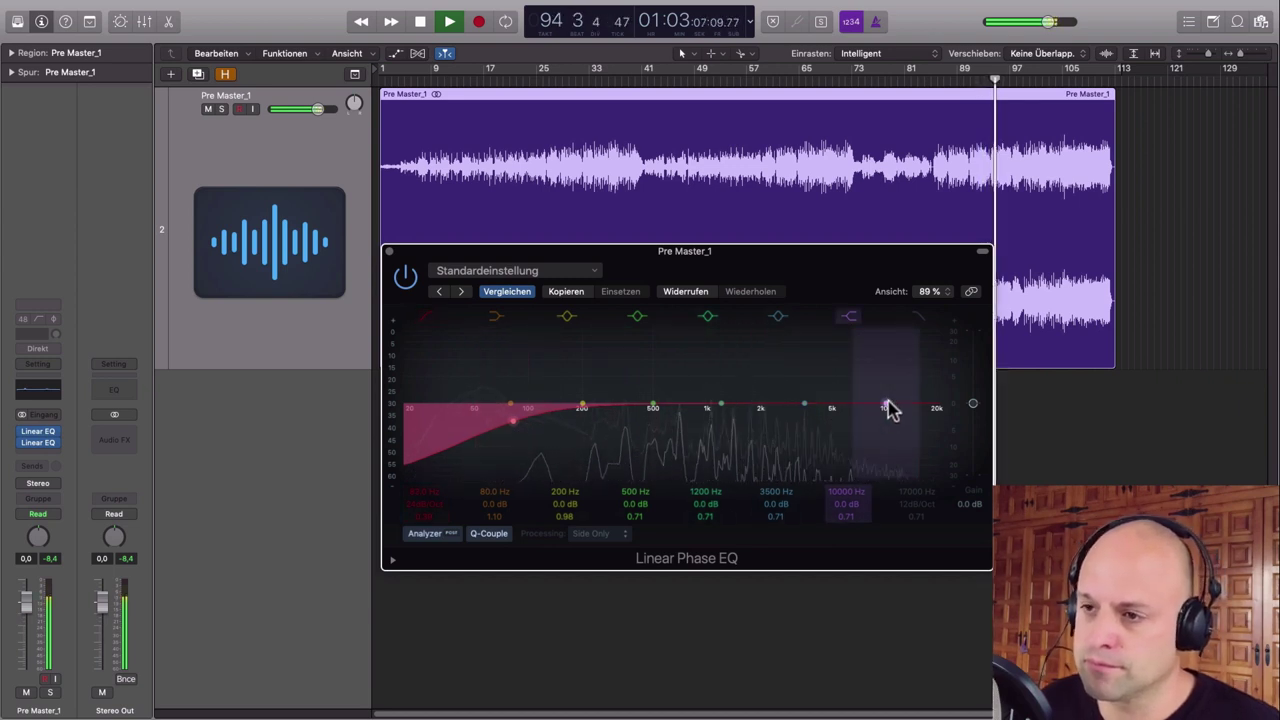
Step: Set the second EQ's purple high-shelf band to a 5.8 dB boost at 8300 Hz with a Q of 0.42
drag(891, 410, 880, 386)
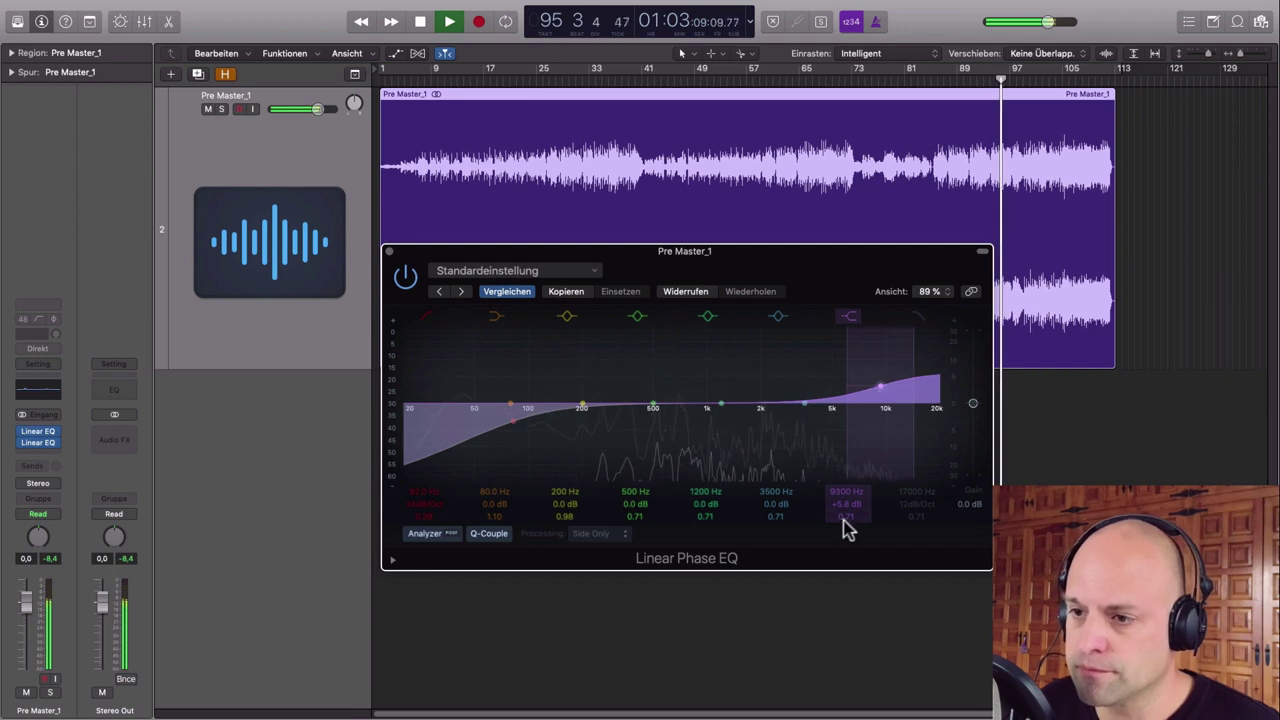
drag(845, 516, 845, 535)
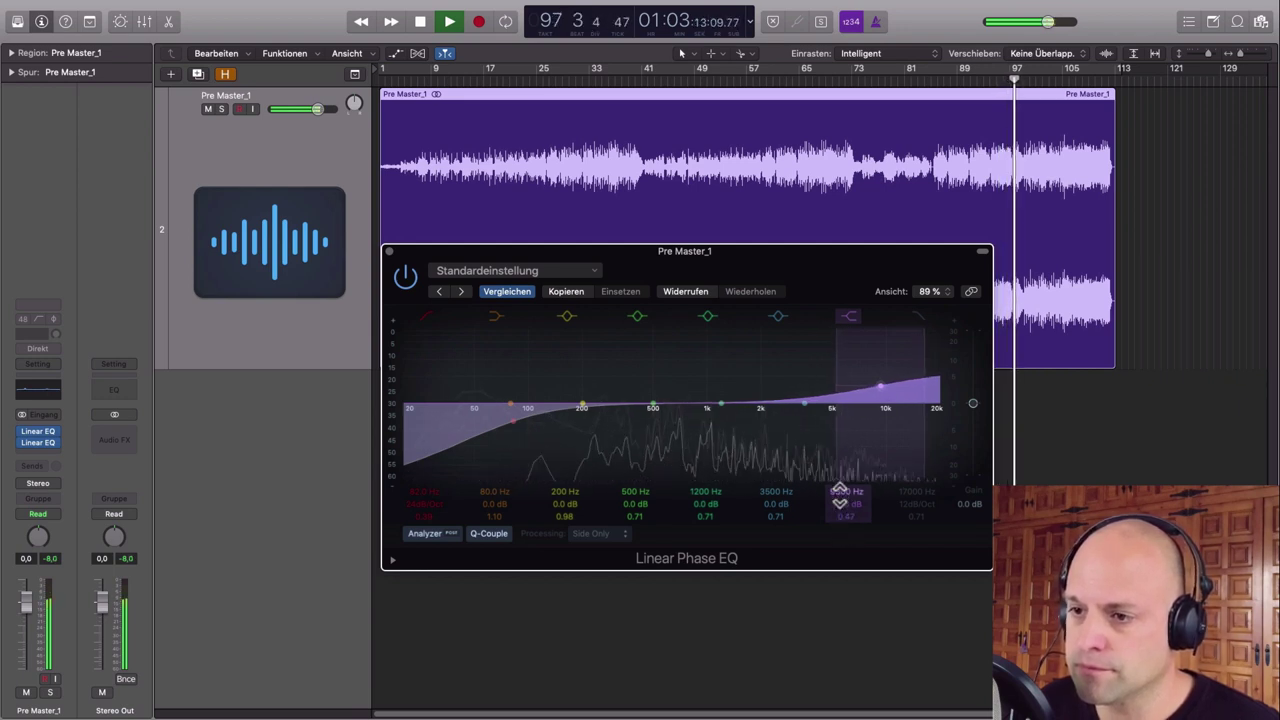
drag(840, 491, 844, 526)
Step: Compare the second EQ bypassed and active during playback, ending with it active, stopped and its window closed
click(404, 278)
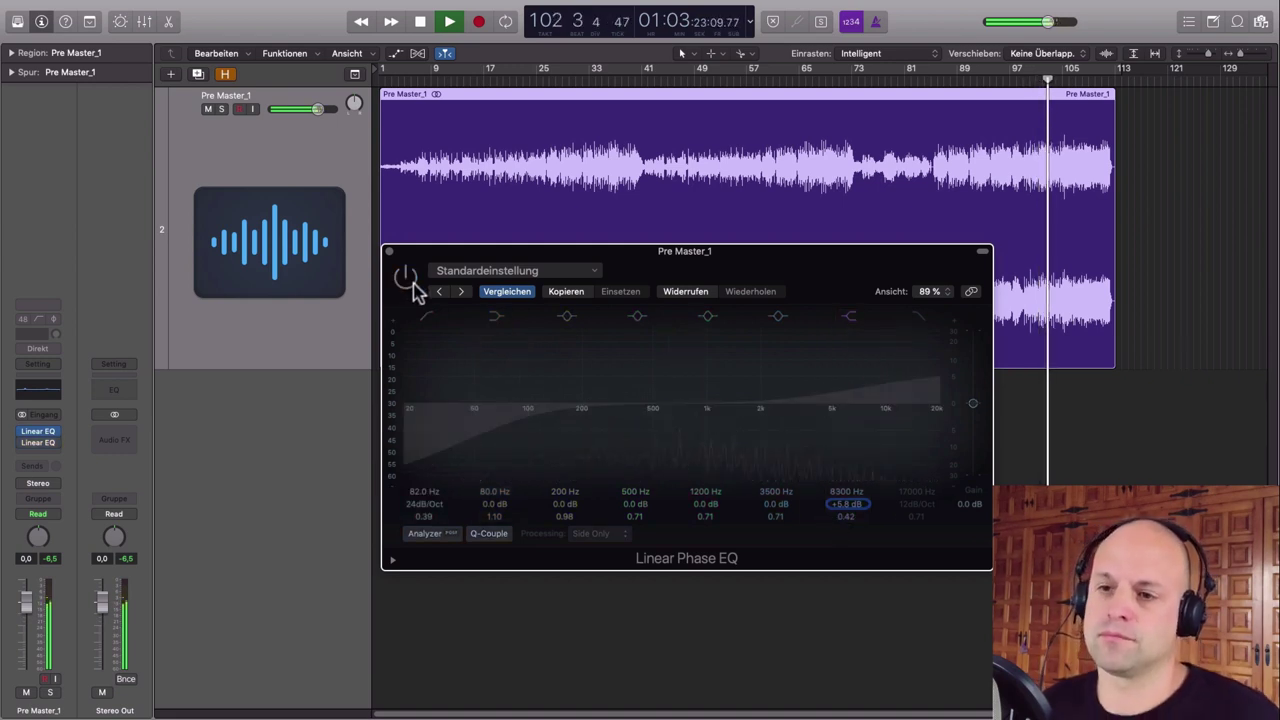
click(413, 282)
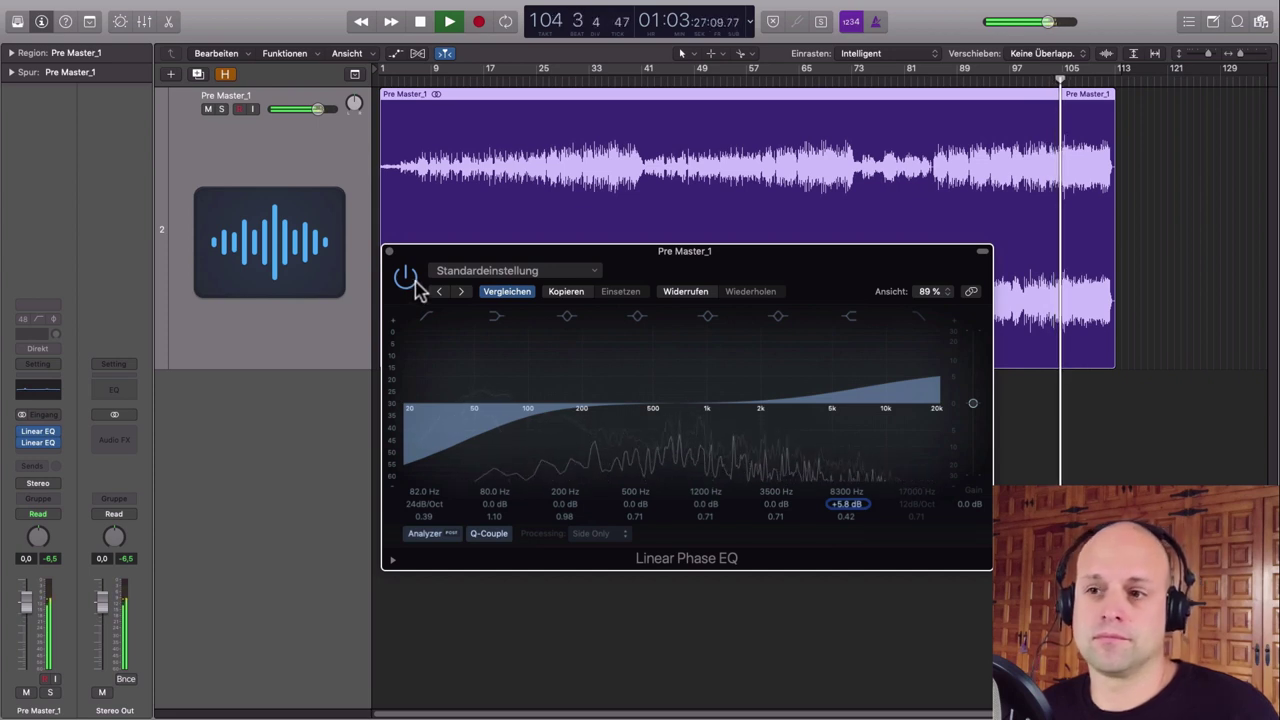
key(space)
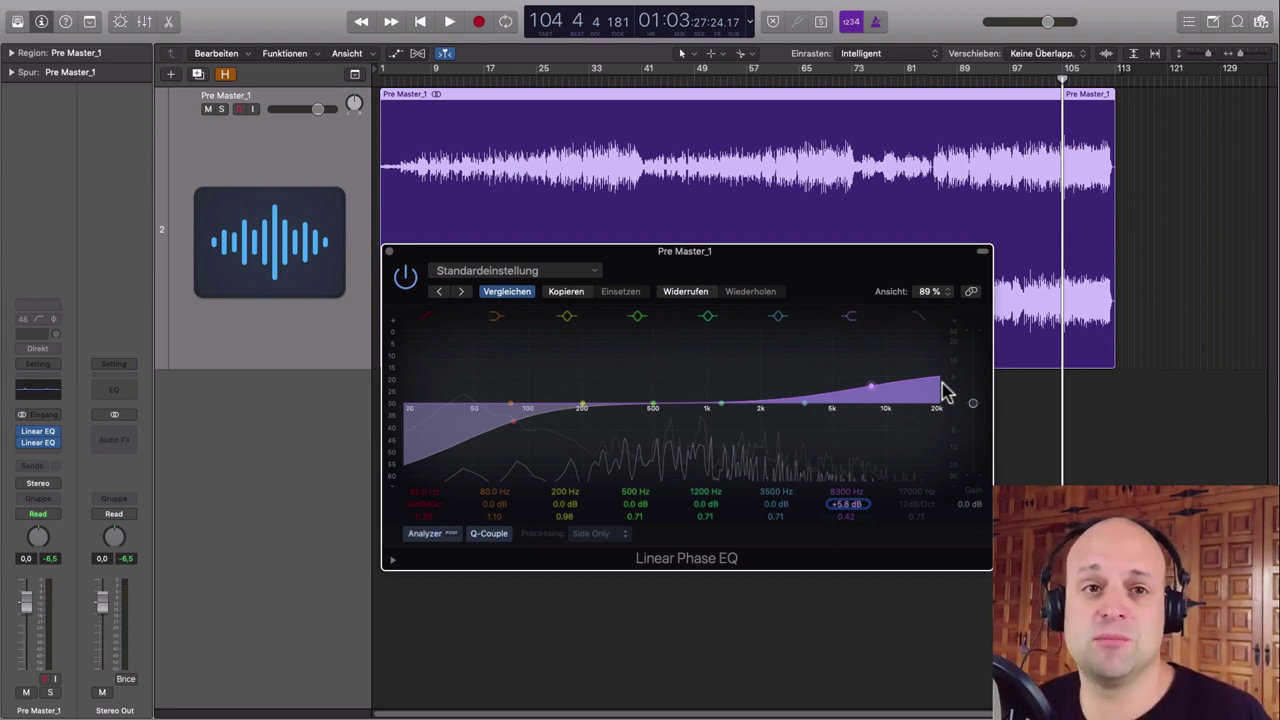
click(389, 251)
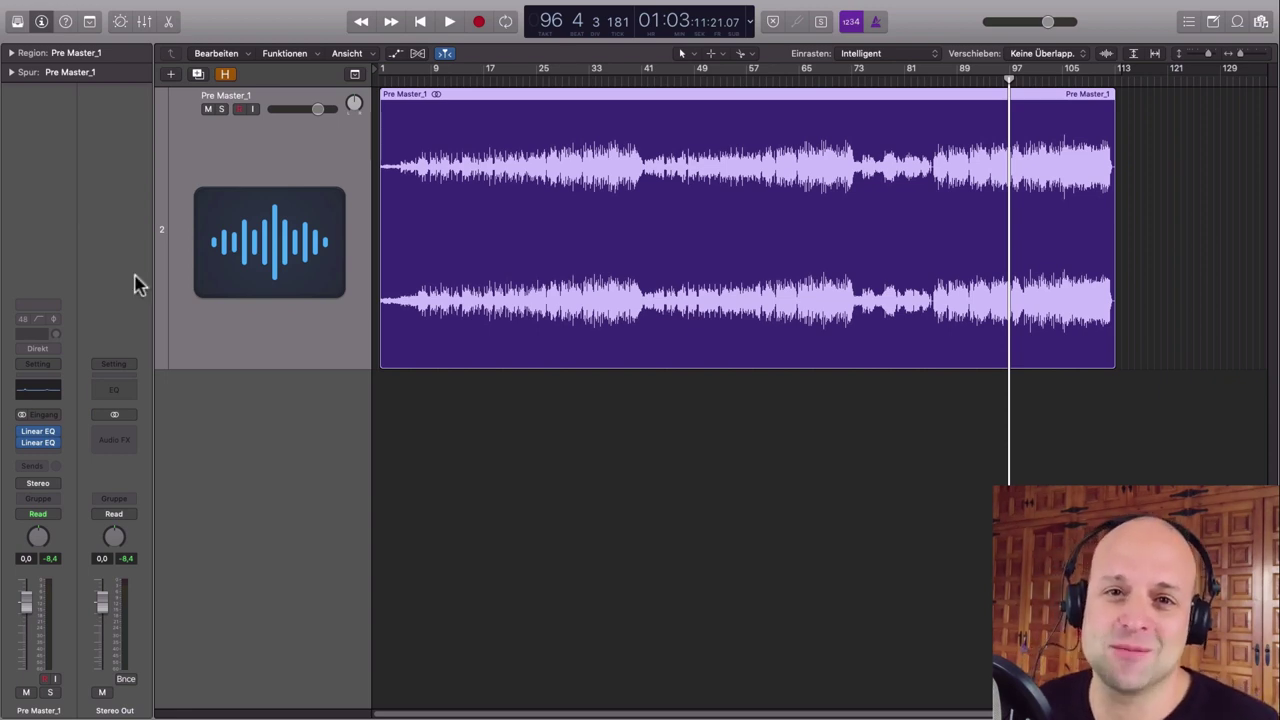
Step: Insert a Multipressor below the two Linear Phase EQs and try a -24.5 dB compressor threshold and 0.5 dB gain make-up on band 1
click(46, 452)
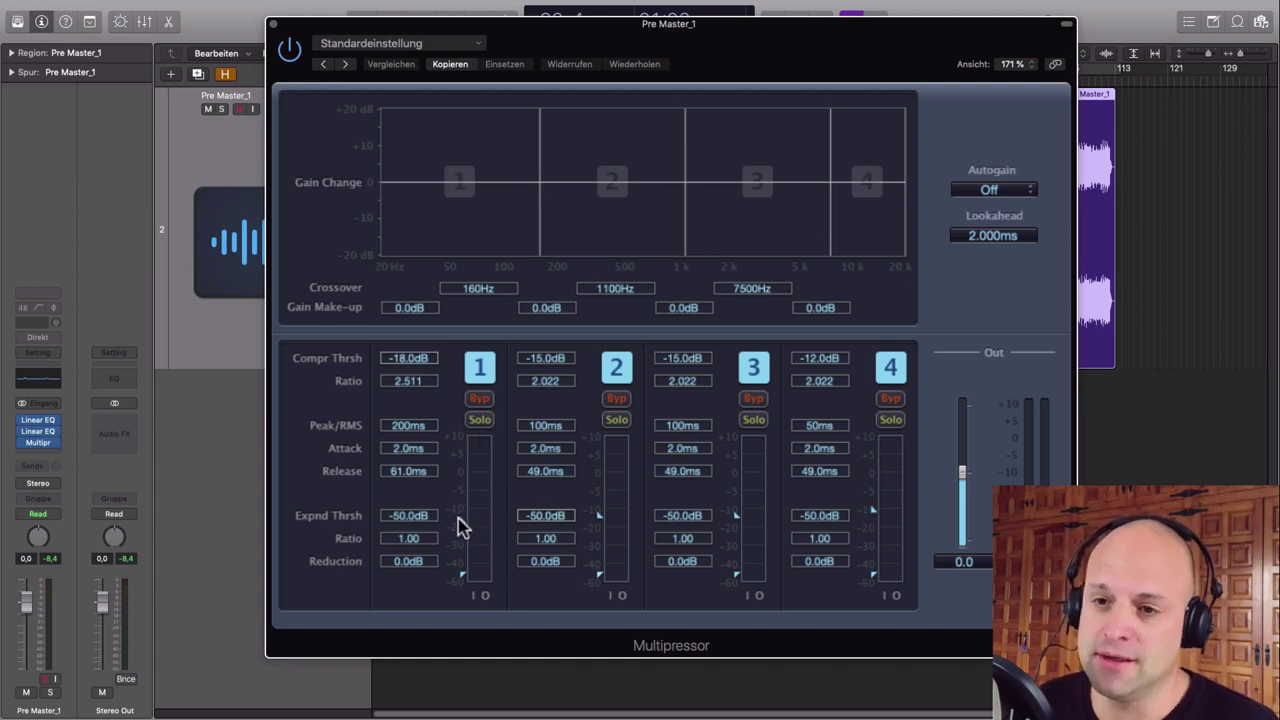
drag(463, 530, 469, 529)
mouse_move(463, 180)
mouse_down()
mouse_move(461, 163)
mouse_move(460, 181)
mouse_up()
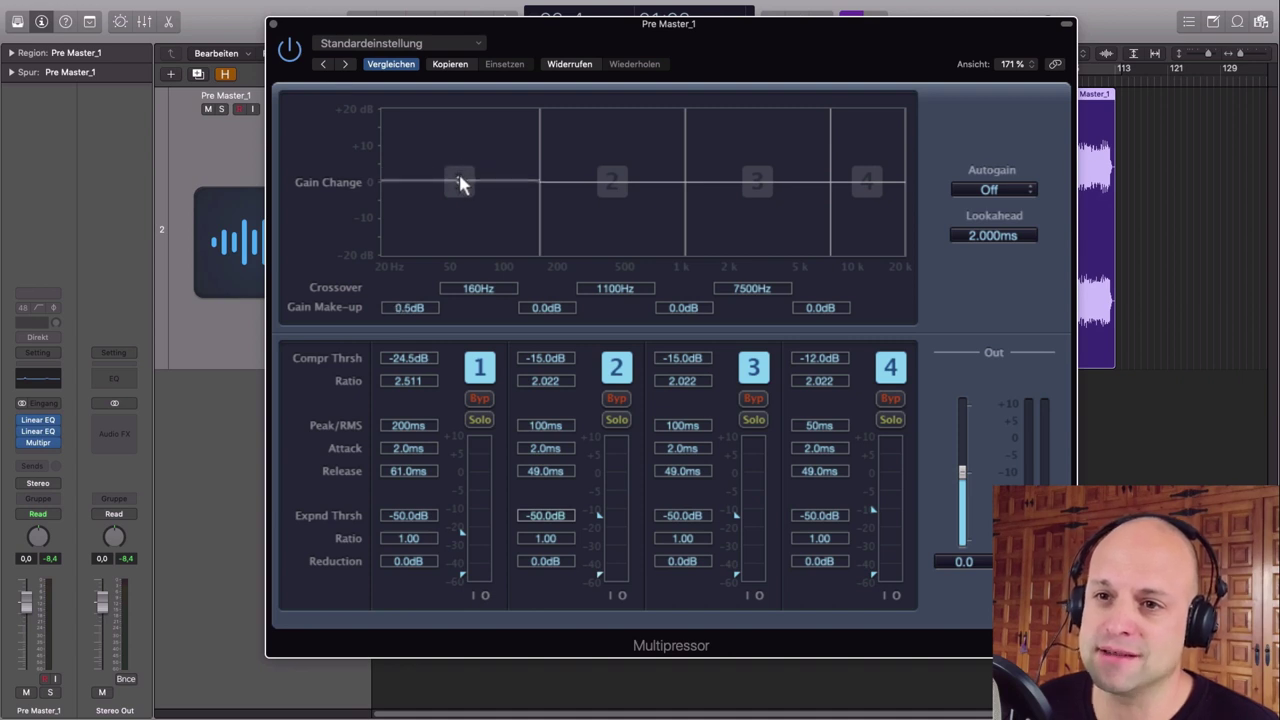
drag(773, 37, 789, 47)
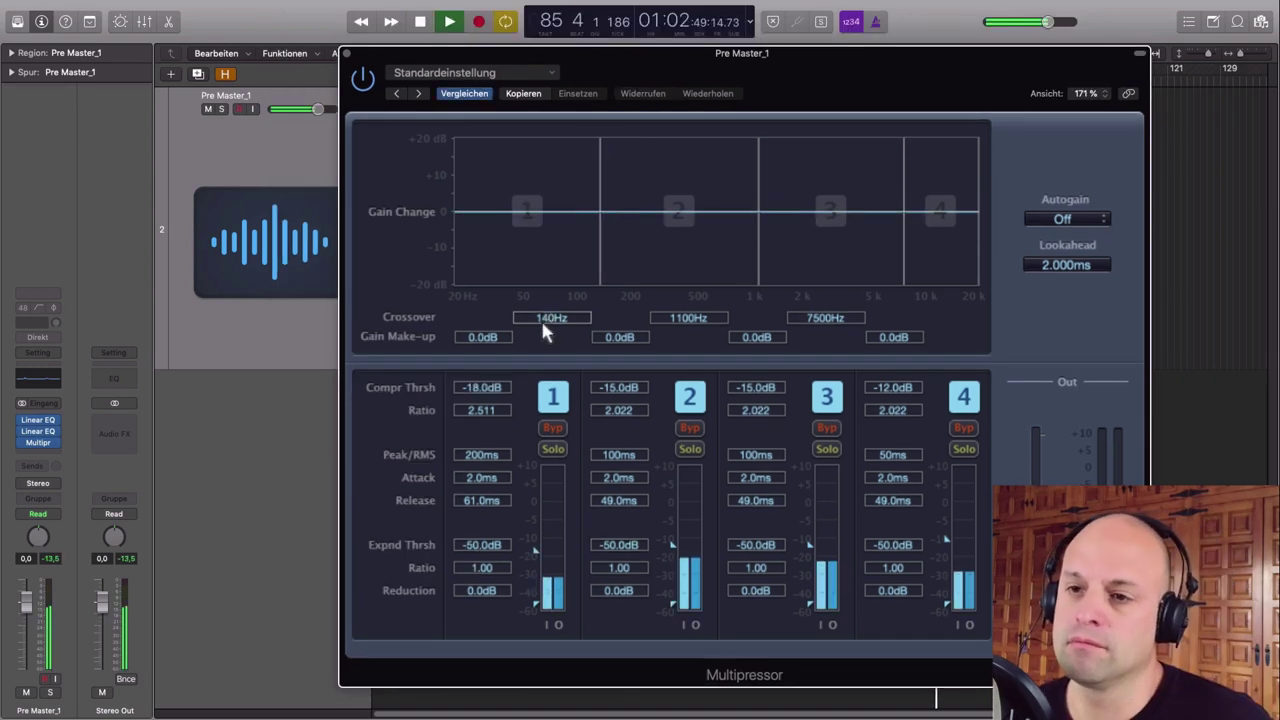
Step: Set the Multipressor's crossover frequencies to 100 Hz, 460 Hz and 7000 Hz during playback
drag(541, 319, 540, 323)
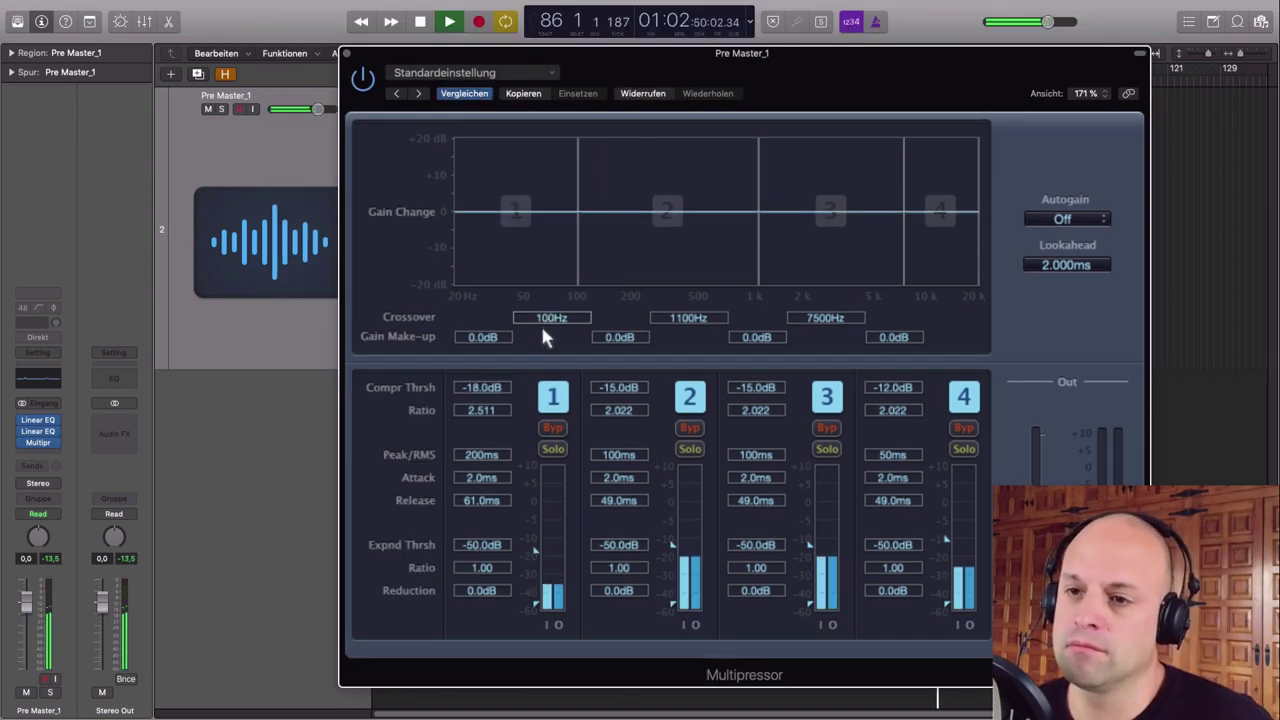
drag(729, 334, 694, 371)
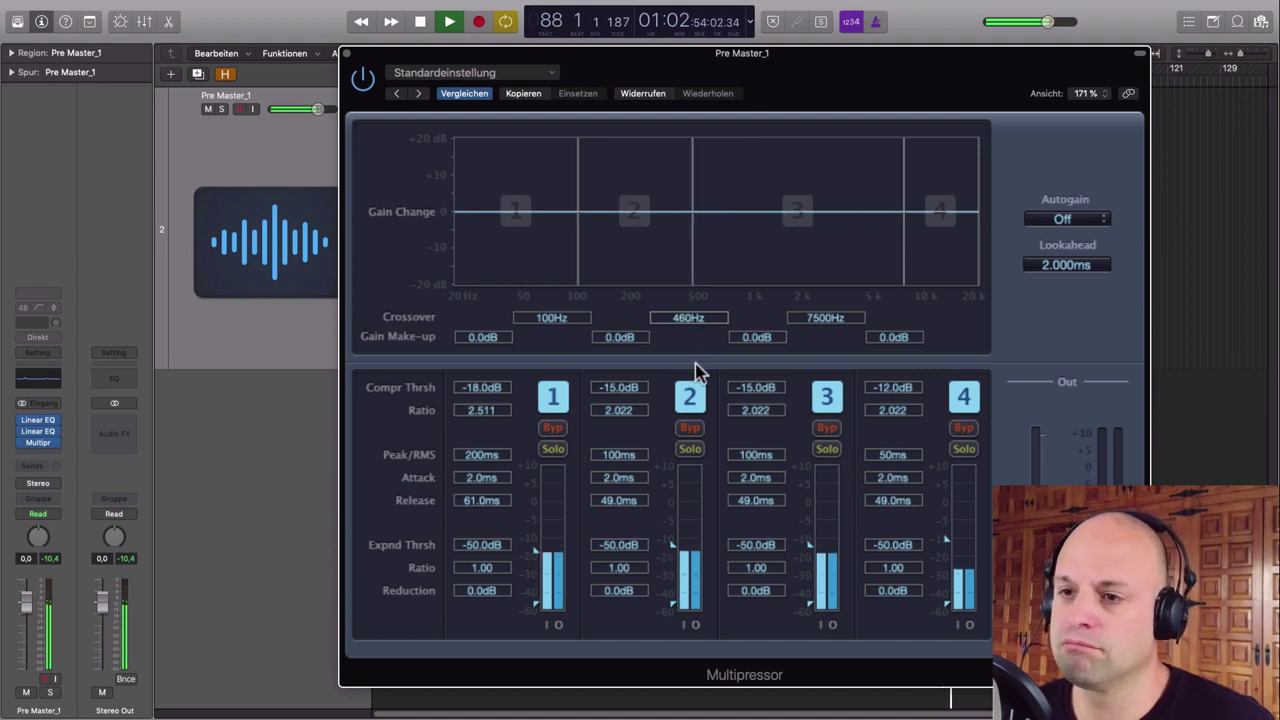
drag(825, 318, 824, 329)
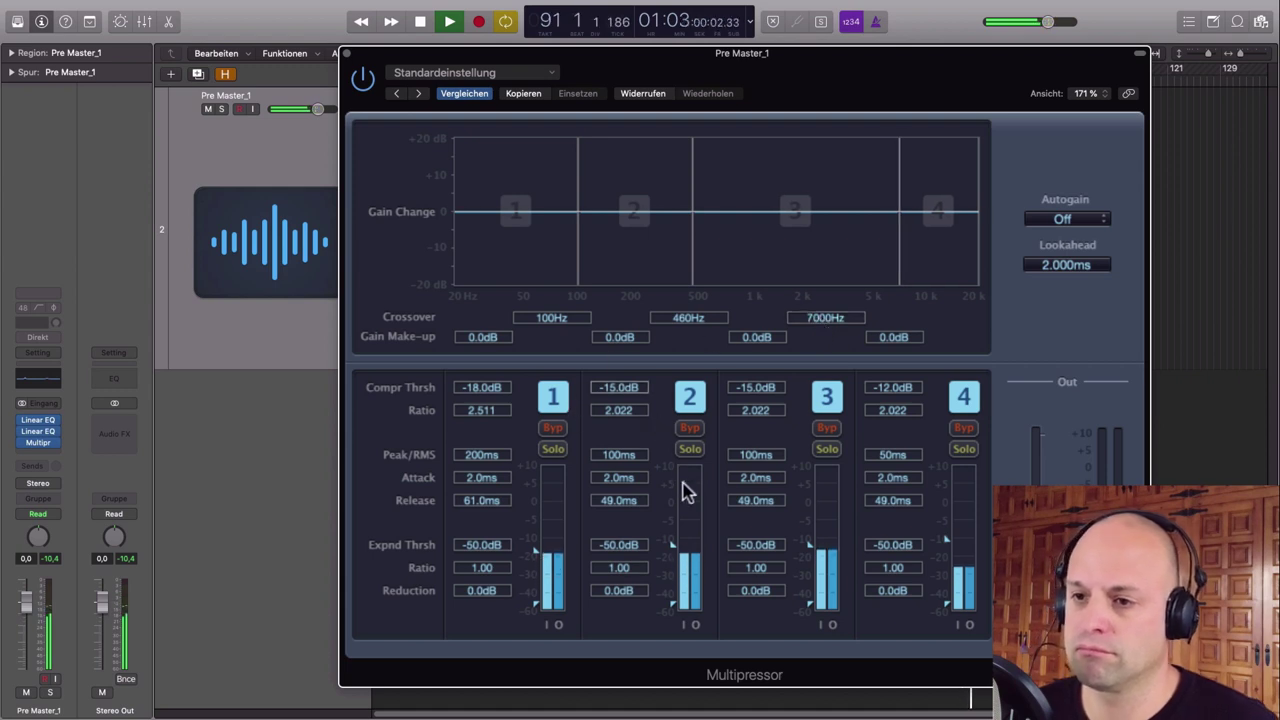
Step: Set the compressor thresholds to -24.5 dB on band 1, -28.0 dB on band 2 and -17.5 dB on band 3, comparing with bypass
drag(674, 556, 676, 574)
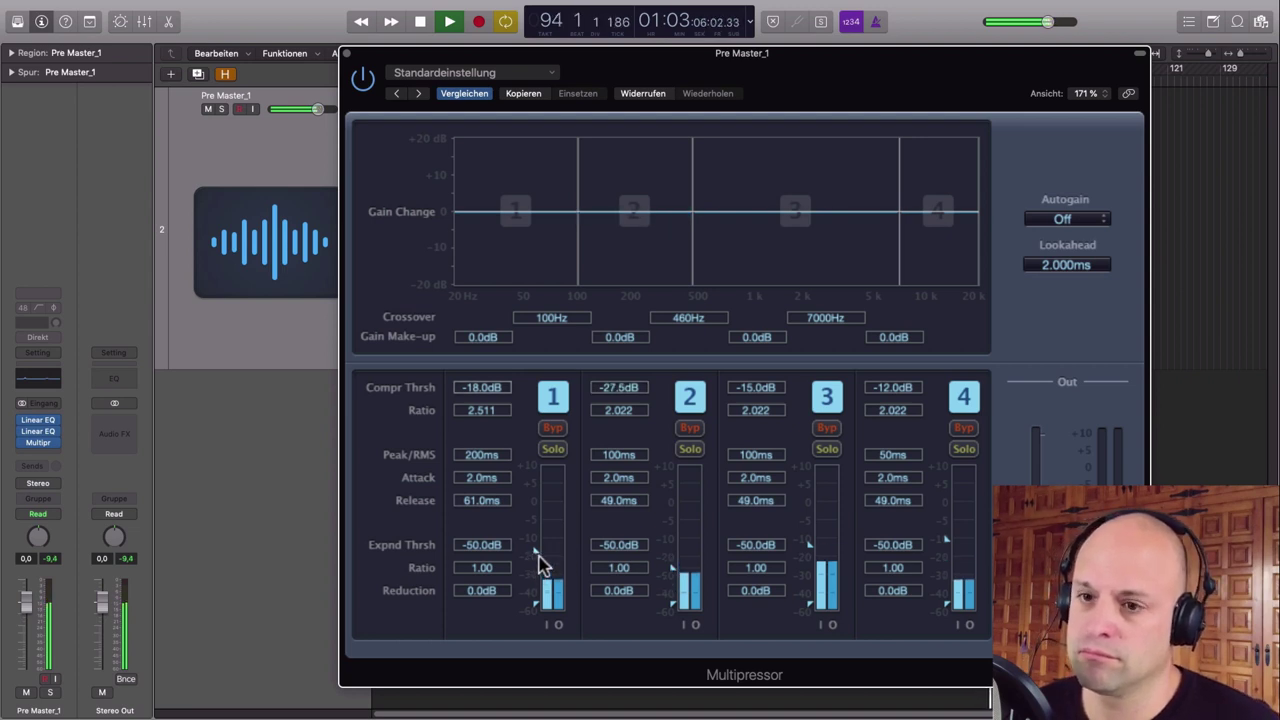
drag(541, 558, 540, 570)
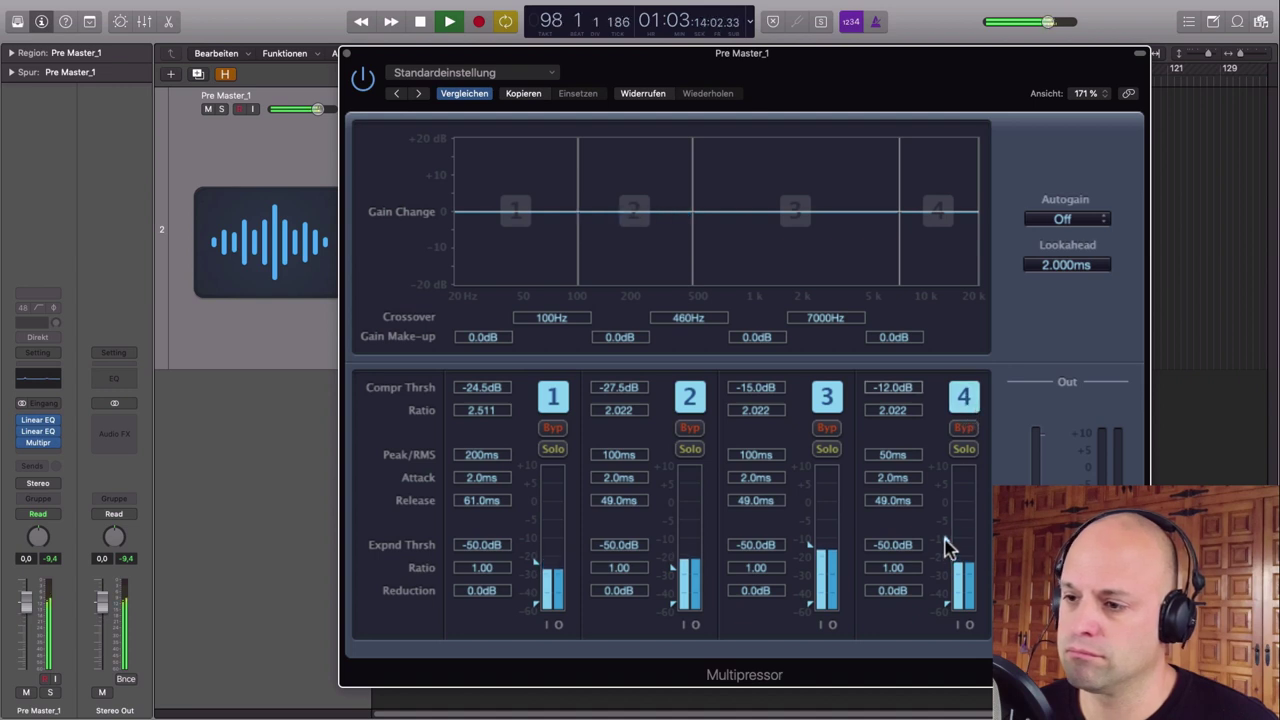
drag(812, 543, 815, 565)
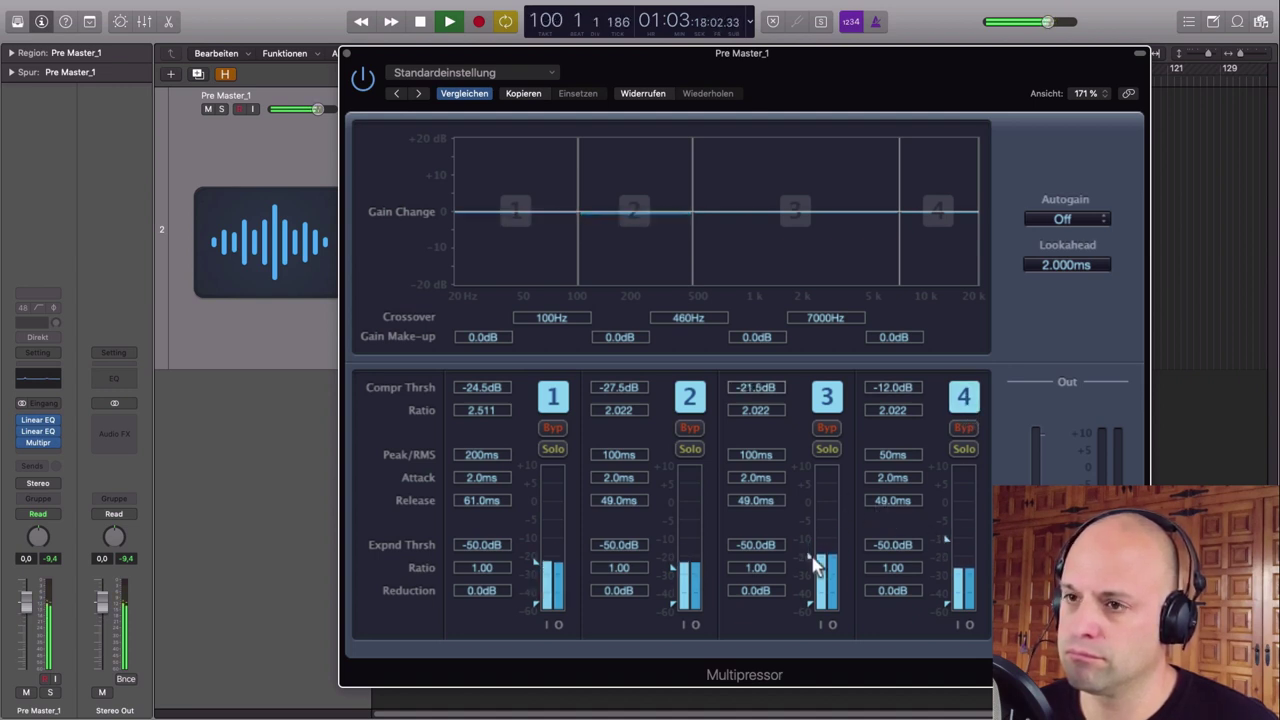
drag(815, 565, 820, 560)
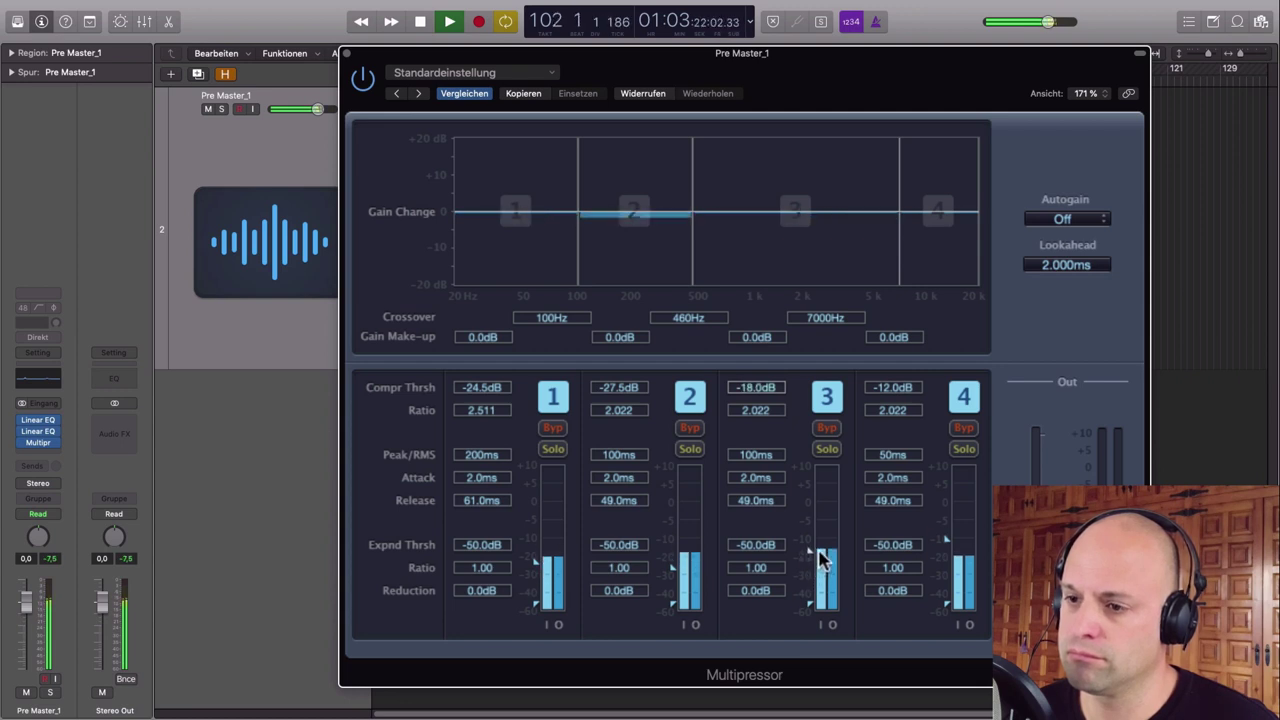
mouse_move(682, 566)
mouse_down()
mouse_move(672, 592)
mouse_move(683, 570)
mouse_move(669, 565)
mouse_up()
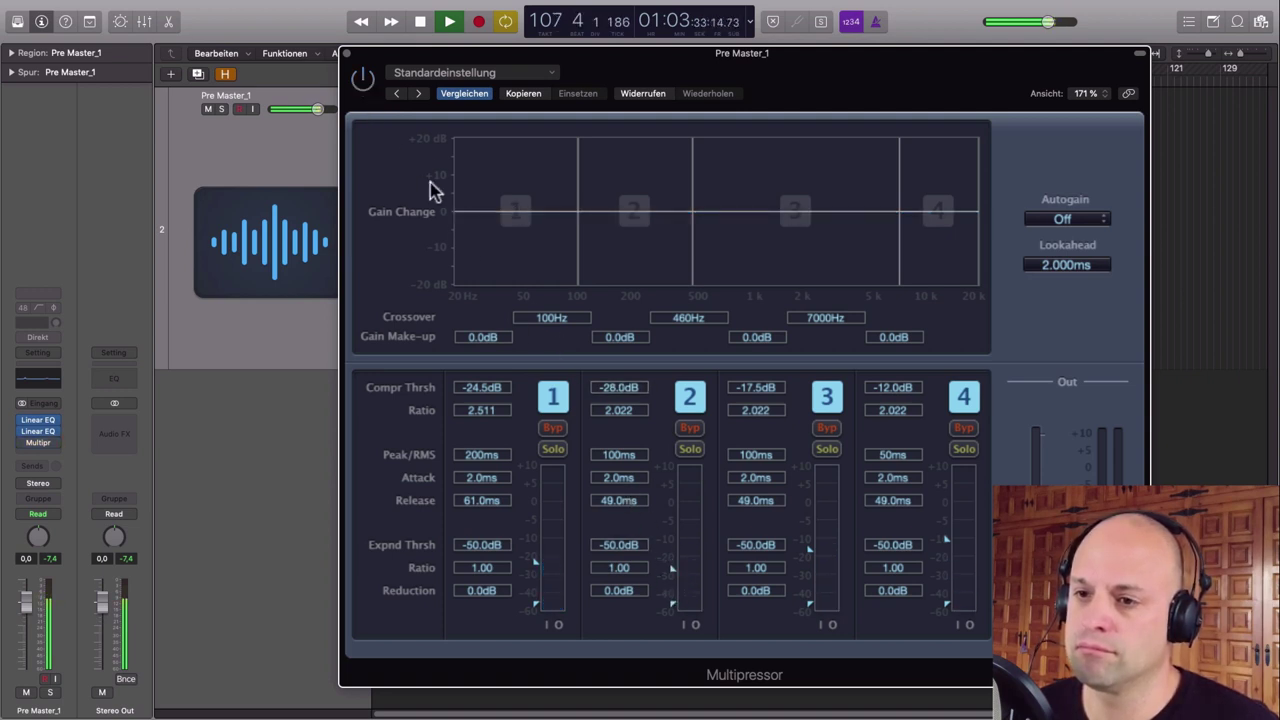
click(363, 82)
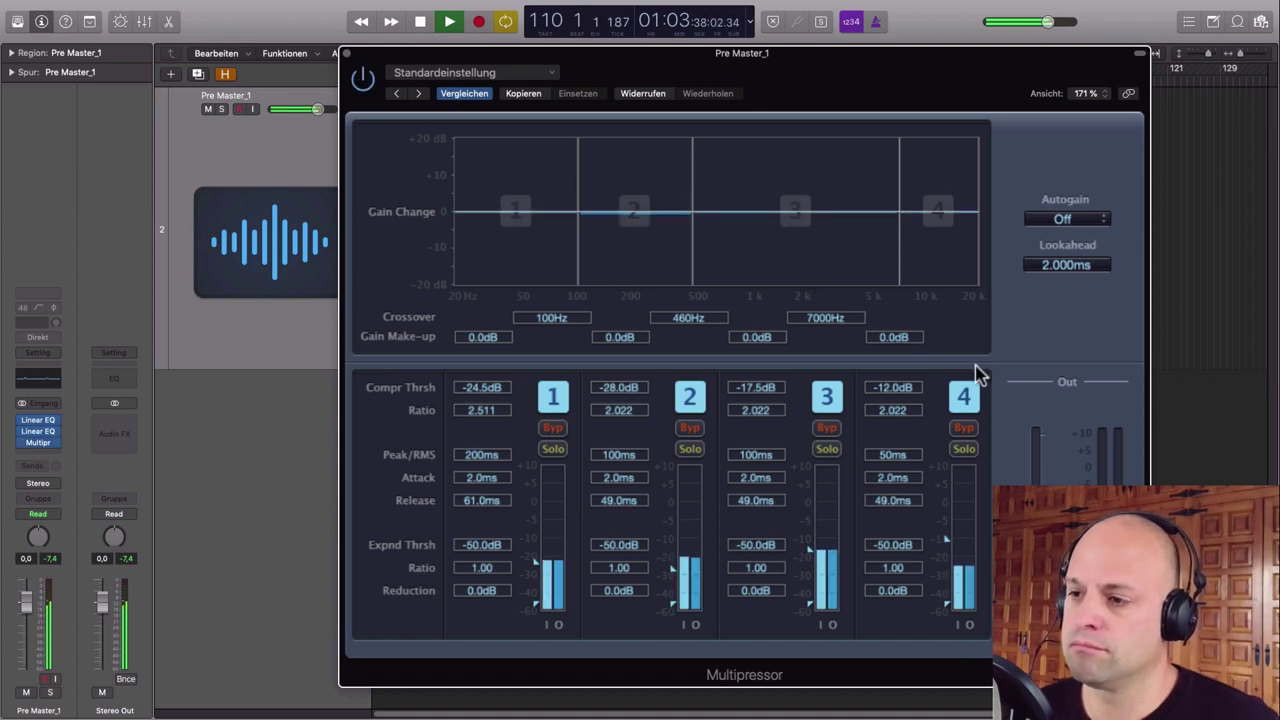
key(space)
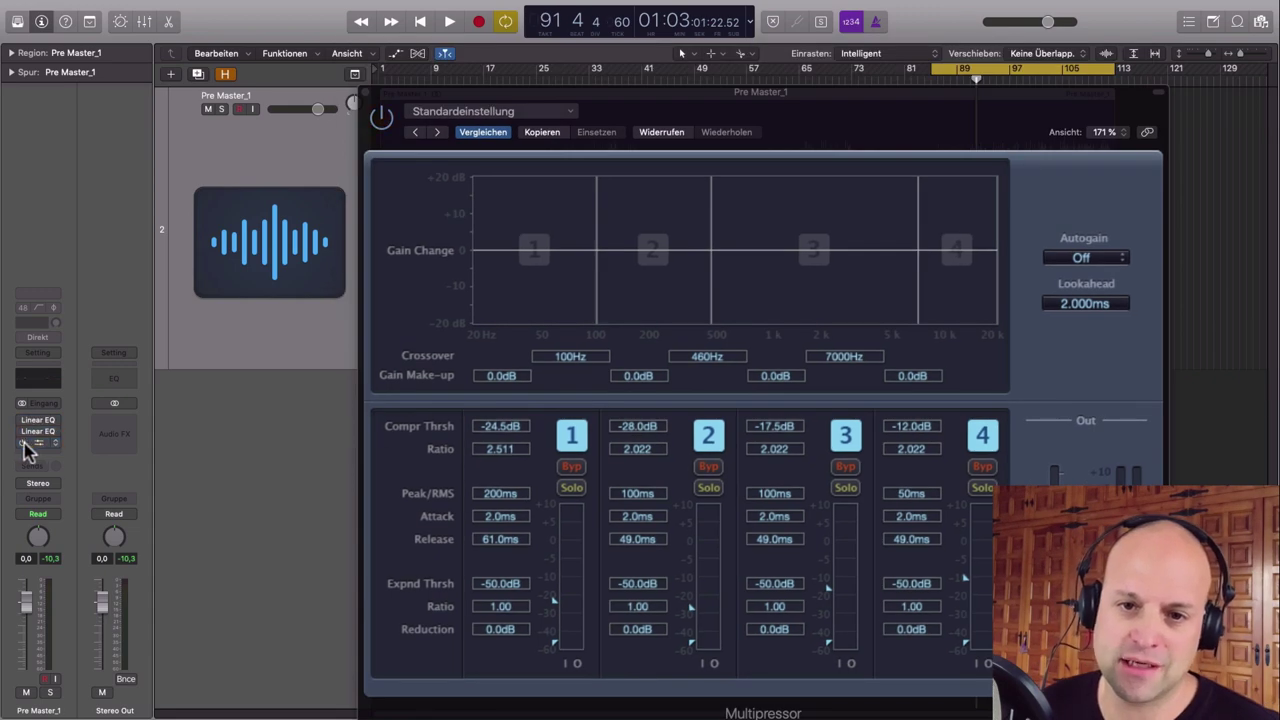
Step: Play from about bar 93 and re-enable the first Linear Phase EQ, the second one and the Multipressor one after another
click(993, 78)
key(space)
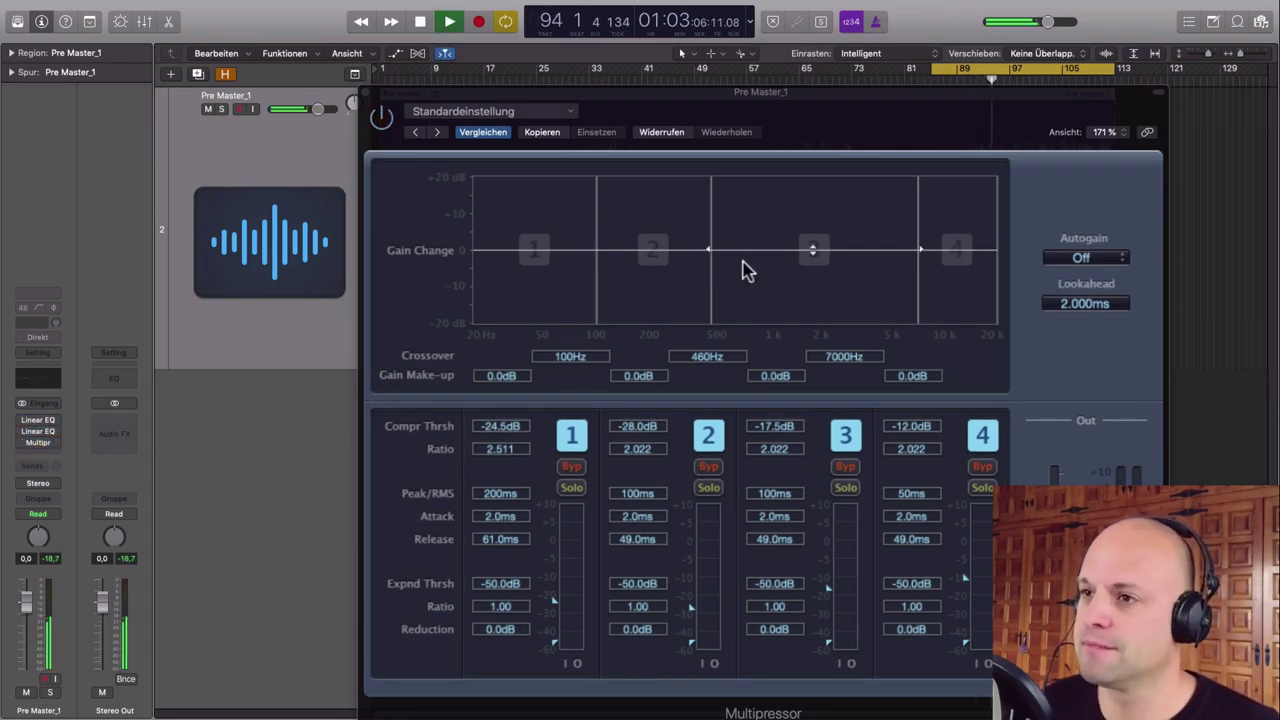
click(23, 422)
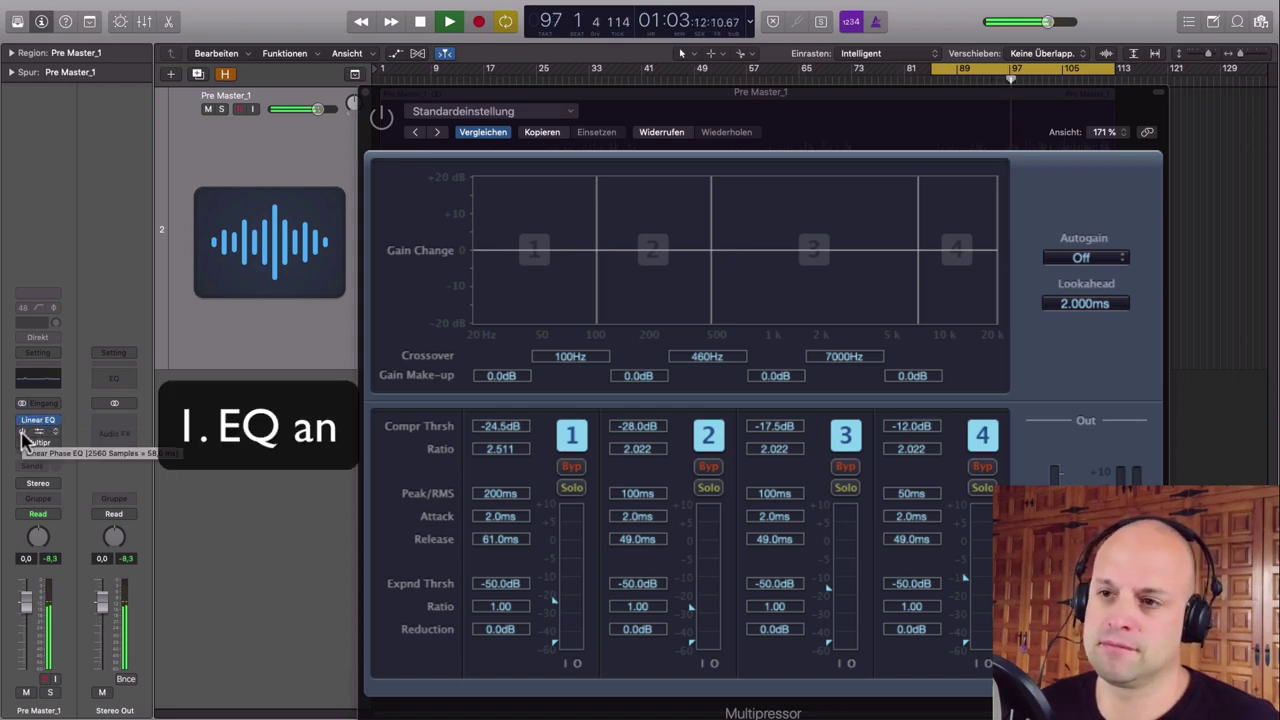
click(22, 432)
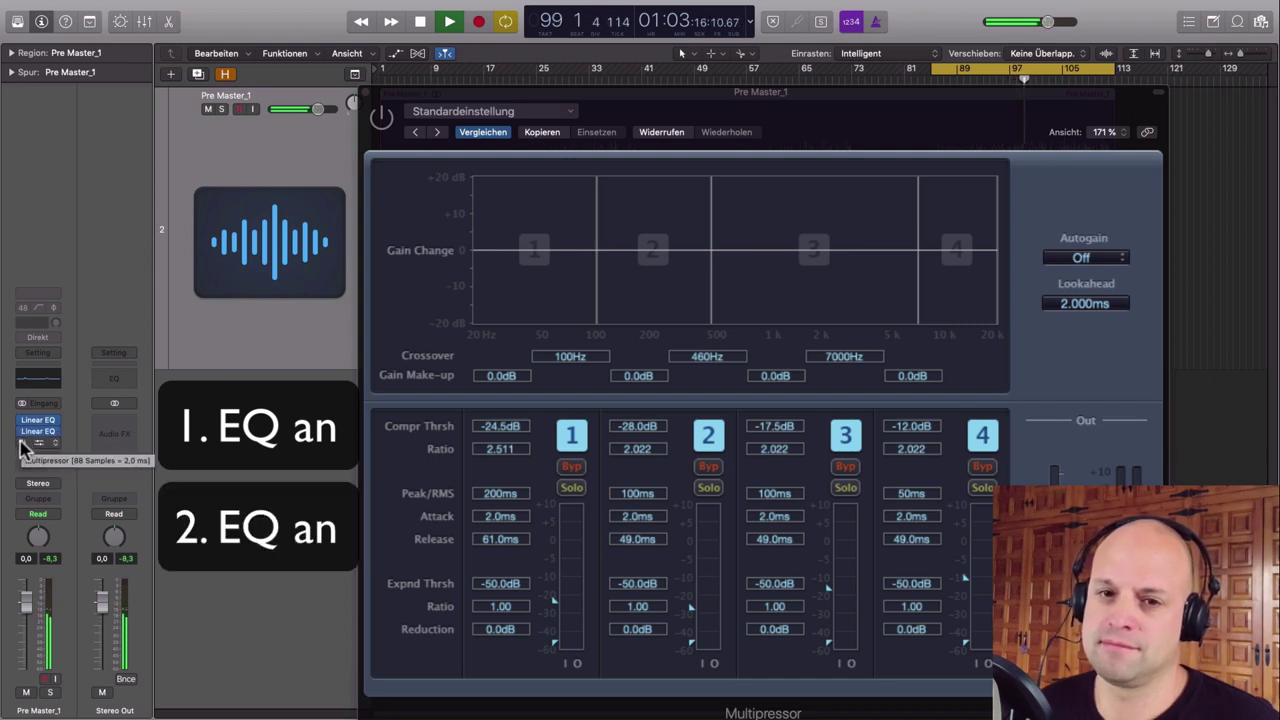
click(22, 443)
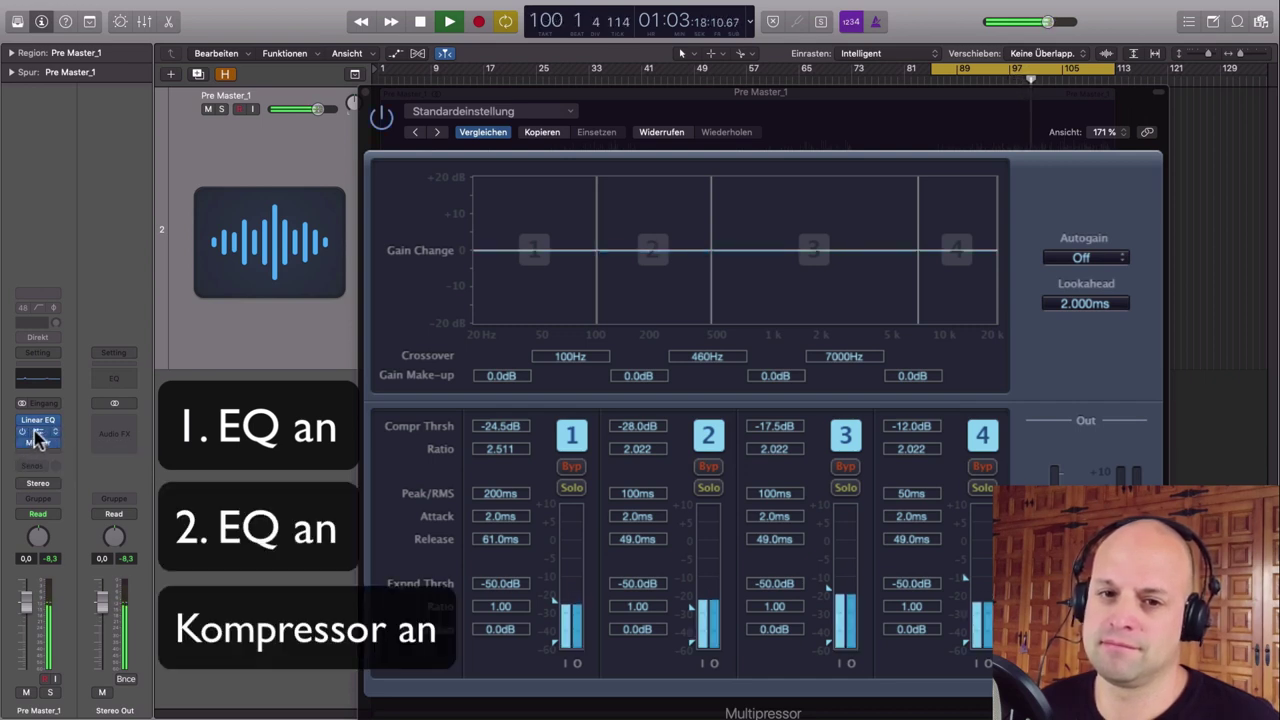
Step: Reduce the high-shelf boost of the second Linear Phase EQ to 3.7 dB and close its window
click(40, 431)
drag(1146, 338, 1137, 354)
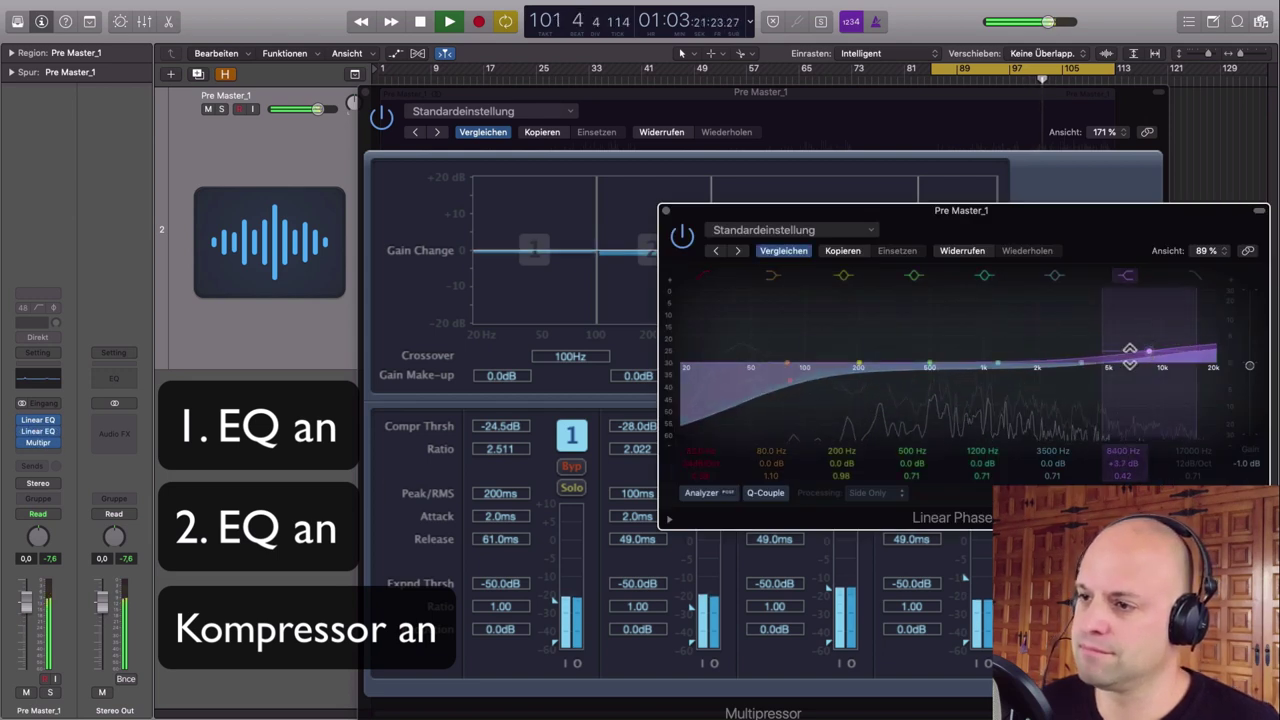
click(666, 211)
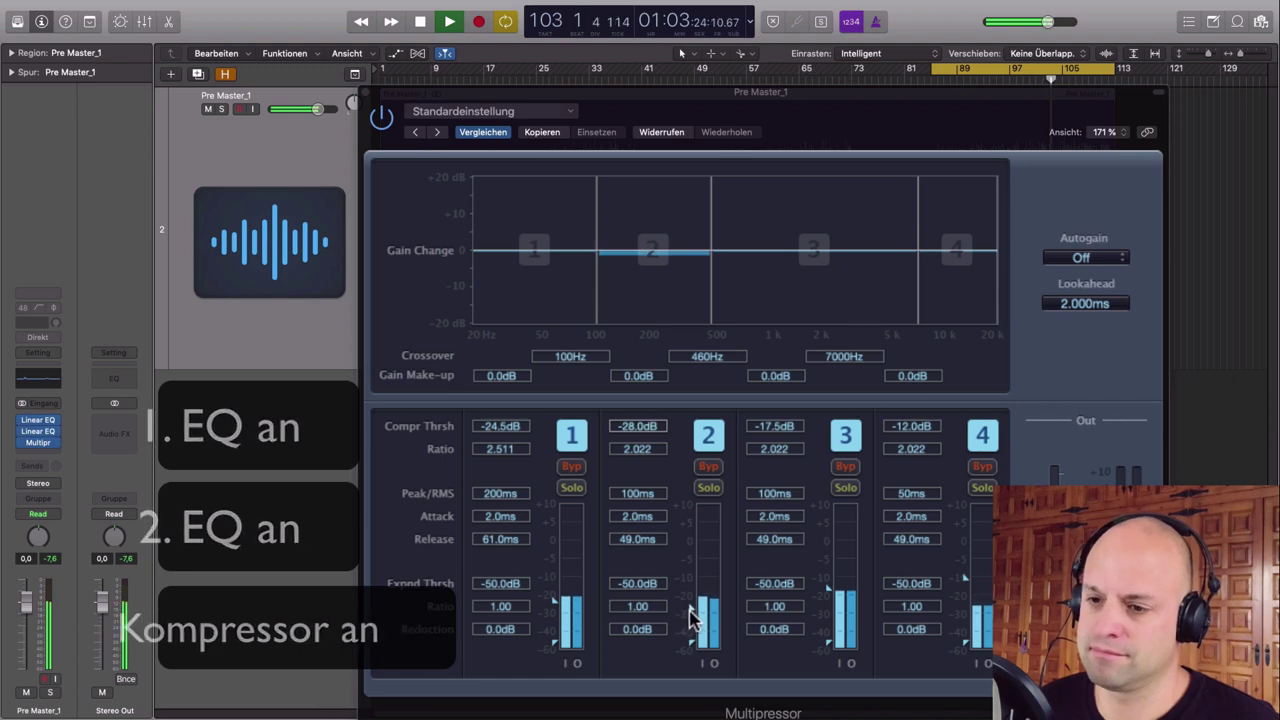
Step: Raise the Multipressor's compressor thresholds to -22.5 dB on band 1 and -26.0 dB on band 2, stop playback and close it
drag(691, 609, 691, 607)
drag(558, 605, 558, 601)
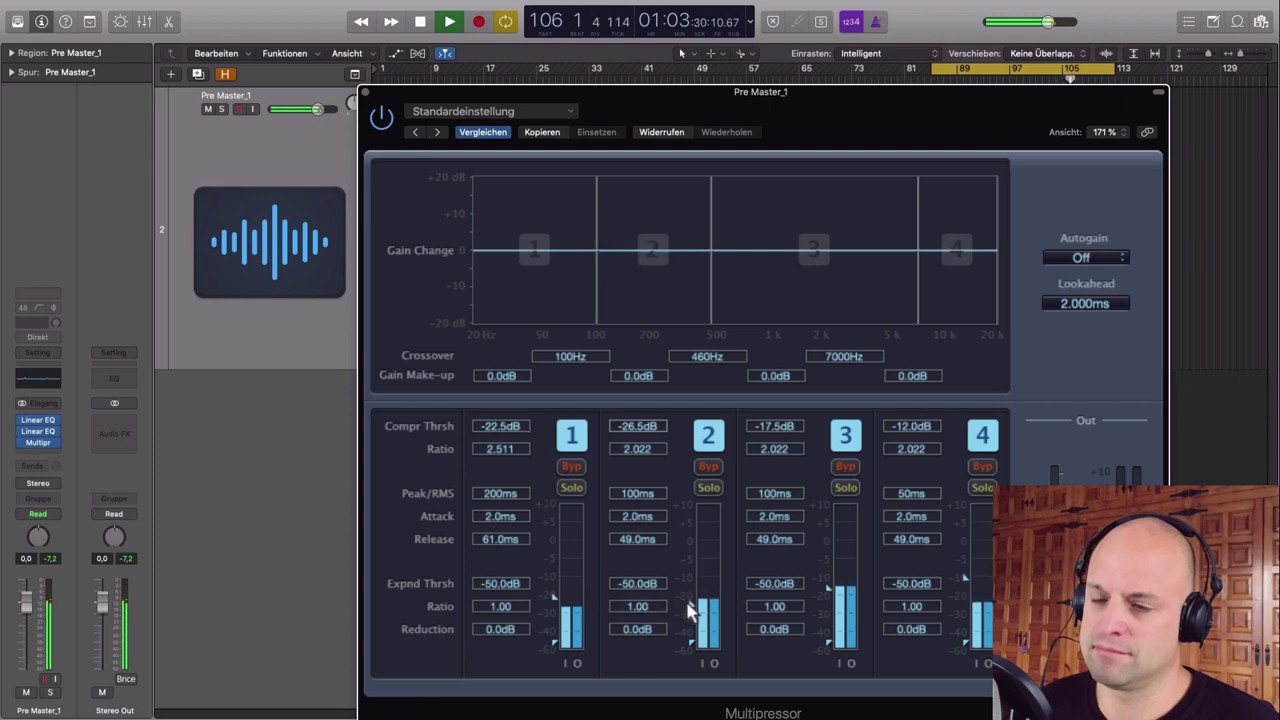
drag(690, 604, 690, 609)
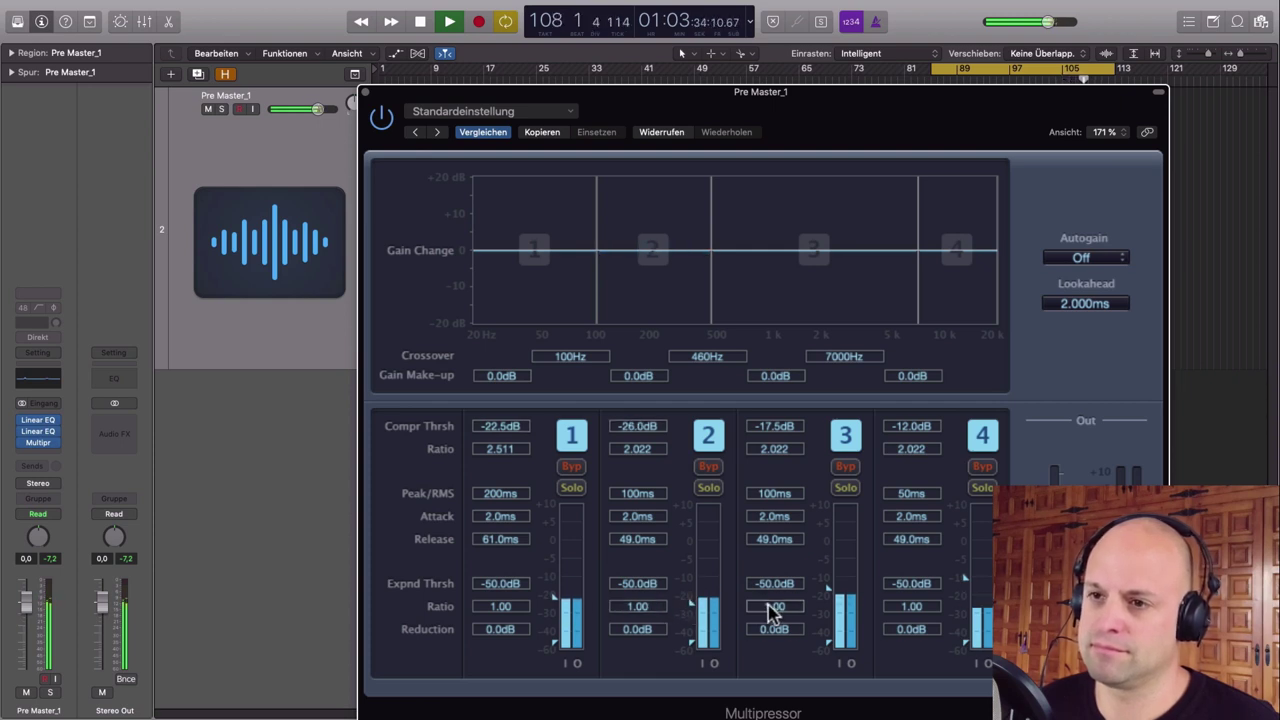
key(space)
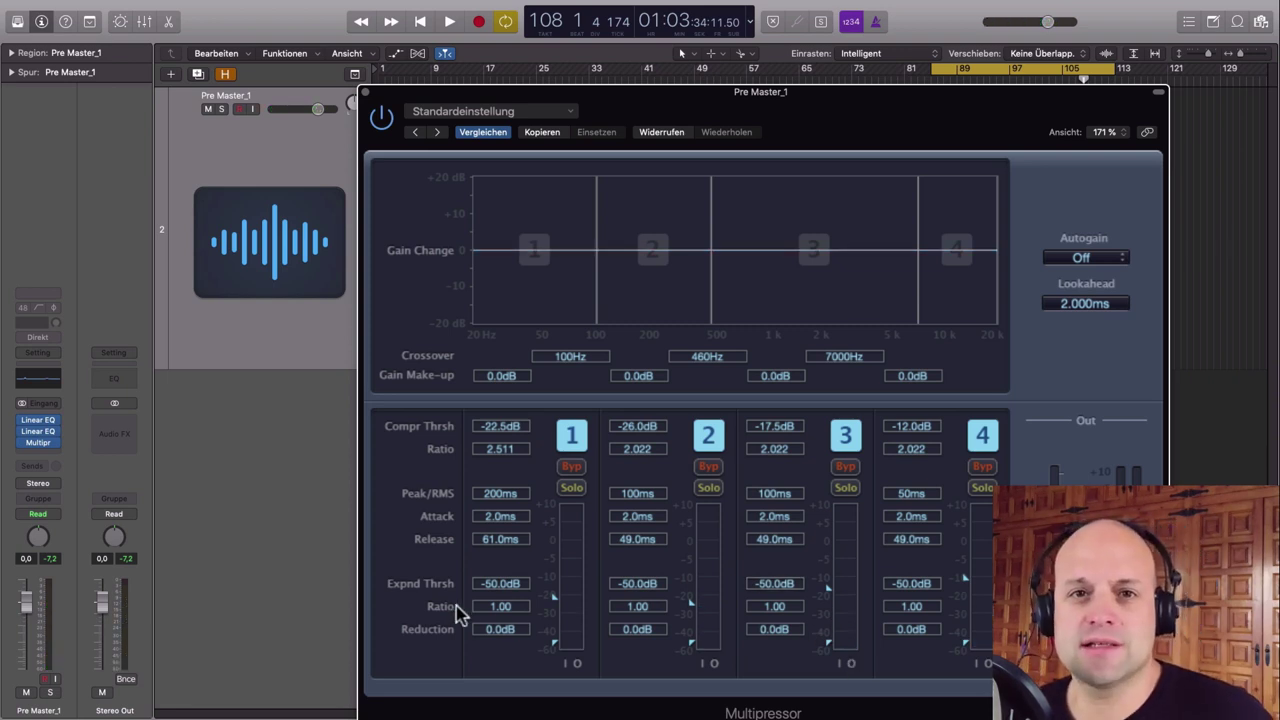
click(369, 94)
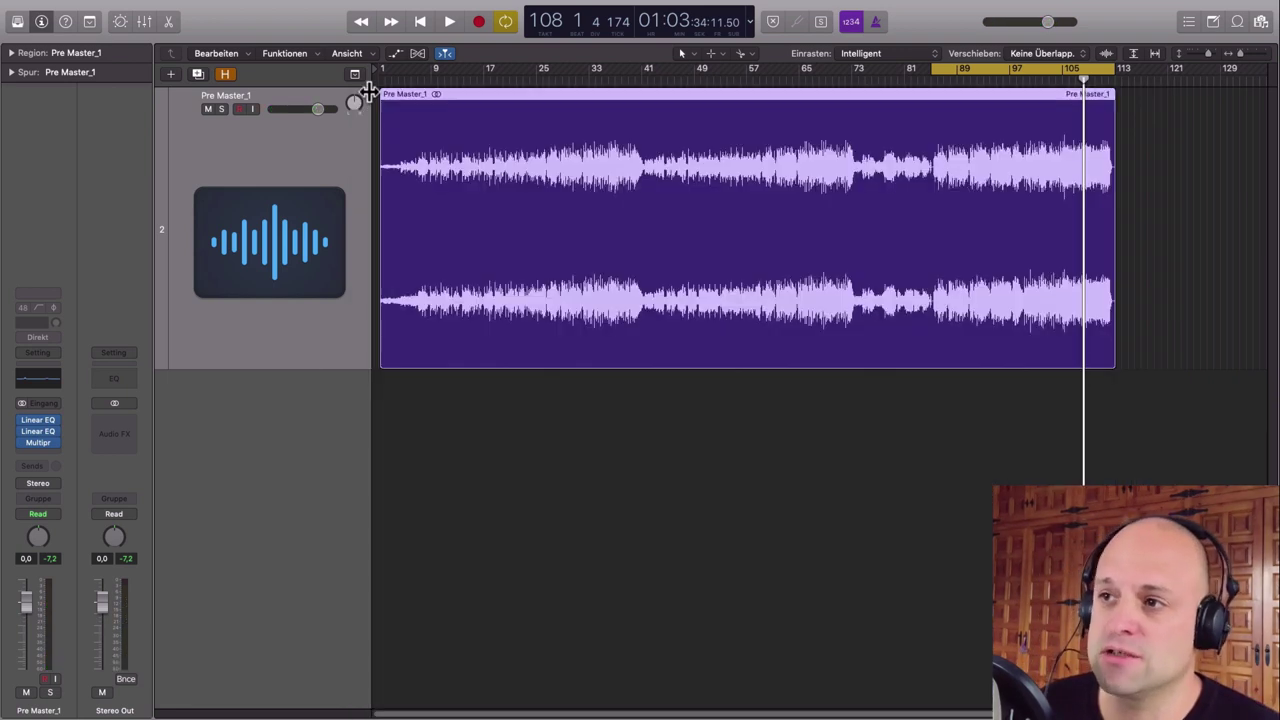
Step: Insert an Adaptive Limiter below the Multipressor on the Pre Master_1 channel
click(57, 453)
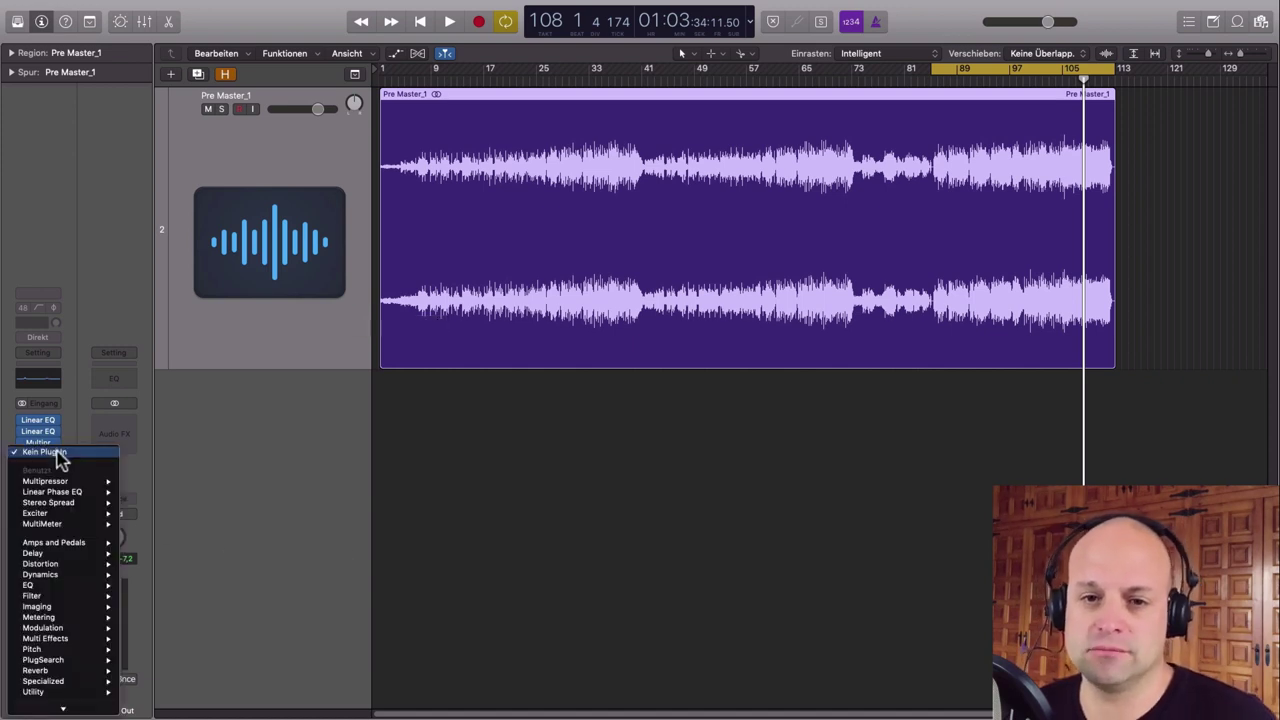
mouse_move(84, 575)
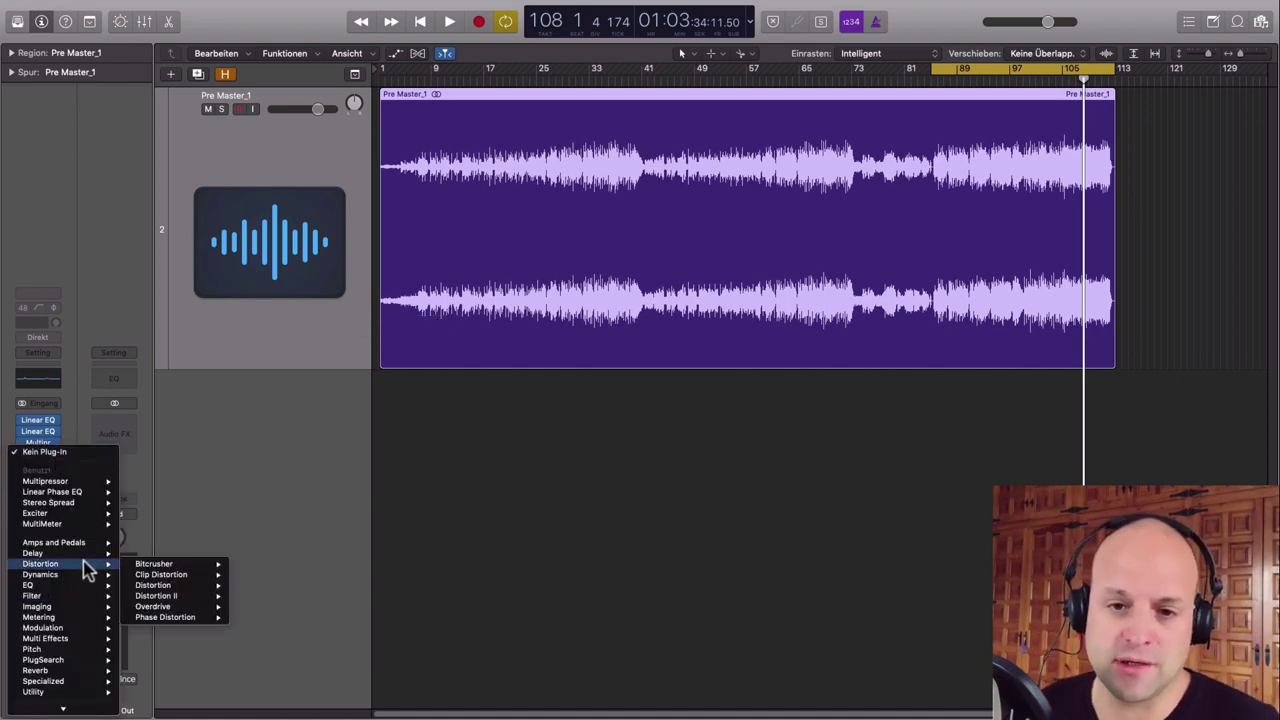
mouse_move(222, 574)
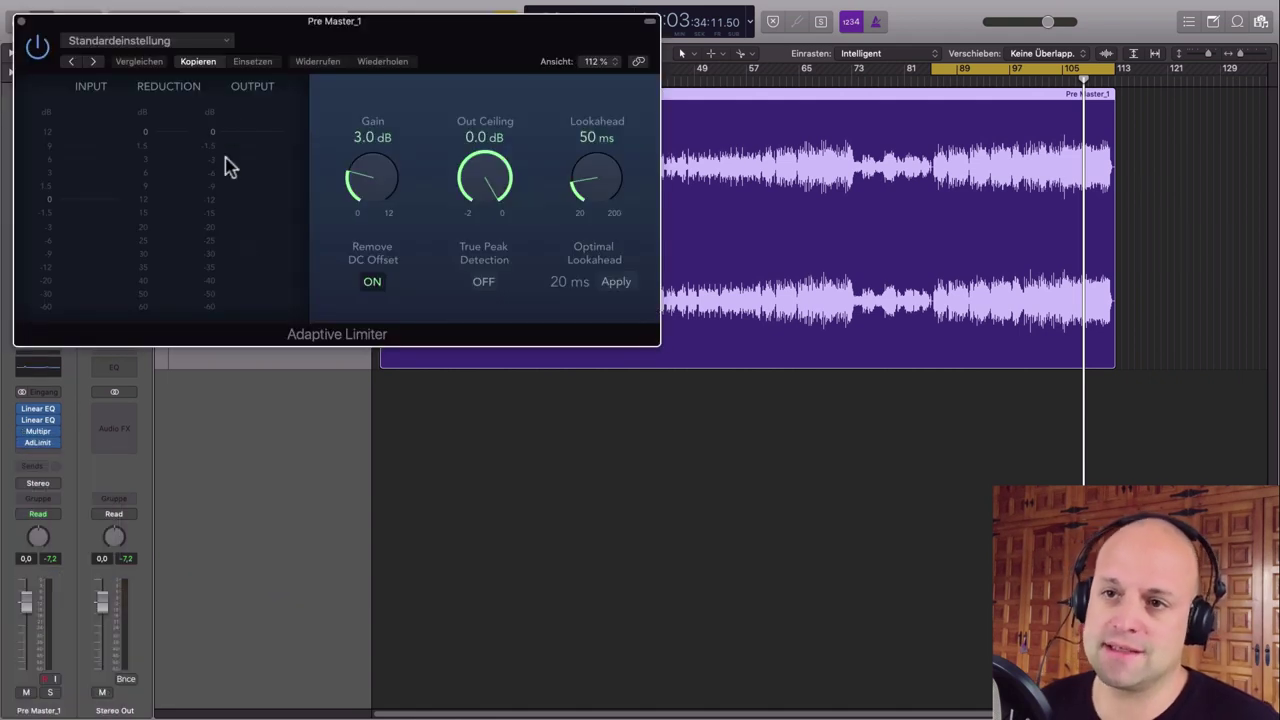
Step: Set the Adaptive Limiter's out ceiling to -0.3 dB and place its window mid-screen
drag(284, 46, 570, 243)
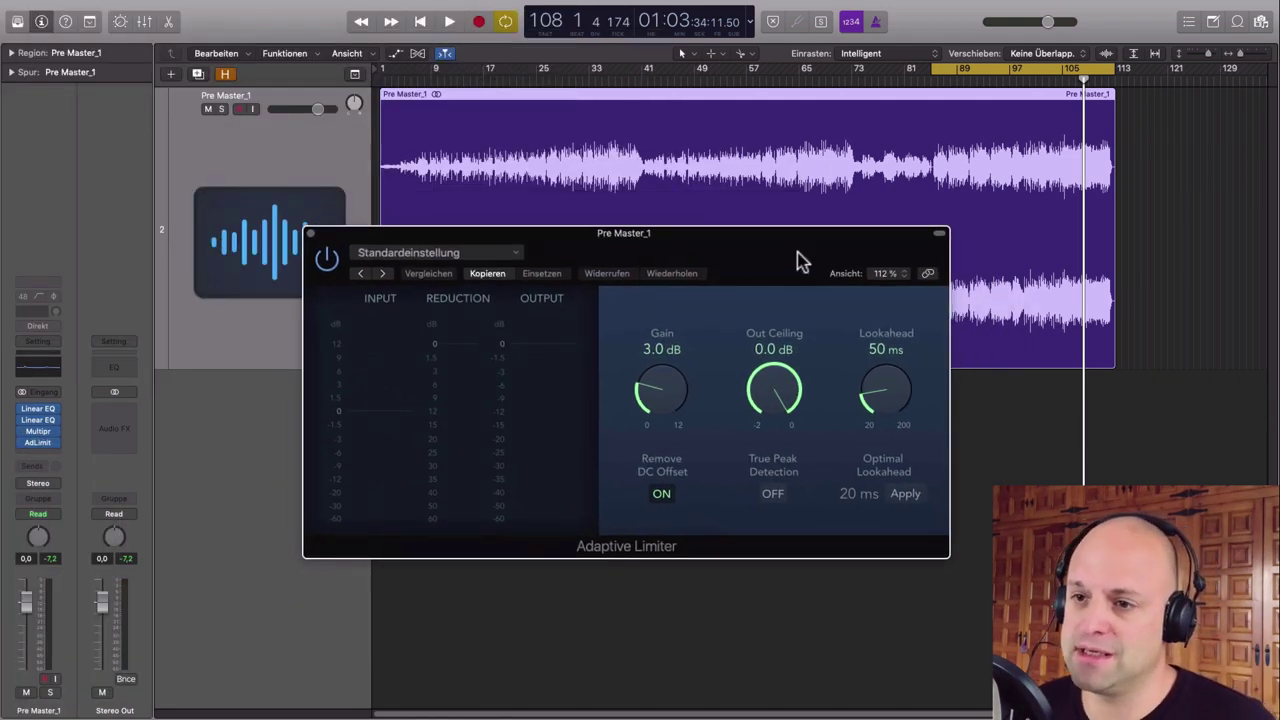
mouse_move(803, 260)
mouse_down()
mouse_move(766, 234)
mouse_move(794, 240)
mouse_up()
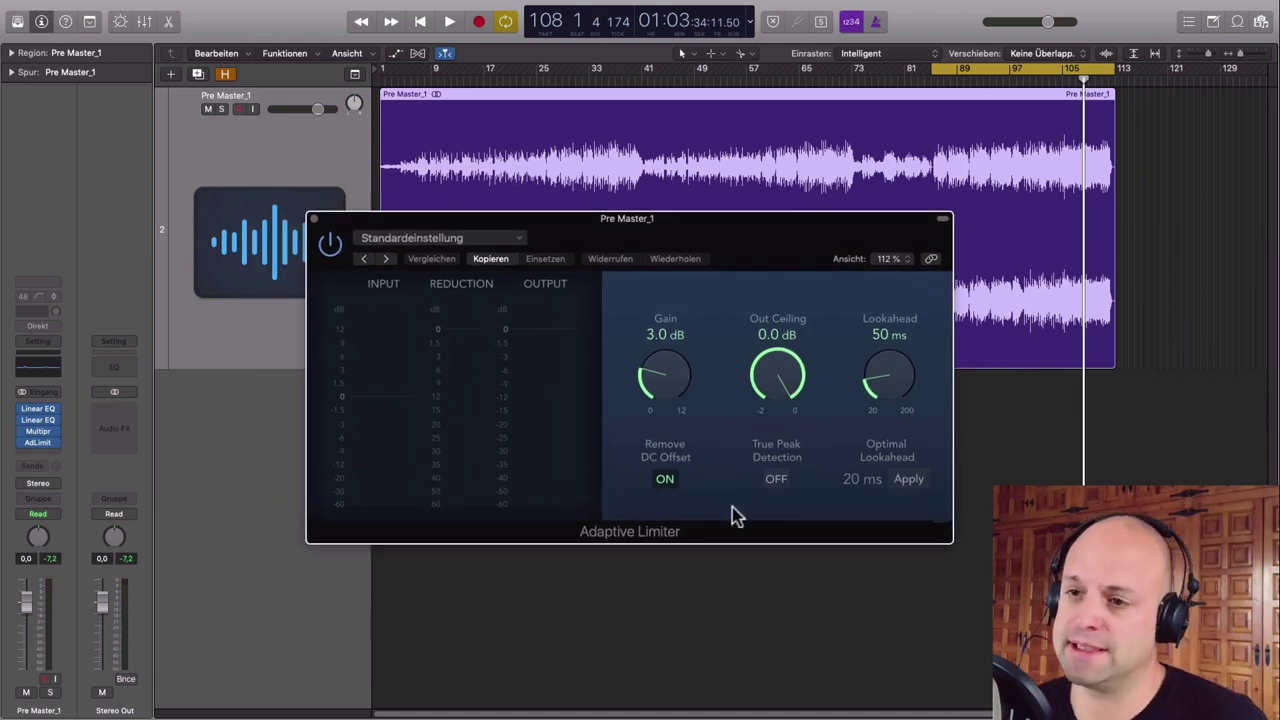
drag(773, 374, 775, 383)
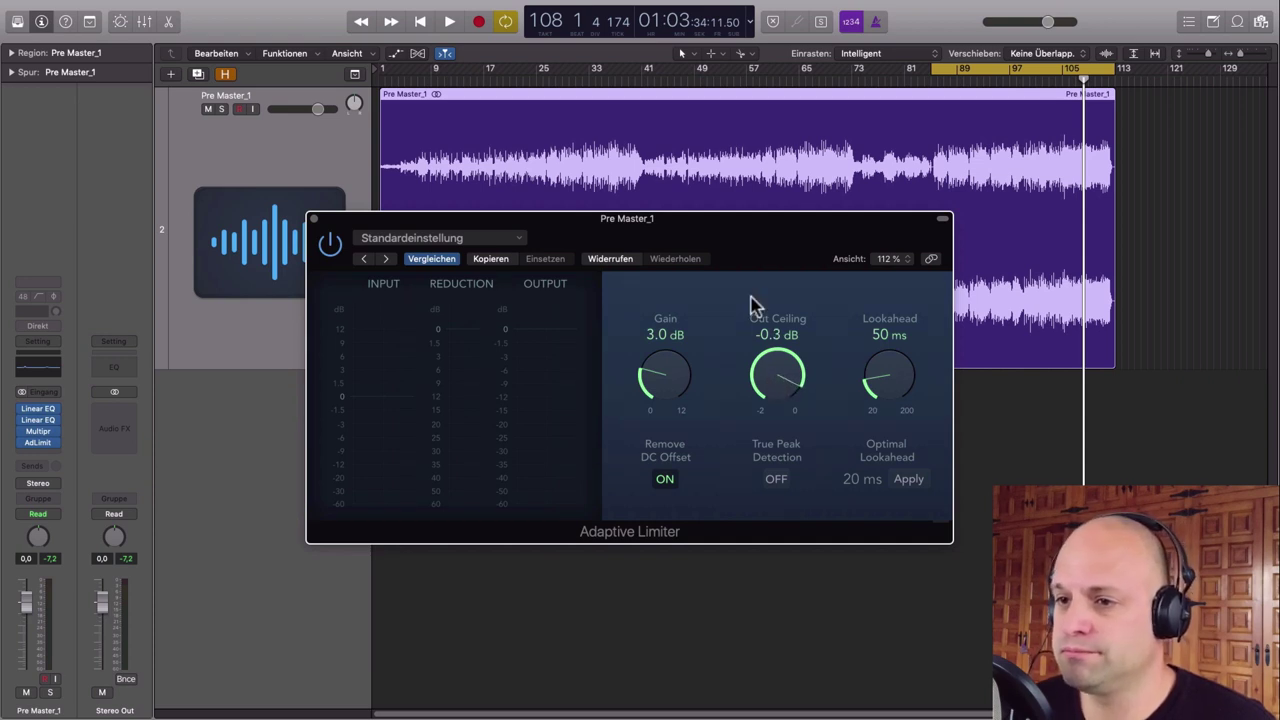
drag(749, 228, 763, 205)
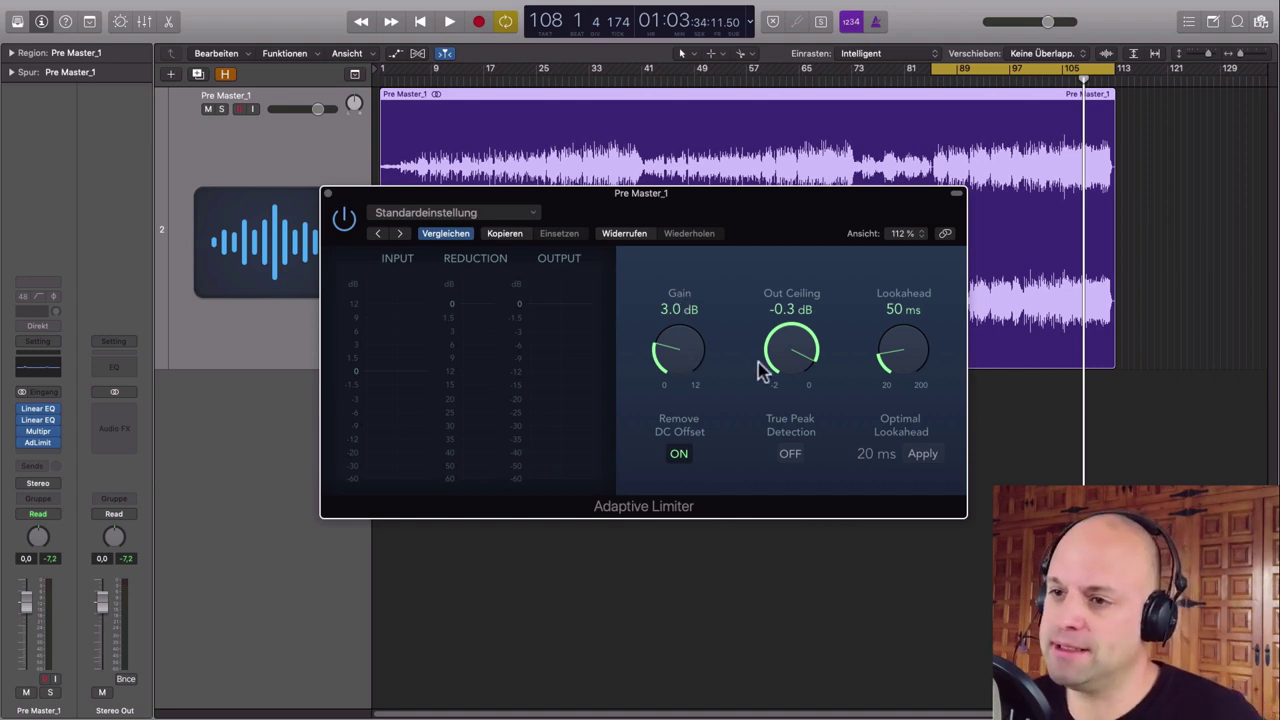
Step: Turn on the limiter's True Peak Detection and apply the optimal lookahead of 20 ms
click(790, 456)
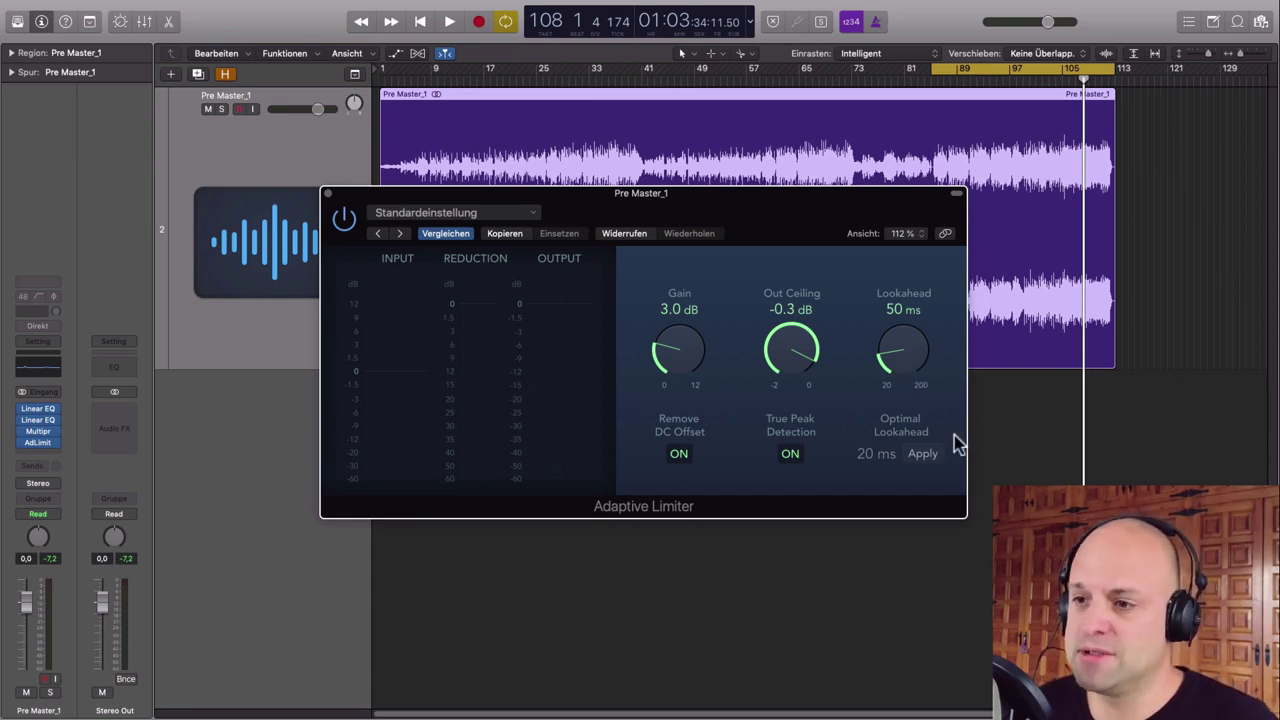
click(925, 455)
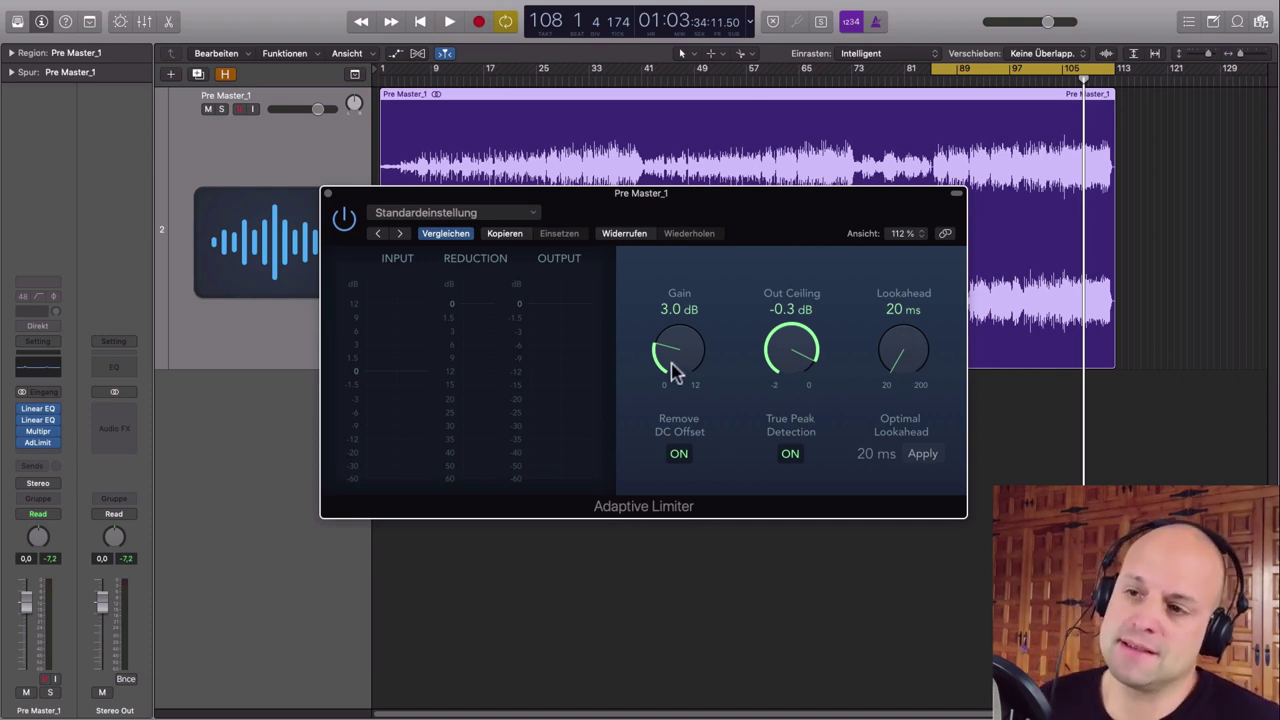
drag(816, 212, 808, 212)
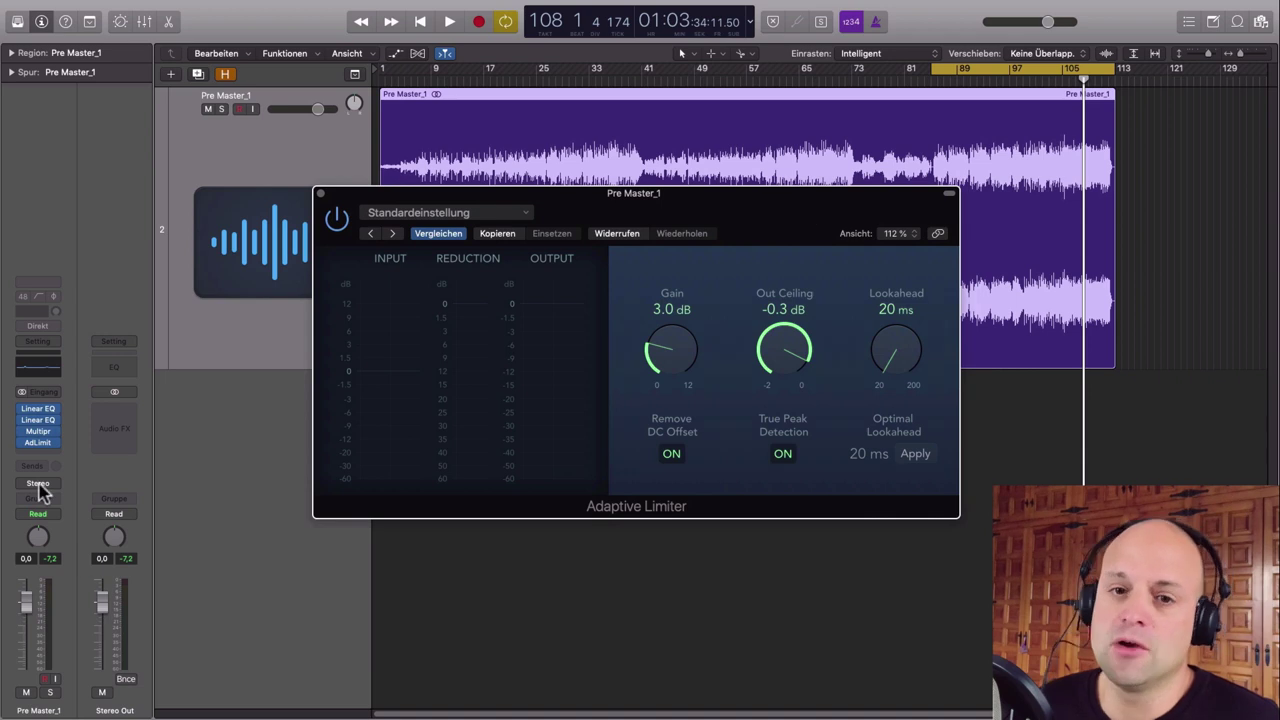
Step: Insert a Loudness Meter below the Adaptive Limiter on the Pre Master_1 channel and place its window beside the limiter
click(44, 454)
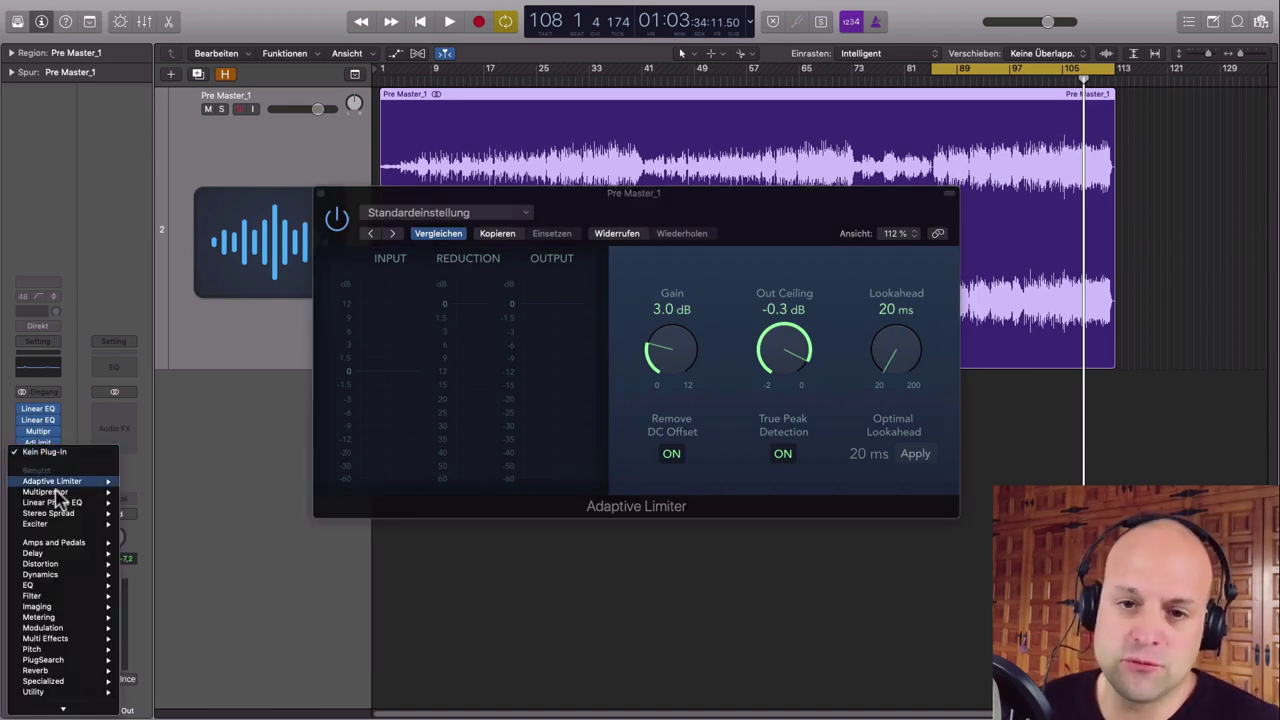
mouse_move(73, 672)
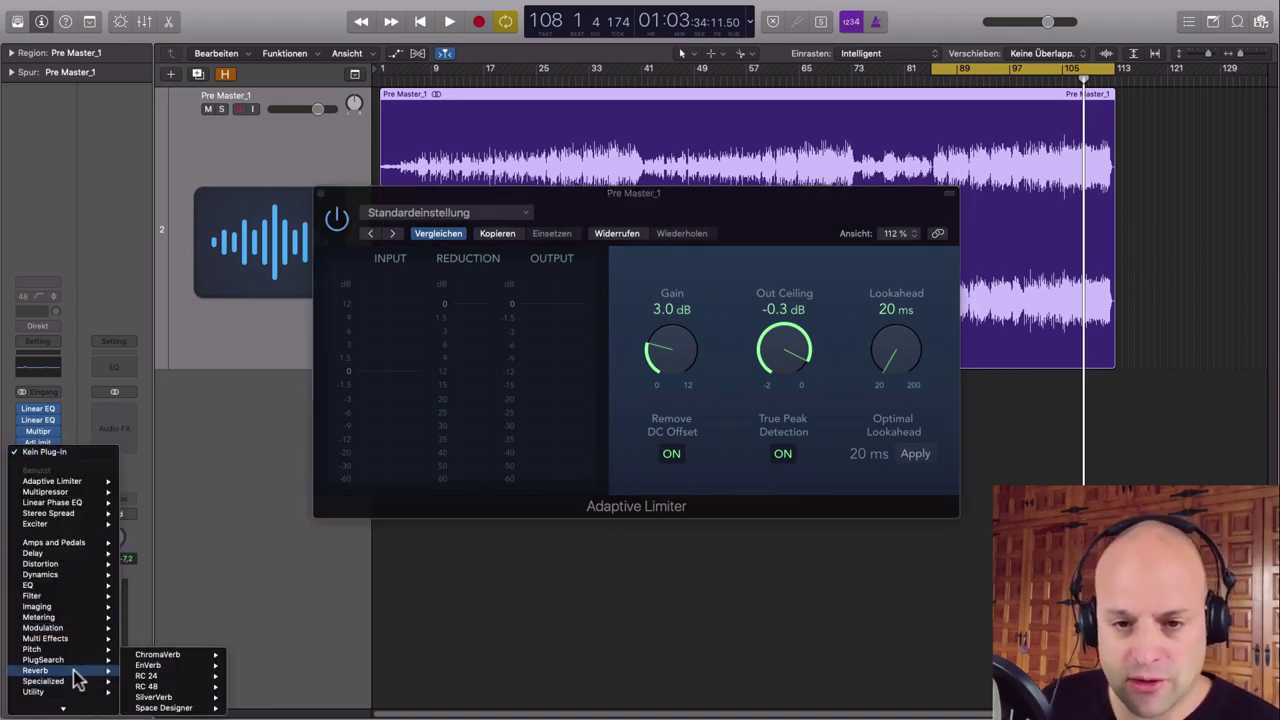
mouse_move(95, 618)
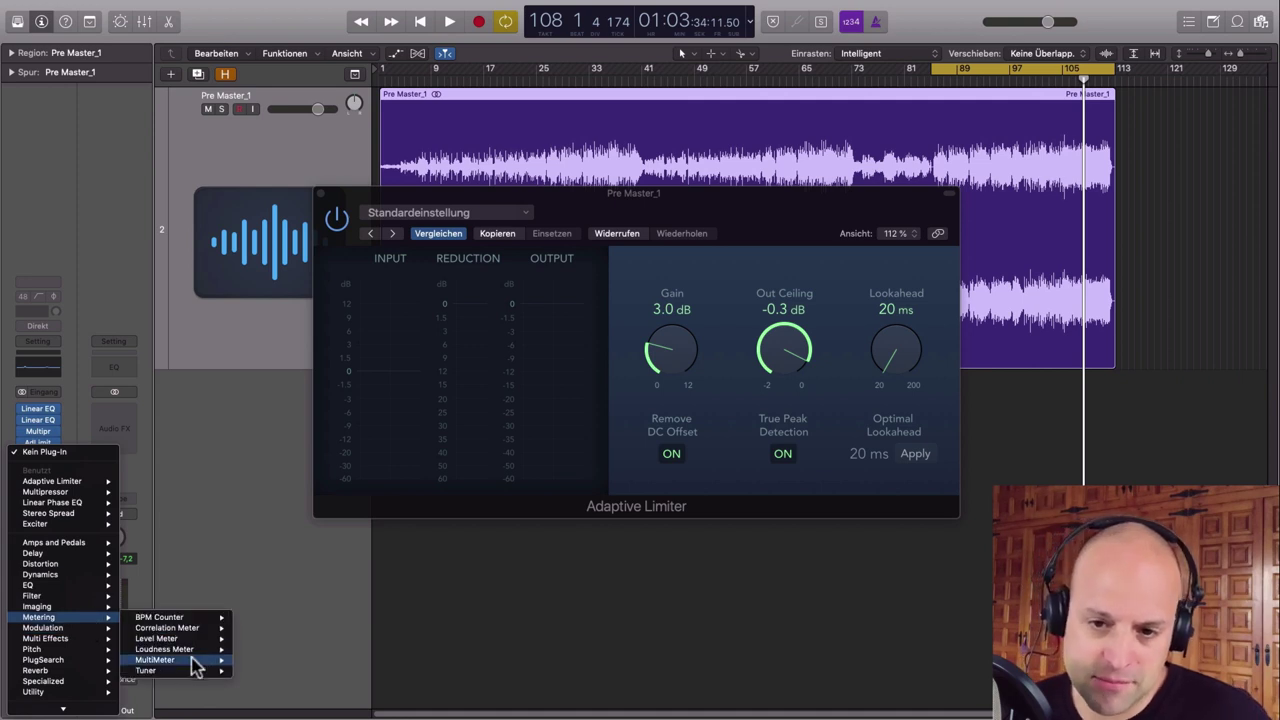
mouse_move(198, 652)
click(253, 650)
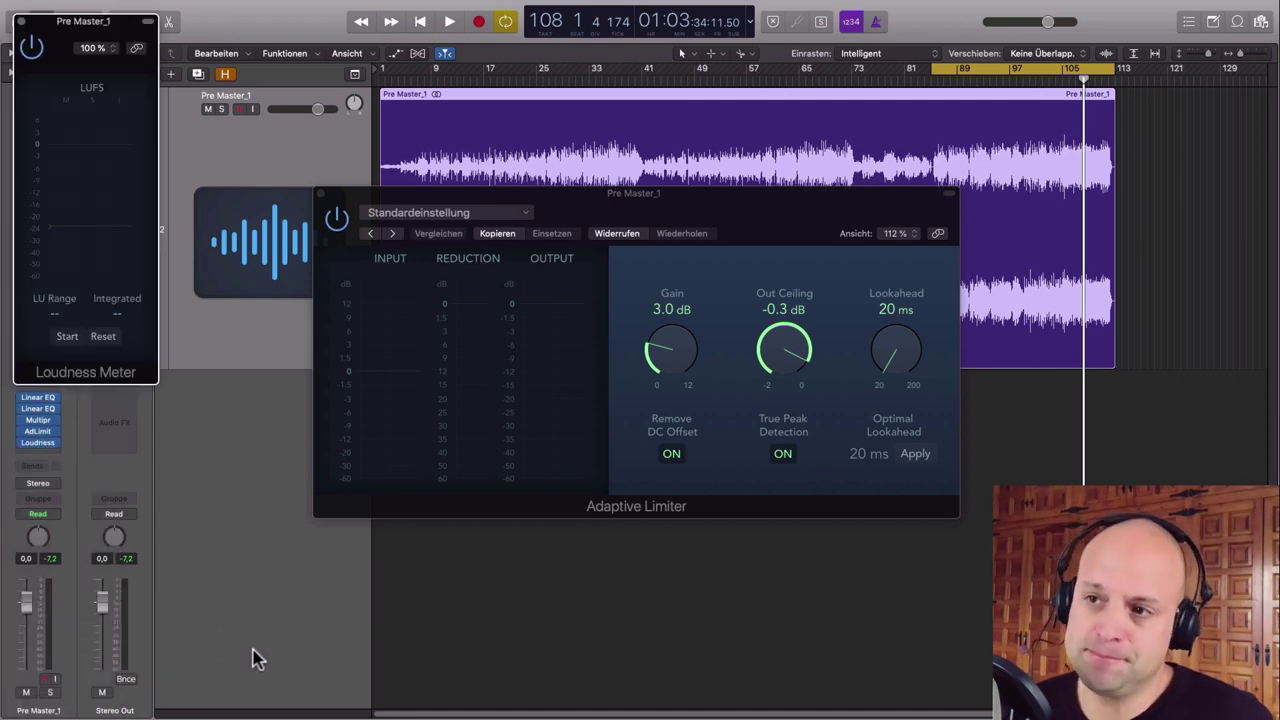
drag(82, 24, 1044, 193)
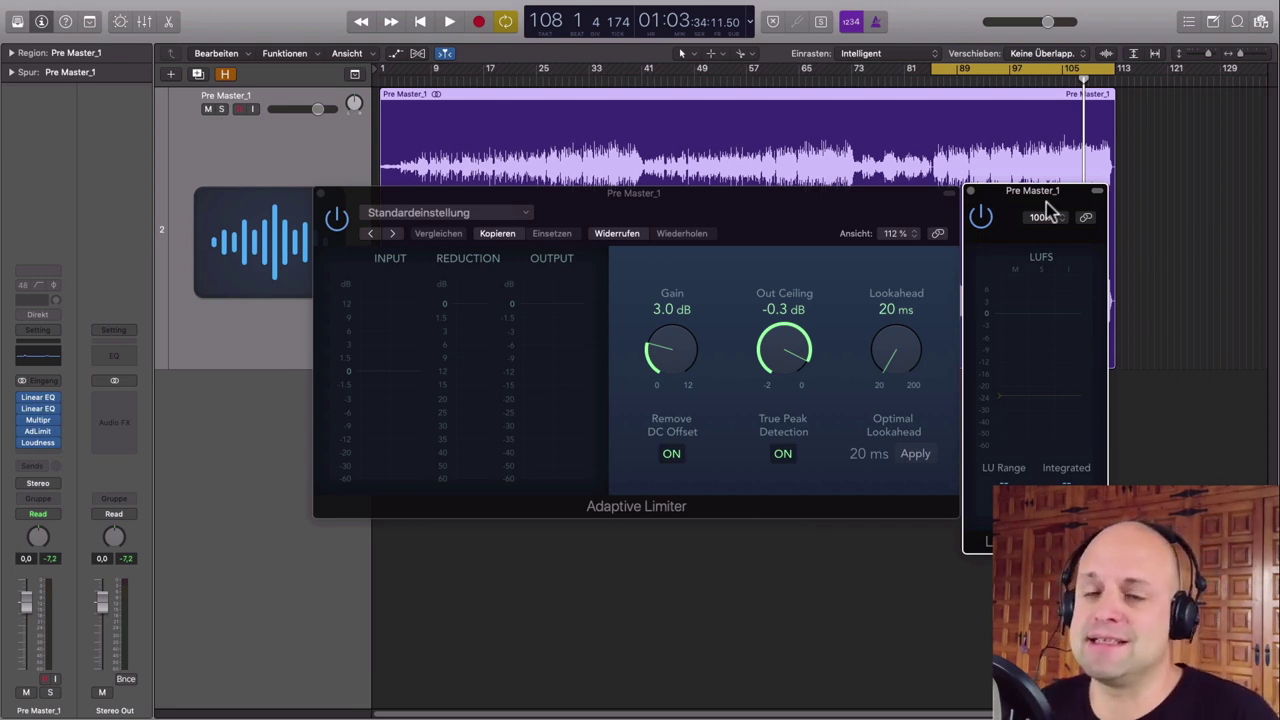
Step: Loop playback from about bar 100 and raise the Adaptive Limiter's gain to 9.4 dB
click(935, 70)
drag(935, 70, 1030, 70)
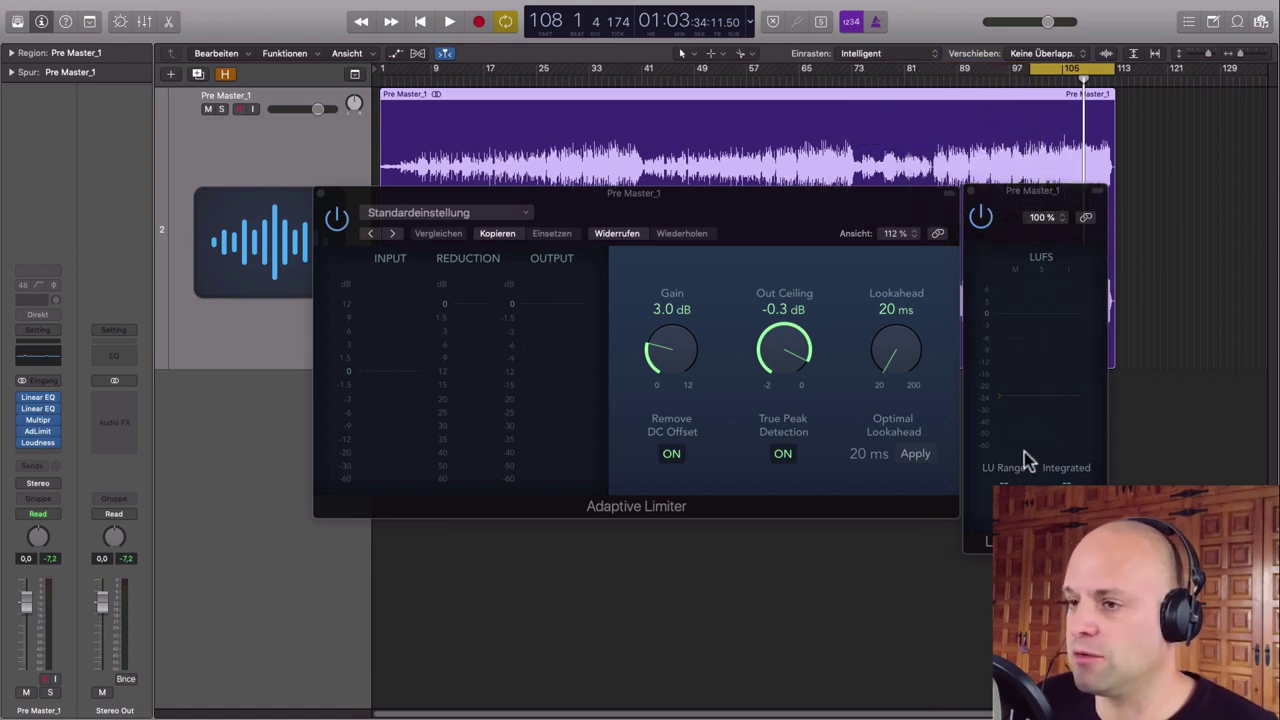
key(space)
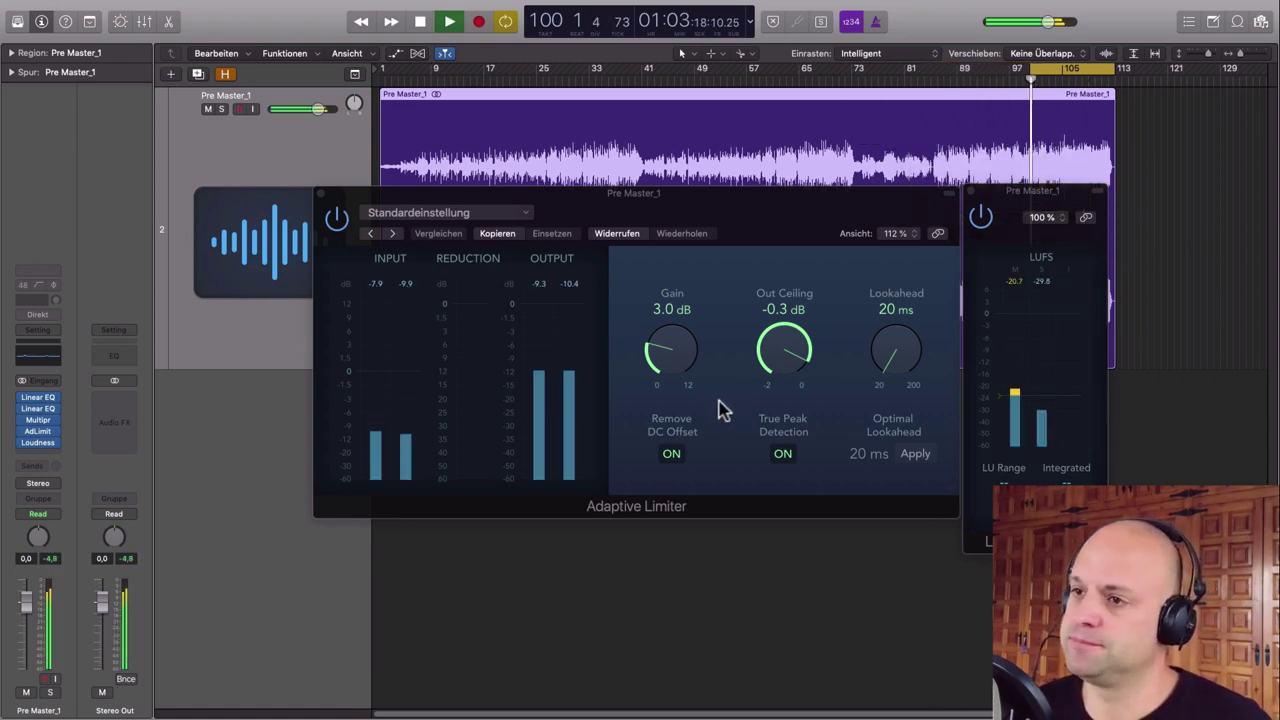
click(668, 360)
drag(666, 352, 651, 303)
mouse_move(662, 358)
mouse_down()
mouse_move(661, 336)
mouse_move(665, 353)
mouse_up()
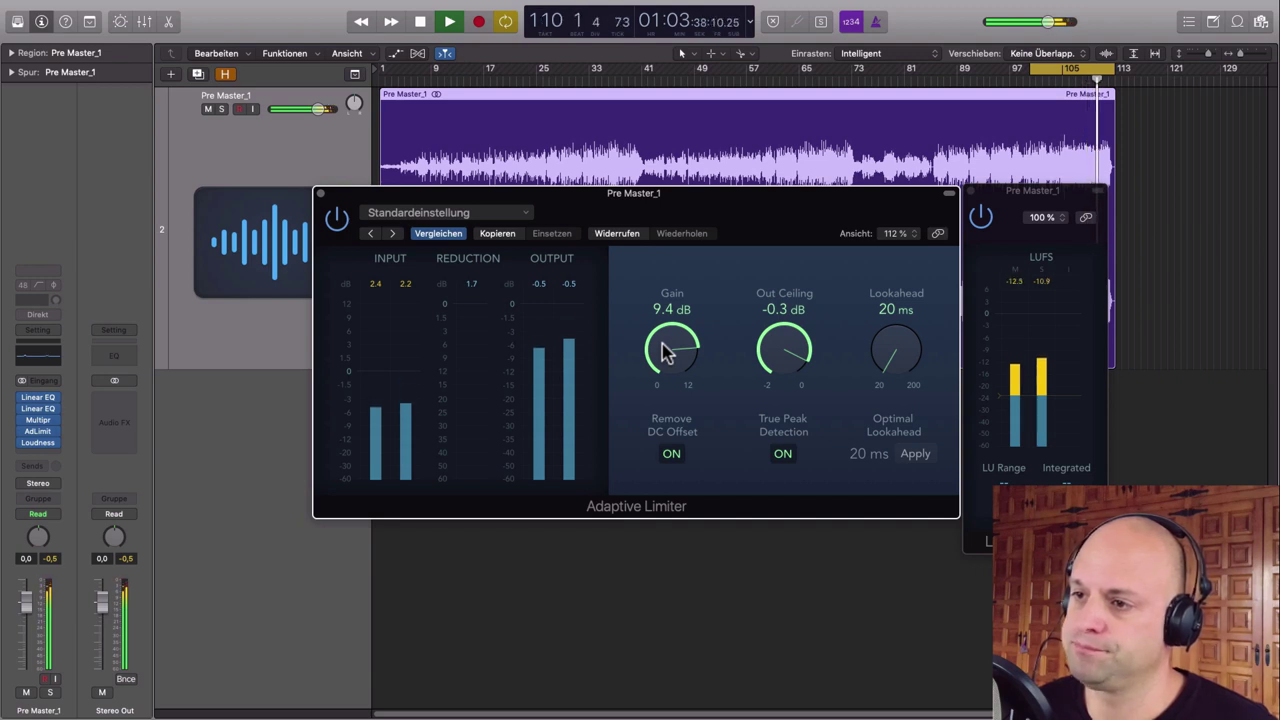
key(space)
Step: Move the cycle range to bars 42 to 74 and play it to check the limiter and loudness levels
drag(1058, 75, 858, 95)
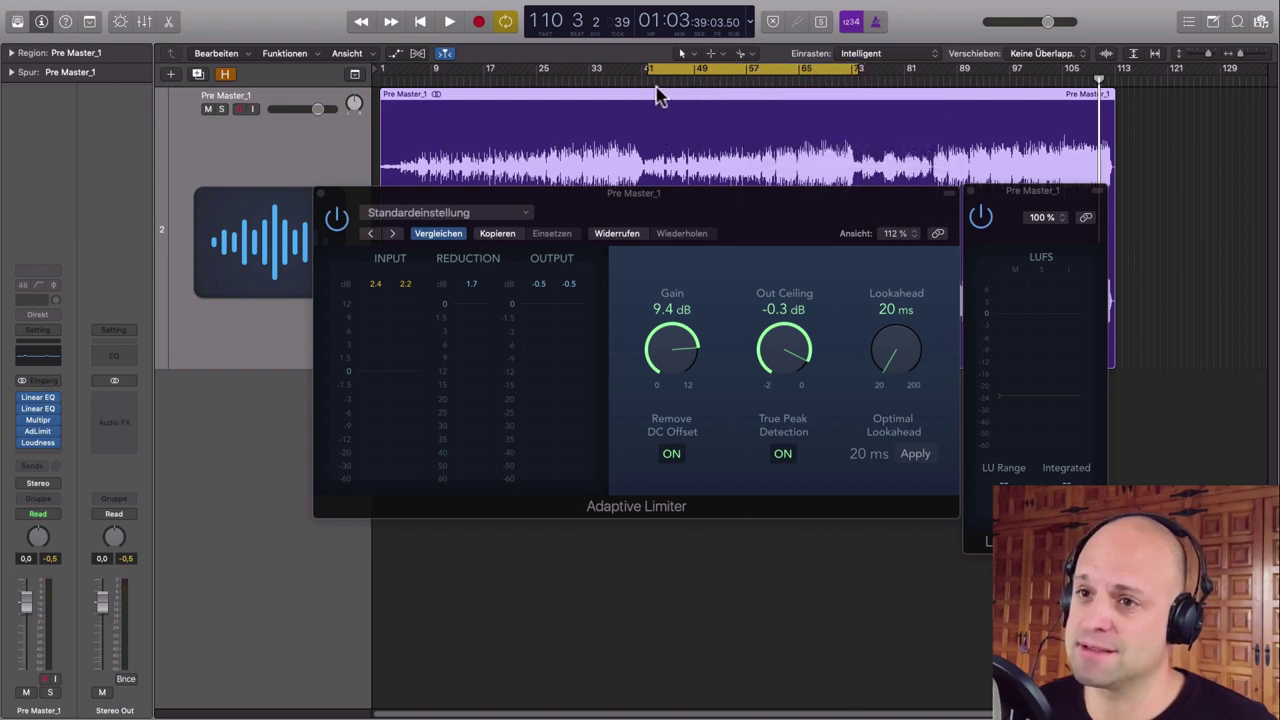
key(space)
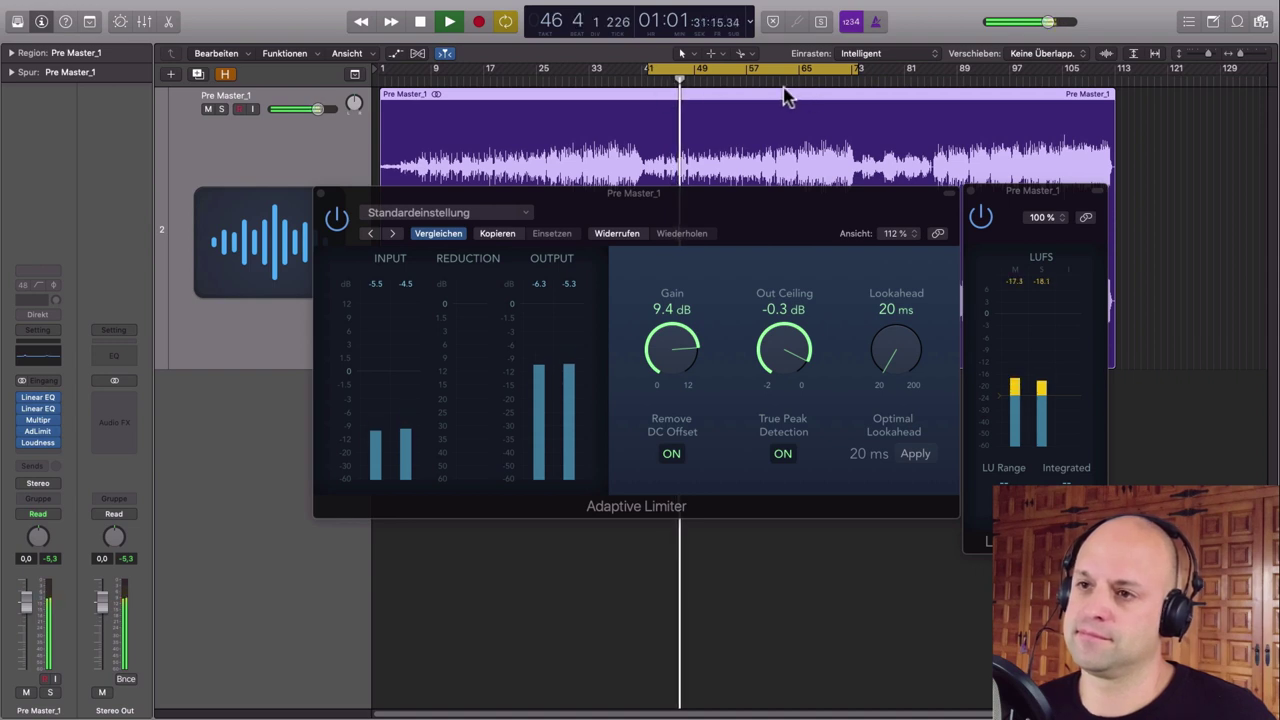
click(748, 78)
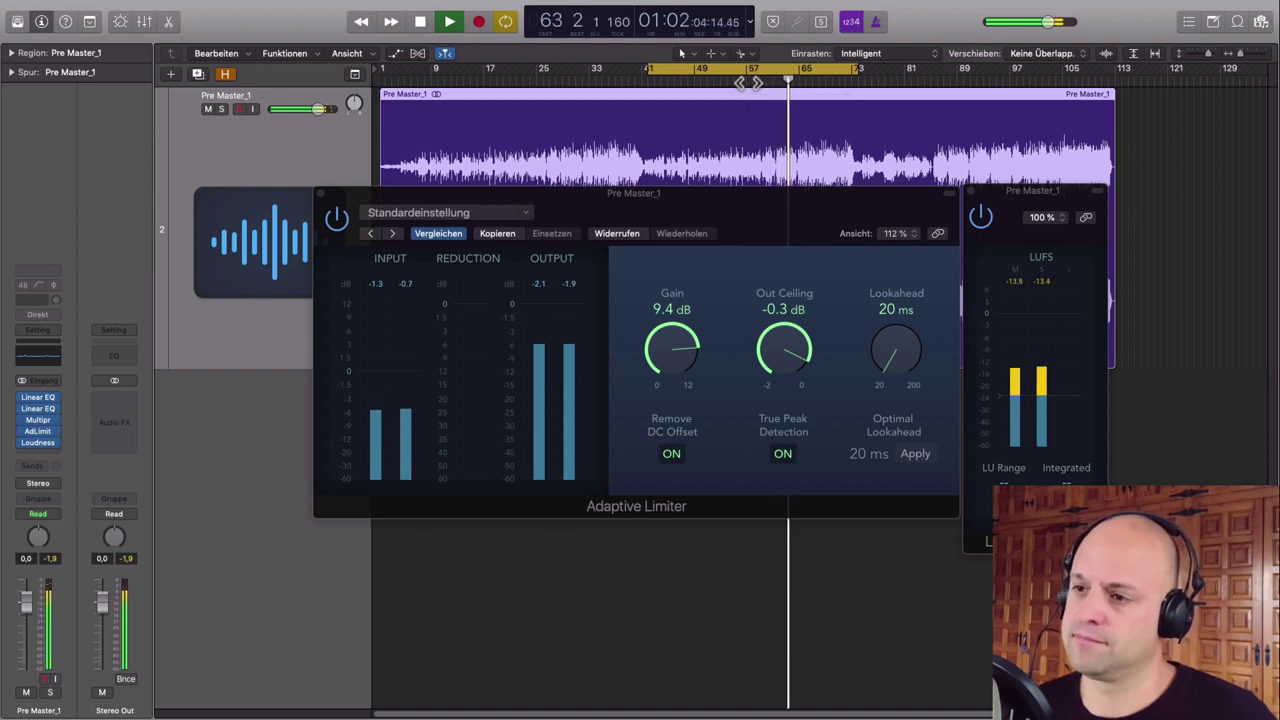
key(space)
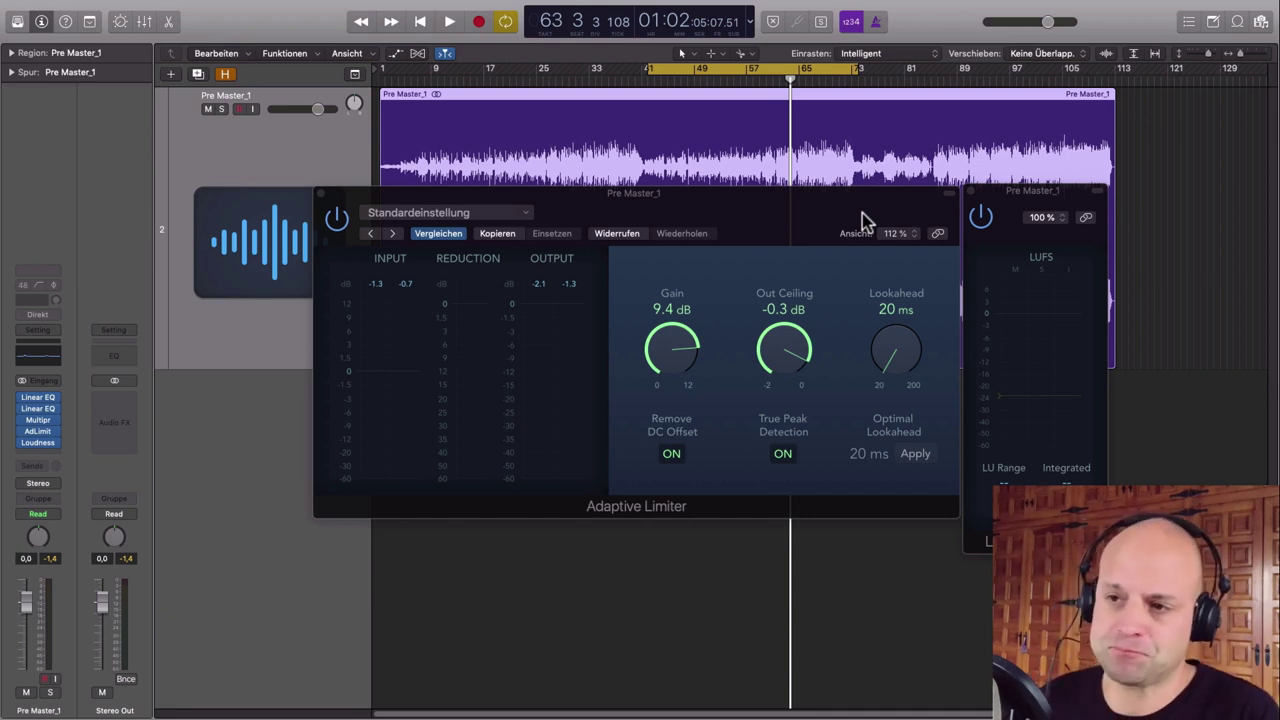
Step: Close the plug-in windows and play the opening of the Pre Master_1 region to check how it starts
click(862, 219)
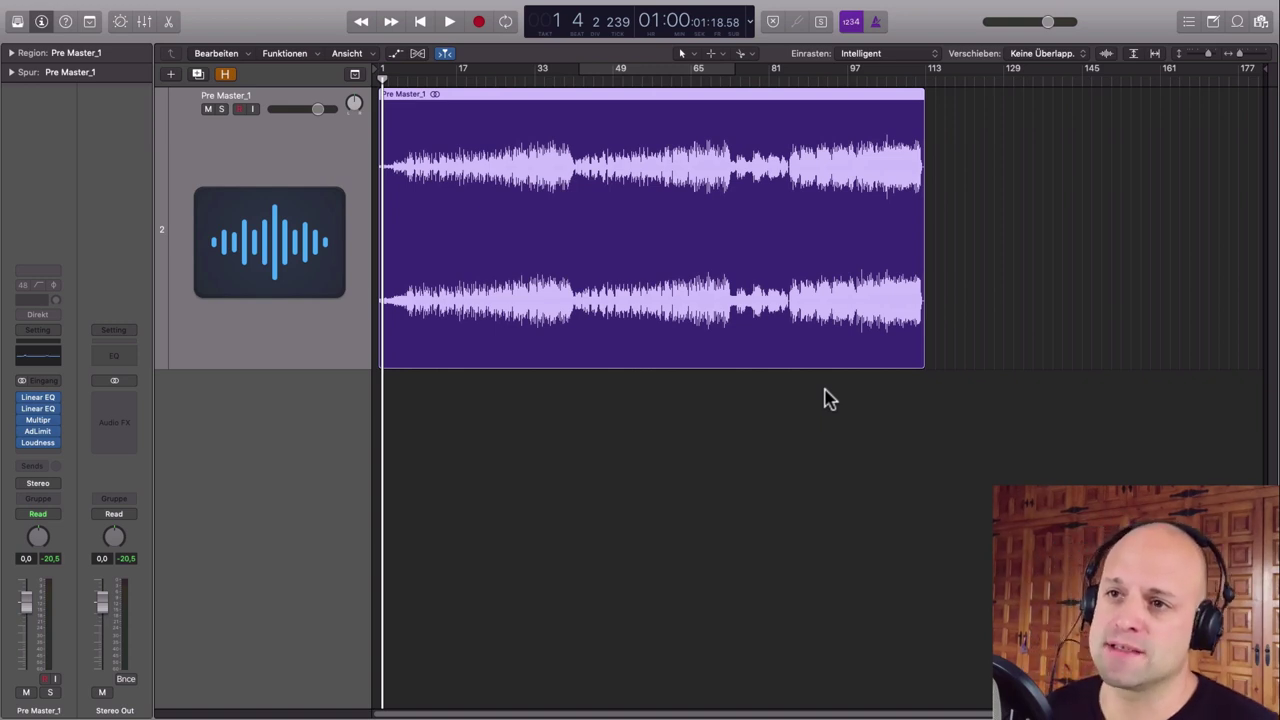
key(super+Right)
key(super+Right)
key(super+Right)
key(super+Right)
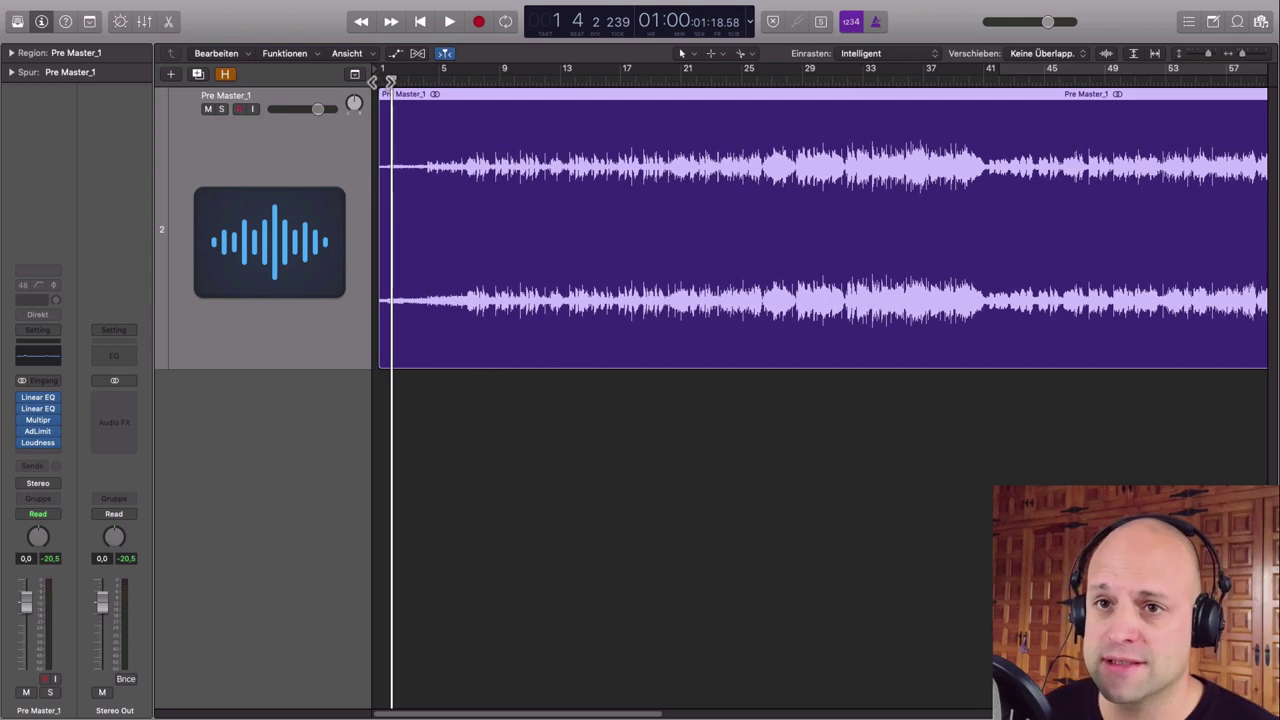
drag(392, 79, 378, 80)
key(space)
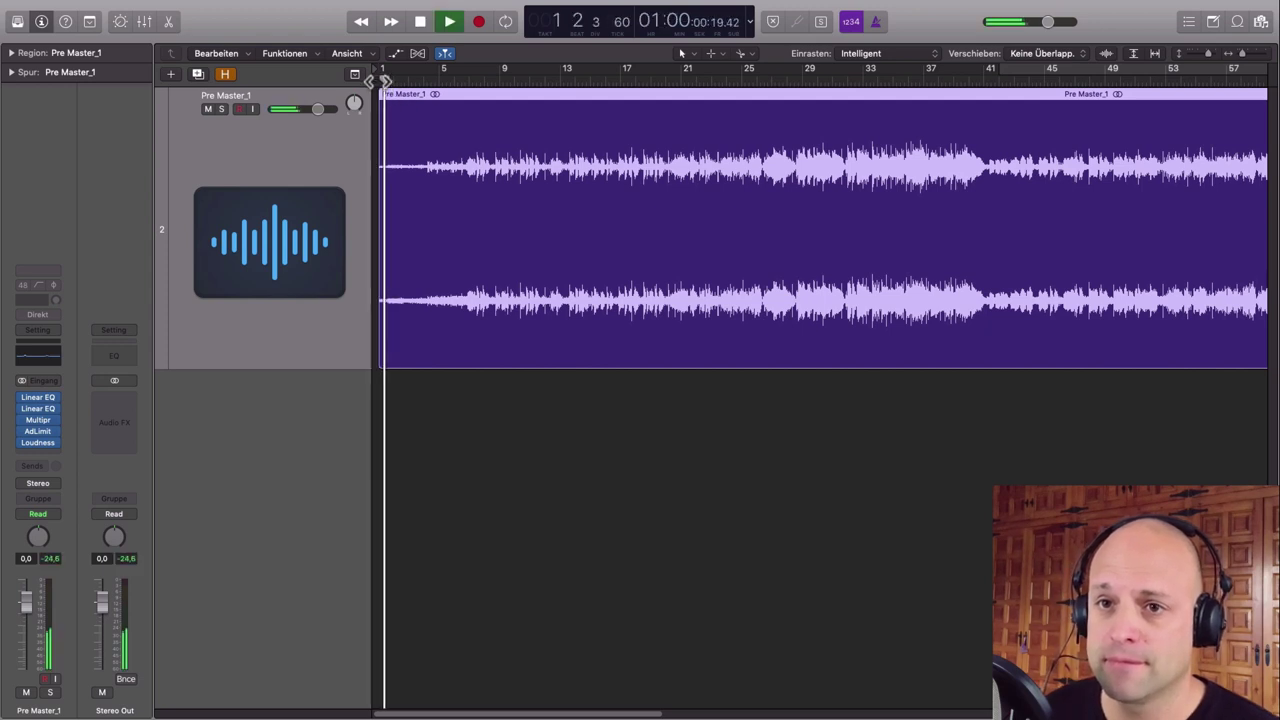
key(space)
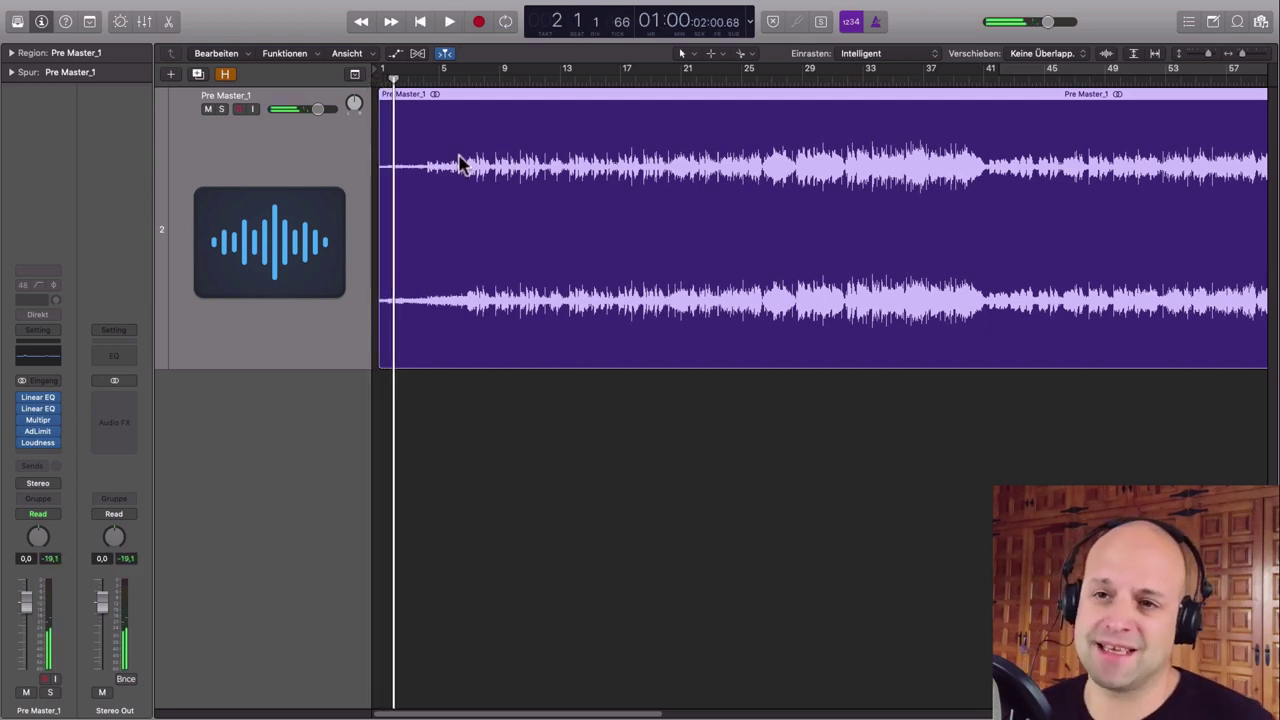
Step: Shift the Pre Master_1 region so it starts at bar 1 and play its opening
key(super+Right)
key(super+Right)
key(4)
key(1)
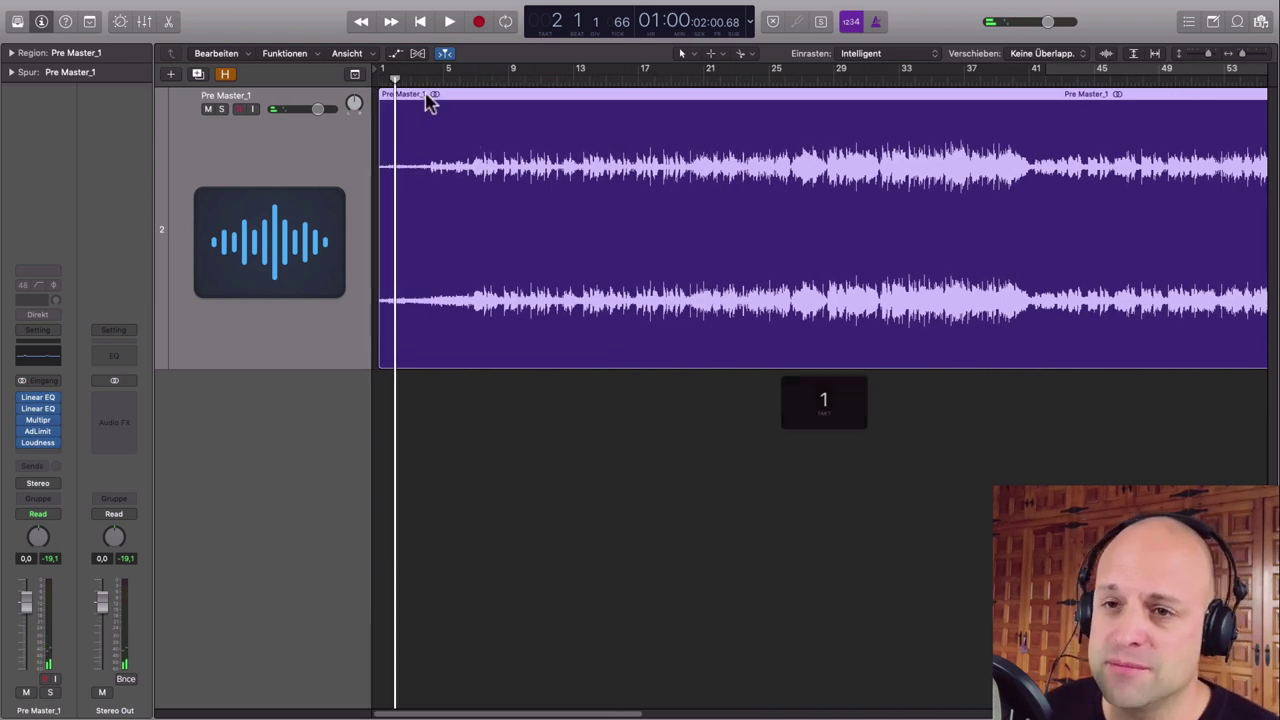
drag(428, 94, 431, 100)
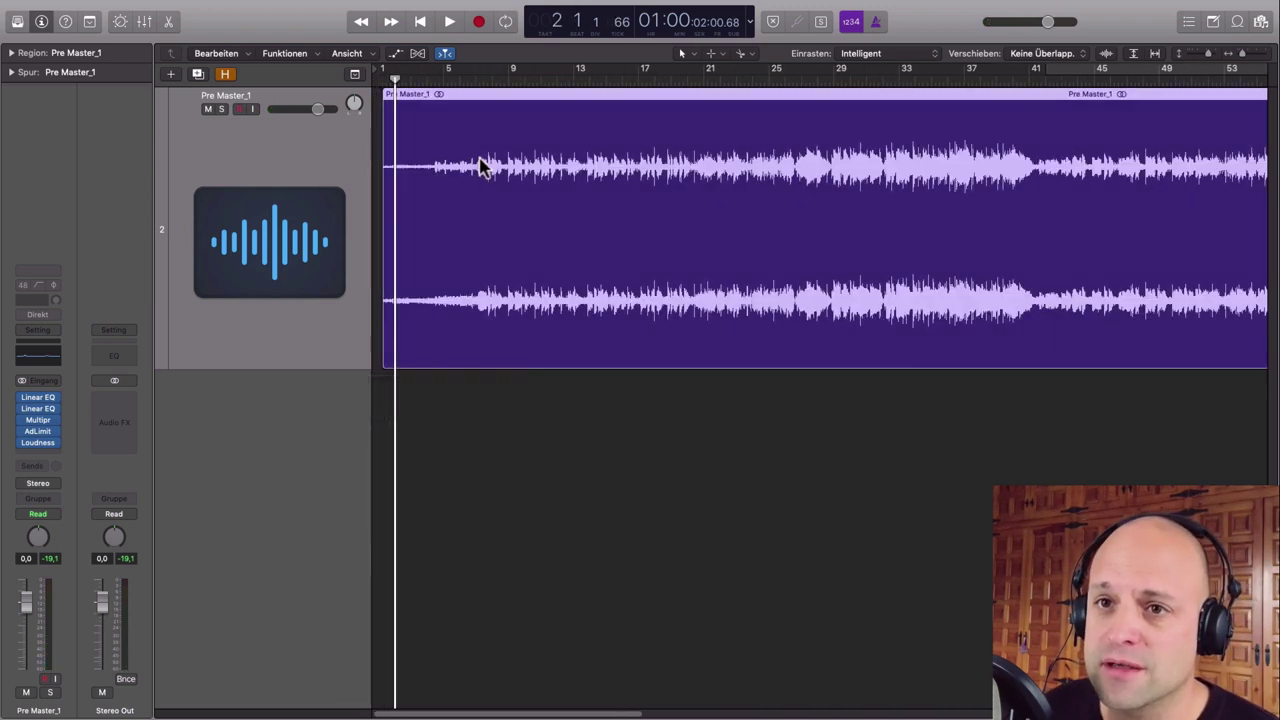
key(space)
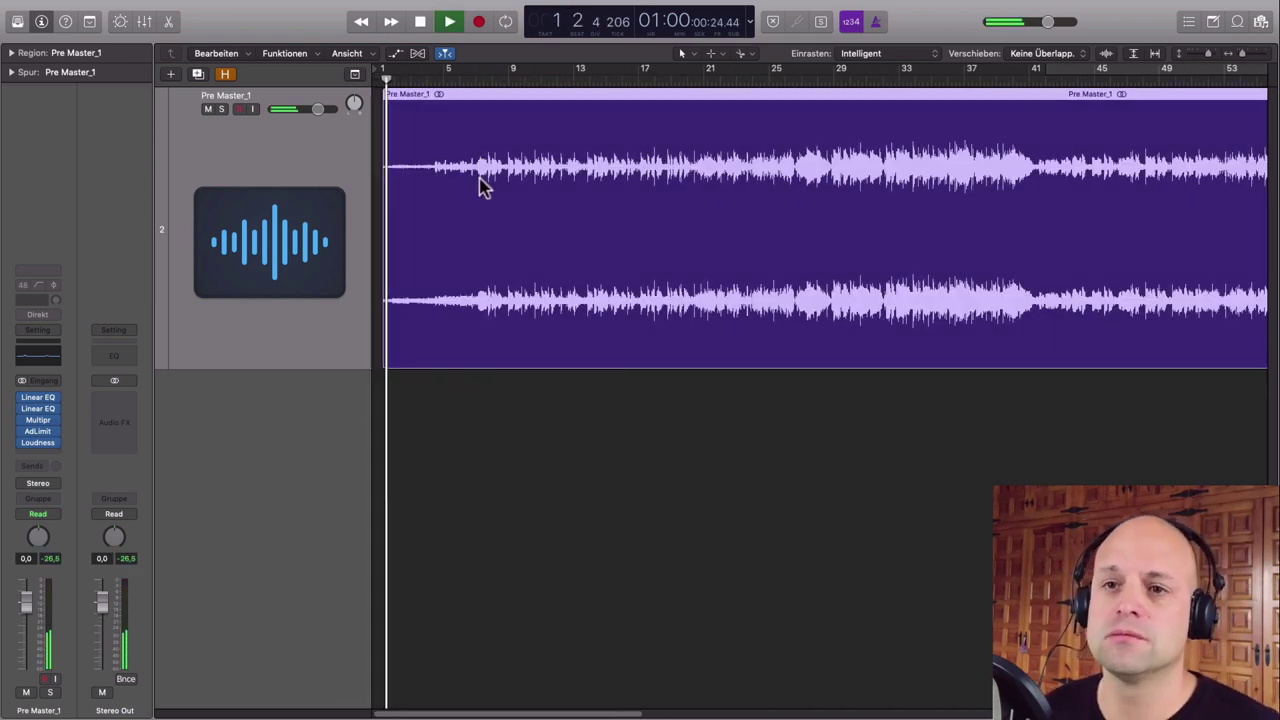
key(space)
Step: Play the end of the Pre Master_1 region from about bar 111 to check how it fades out
ctrl+alt+click(590, 433)
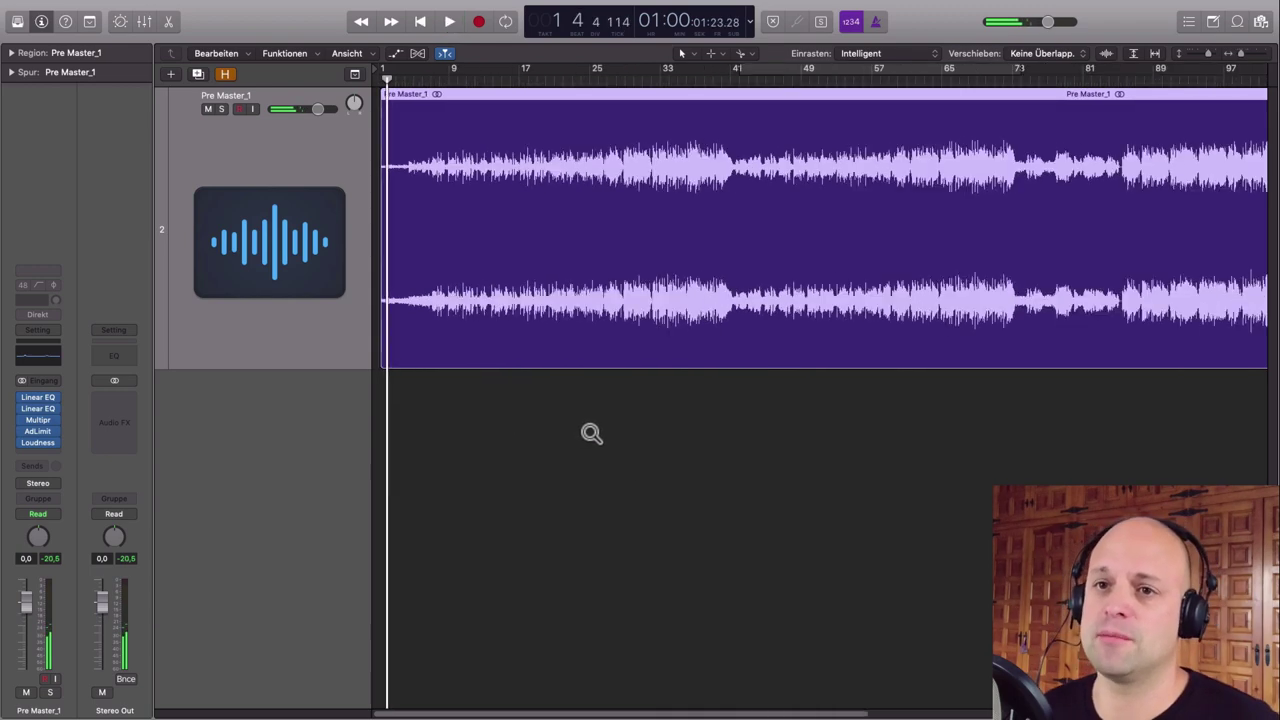
scroll(984, 389, up, 2)
scroll(1015, 403, right, 3)
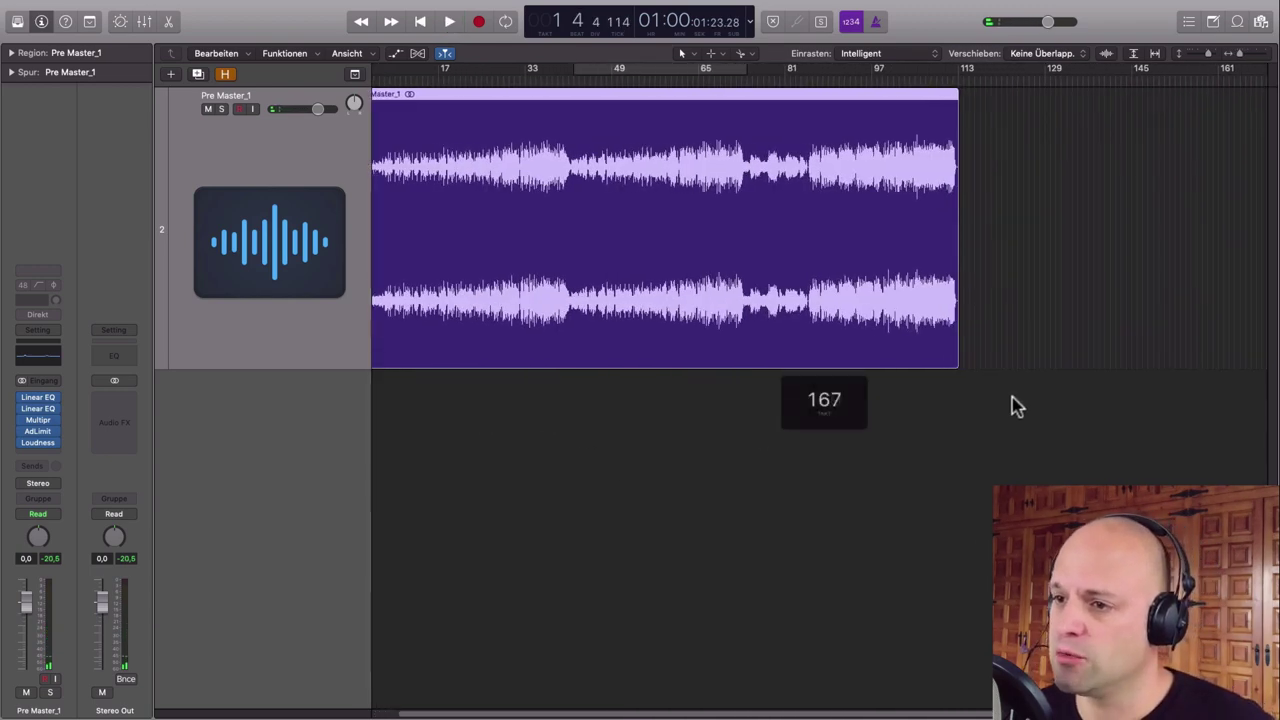
click(936, 72)
scroll(988, 430, up, 3)
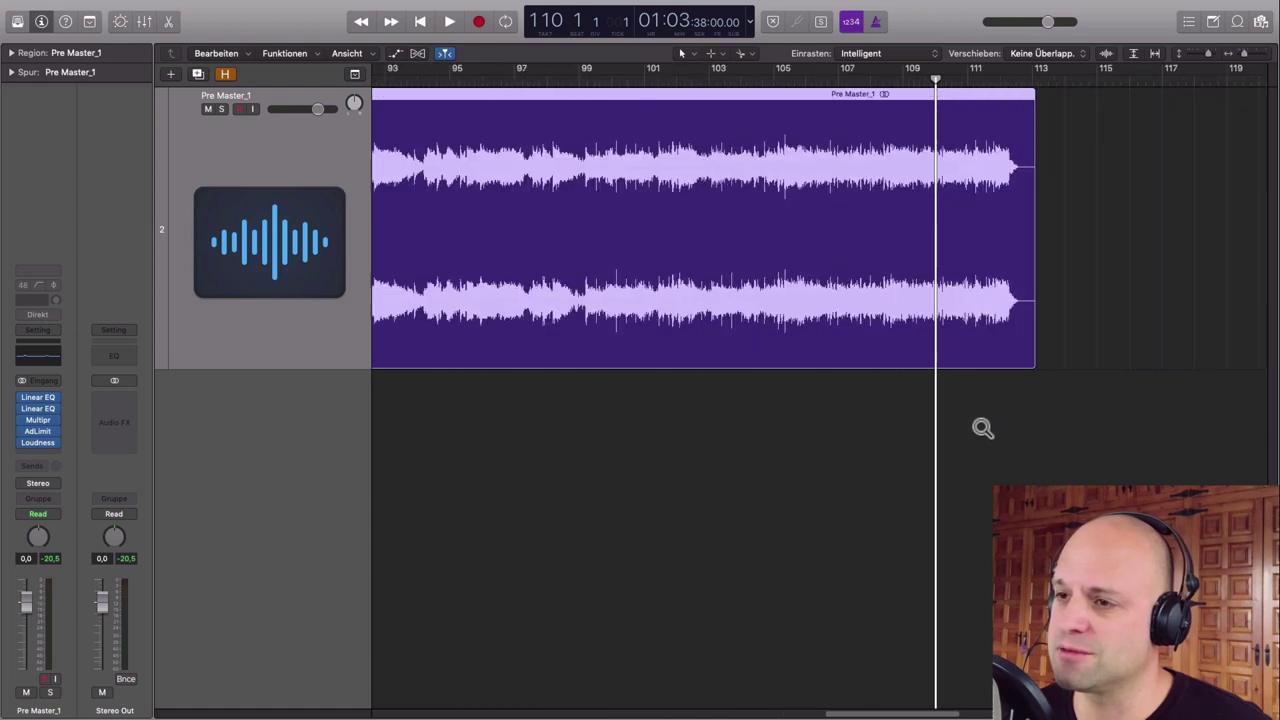
scroll(1010, 432, right, 3)
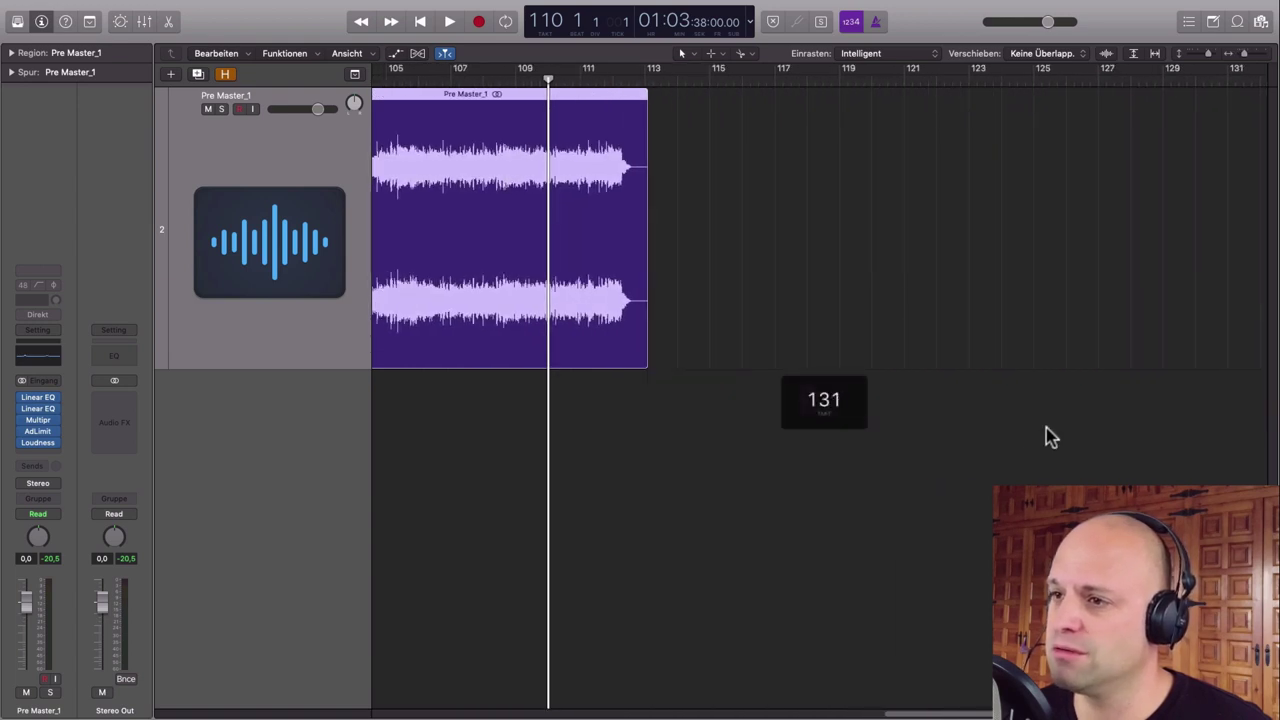
double_click(585, 80)
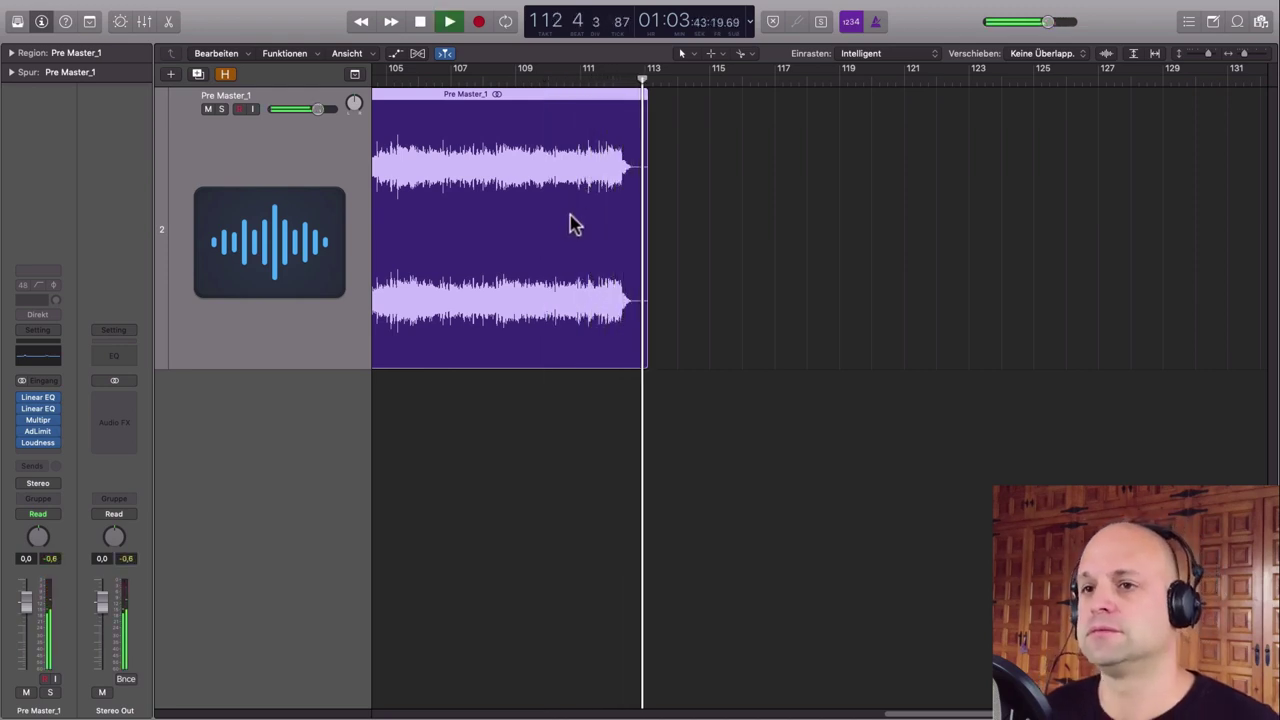
key(space)
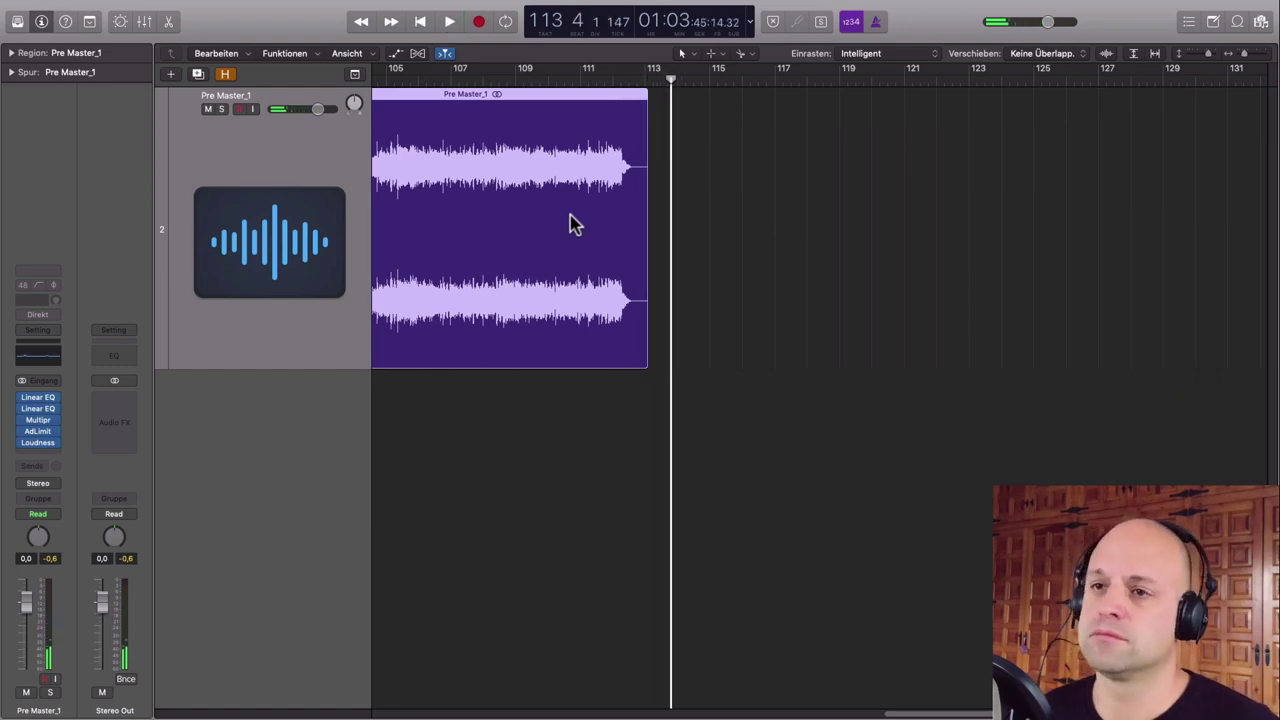
Step: Set the cycle range over the whole Pre Master_1 region, from bar 1 to bar 114, and deselect the region
drag(674, 69, 549, 76)
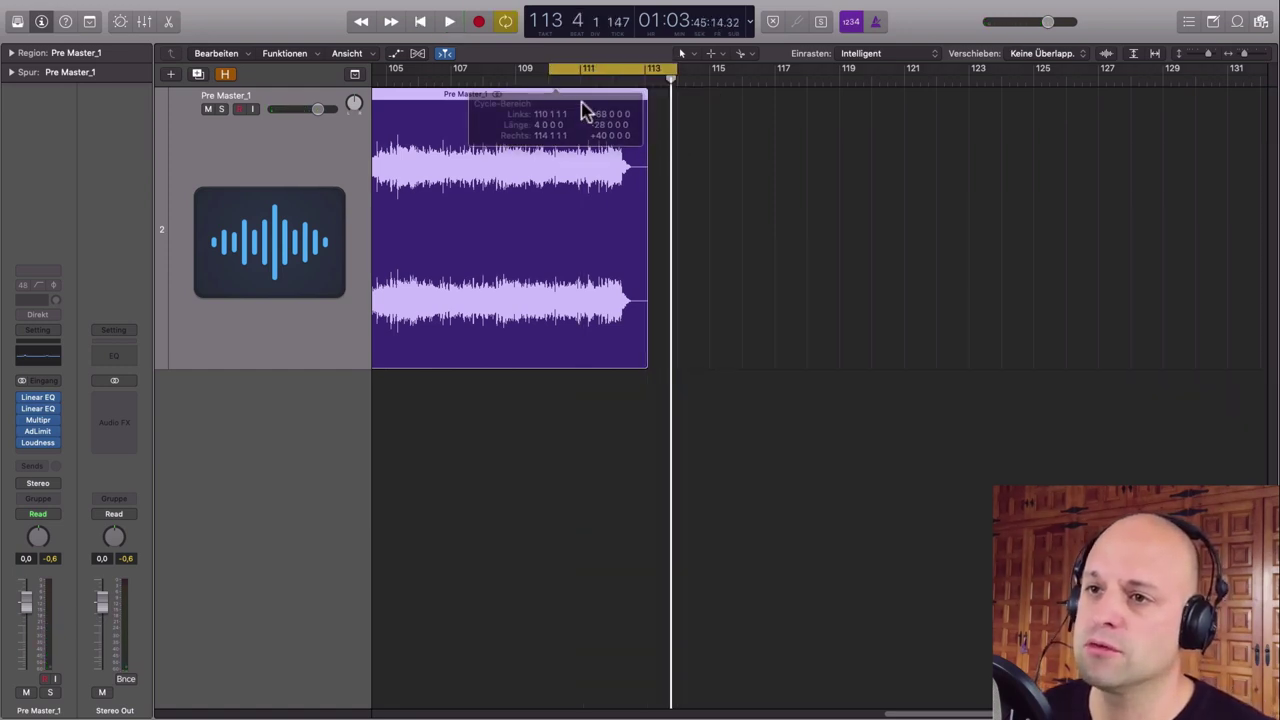
scroll(650, 132, left, 6)
key(super+Left)
key(super+Left)
key(super+Left)
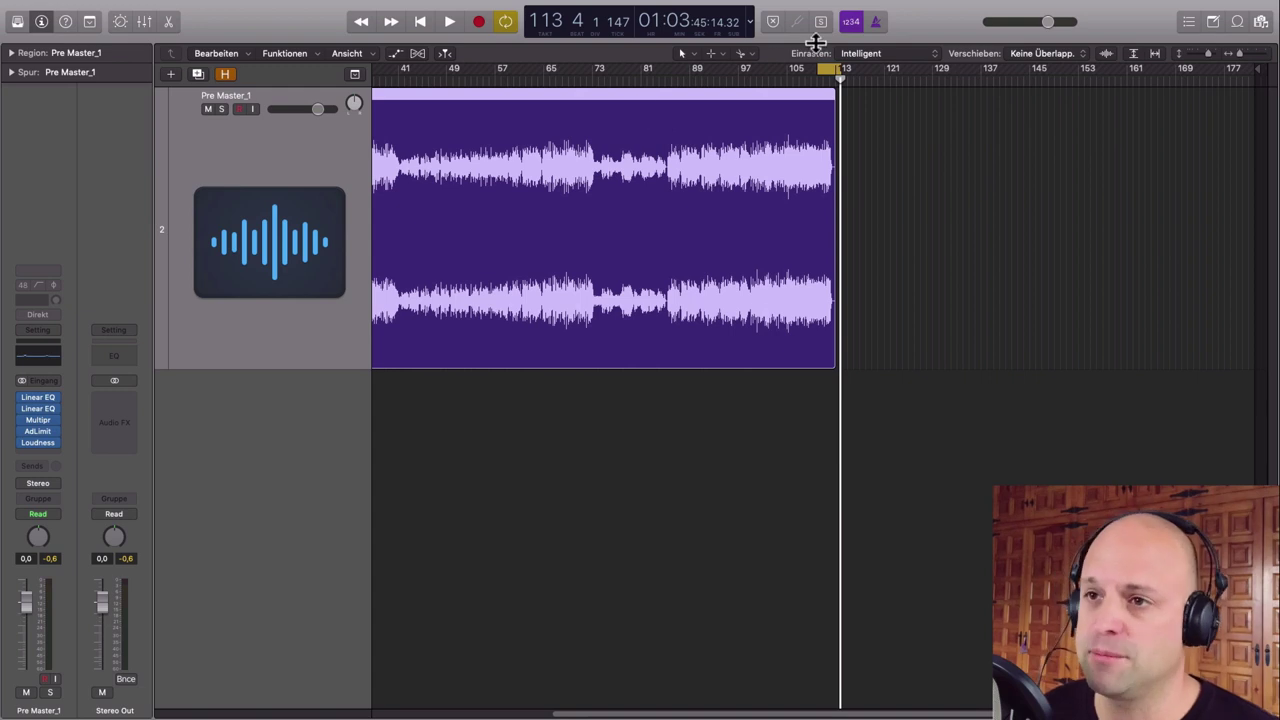
scroll(825, 66, left, 5)
drag(965, 70, 477, 126)
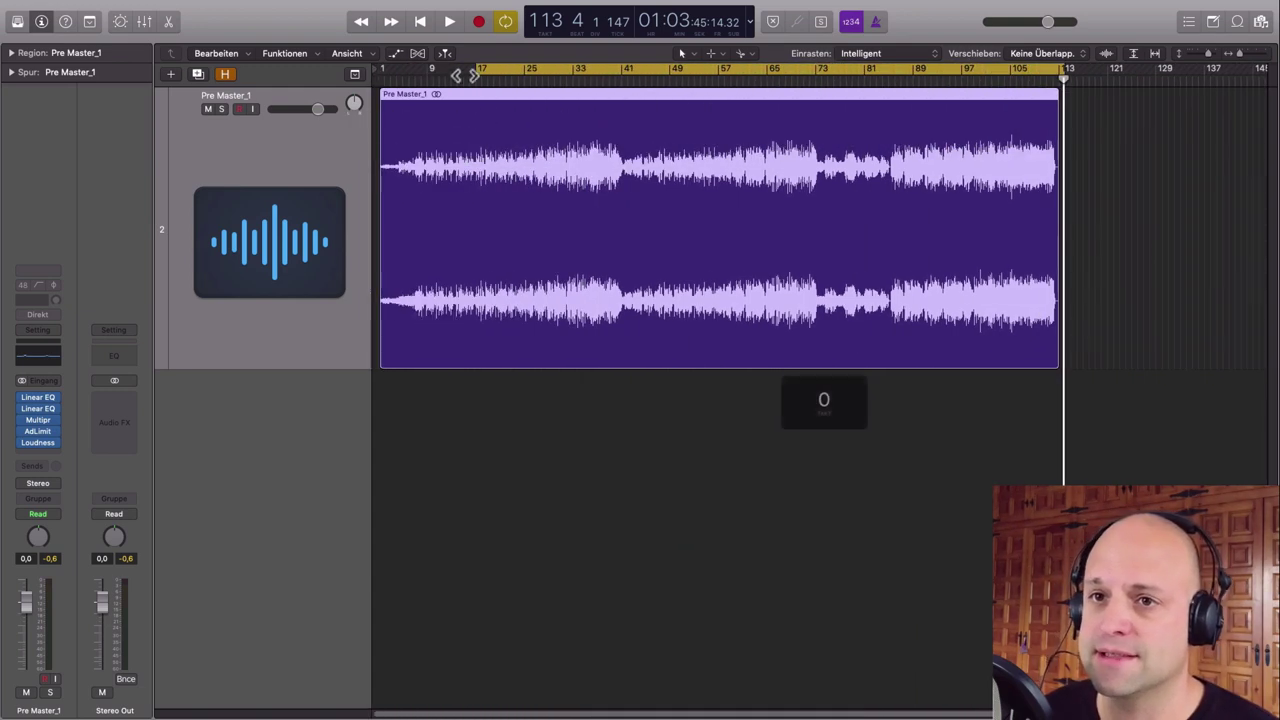
drag(478, 71, 356, 98)
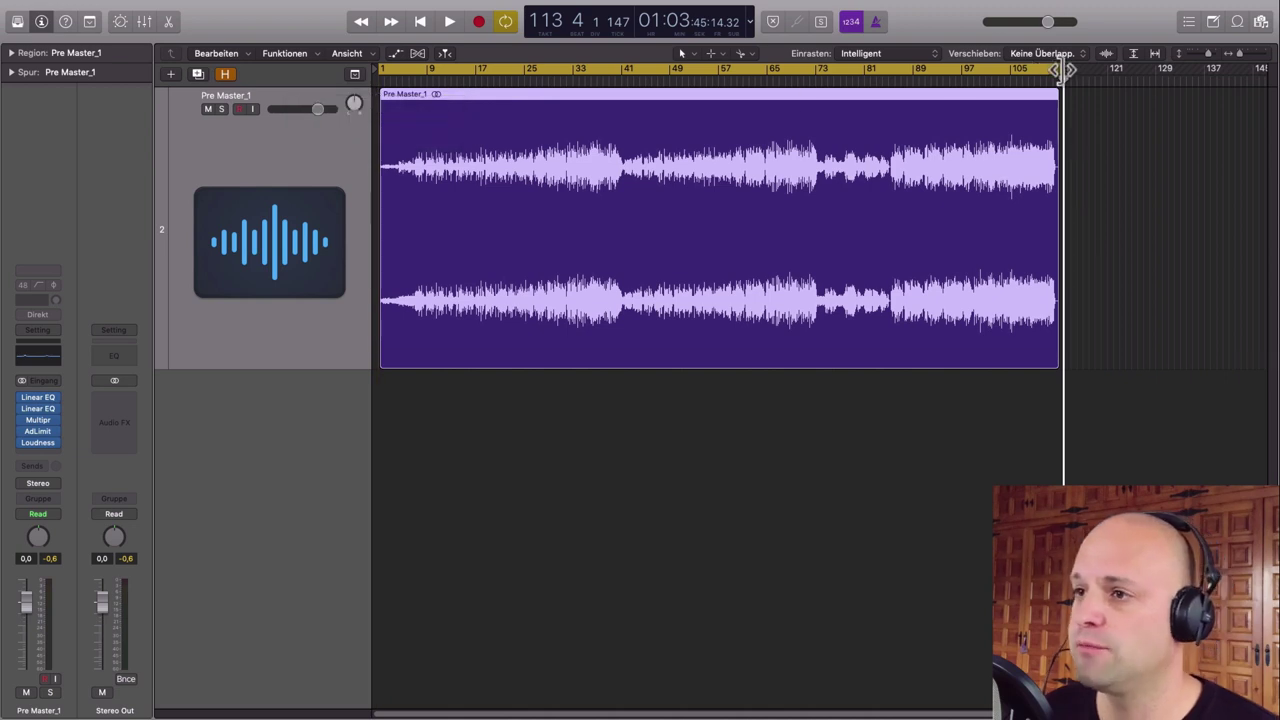
click(918, 421)
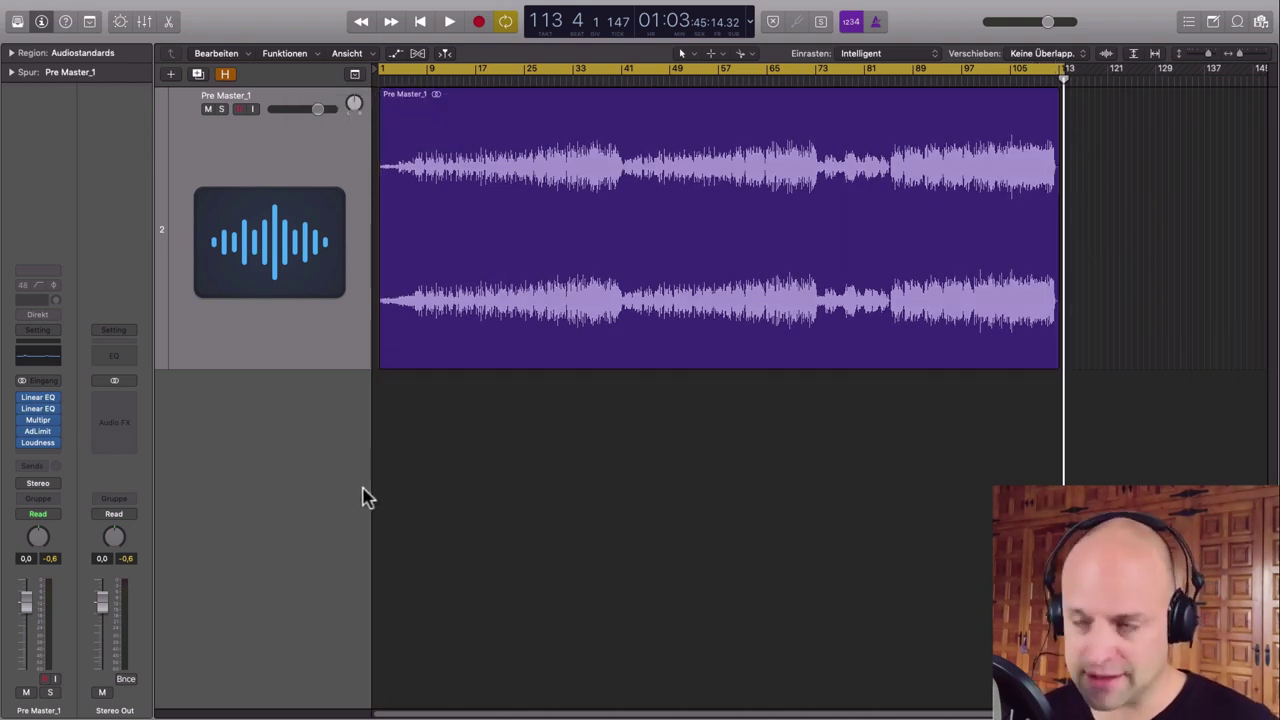
Step: Open the bounce settings for the cycle range and keep Normalisieren set to Aus
key(super+b)
drag(549, 117, 592, 135)
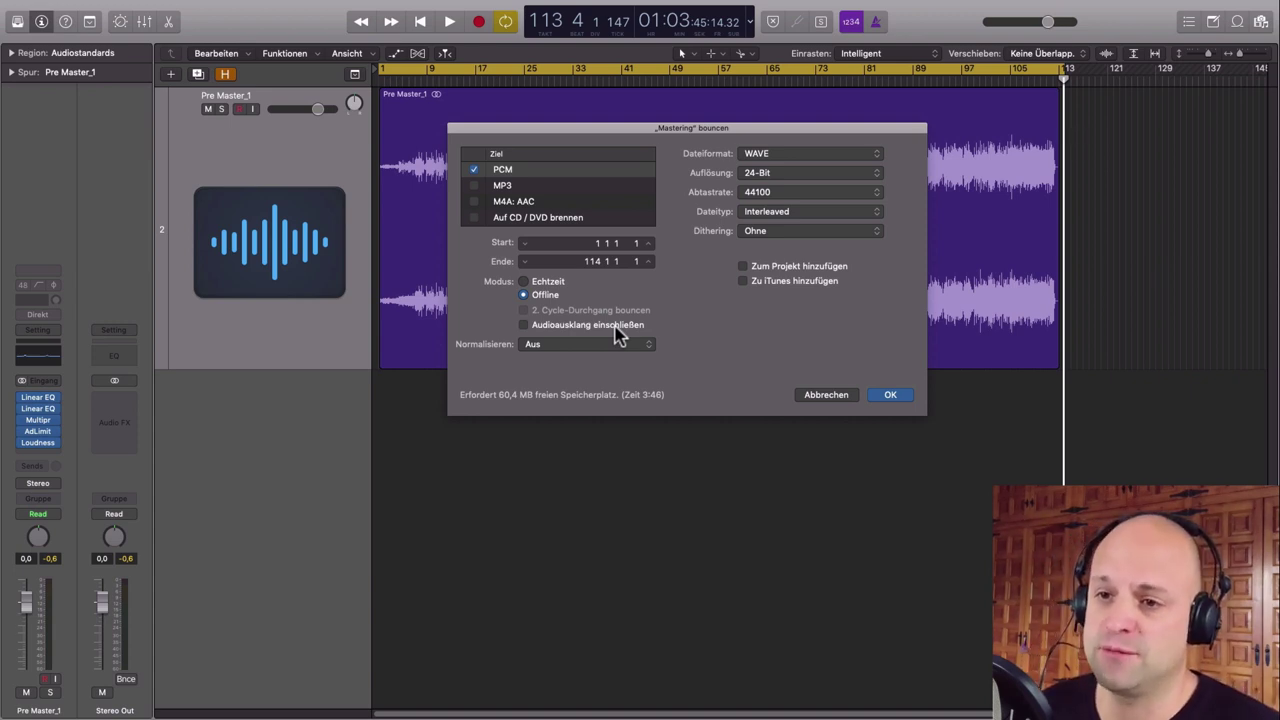
click(646, 345)
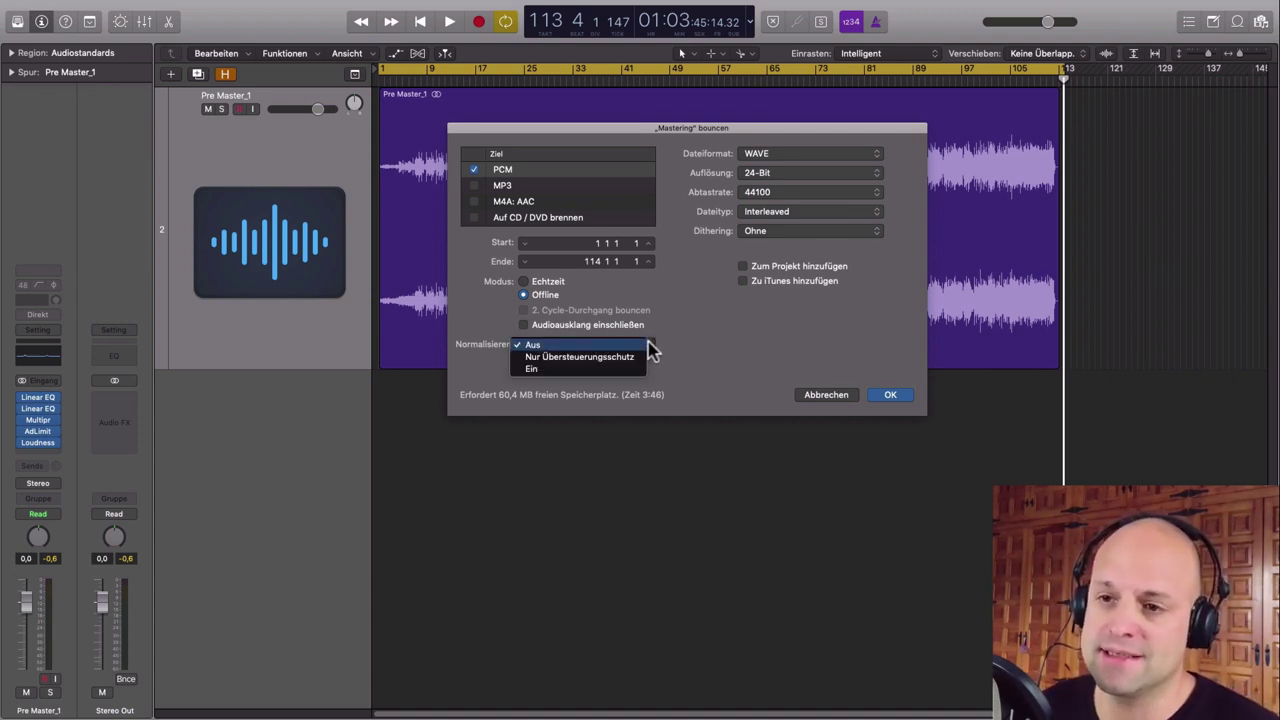
click(558, 344)
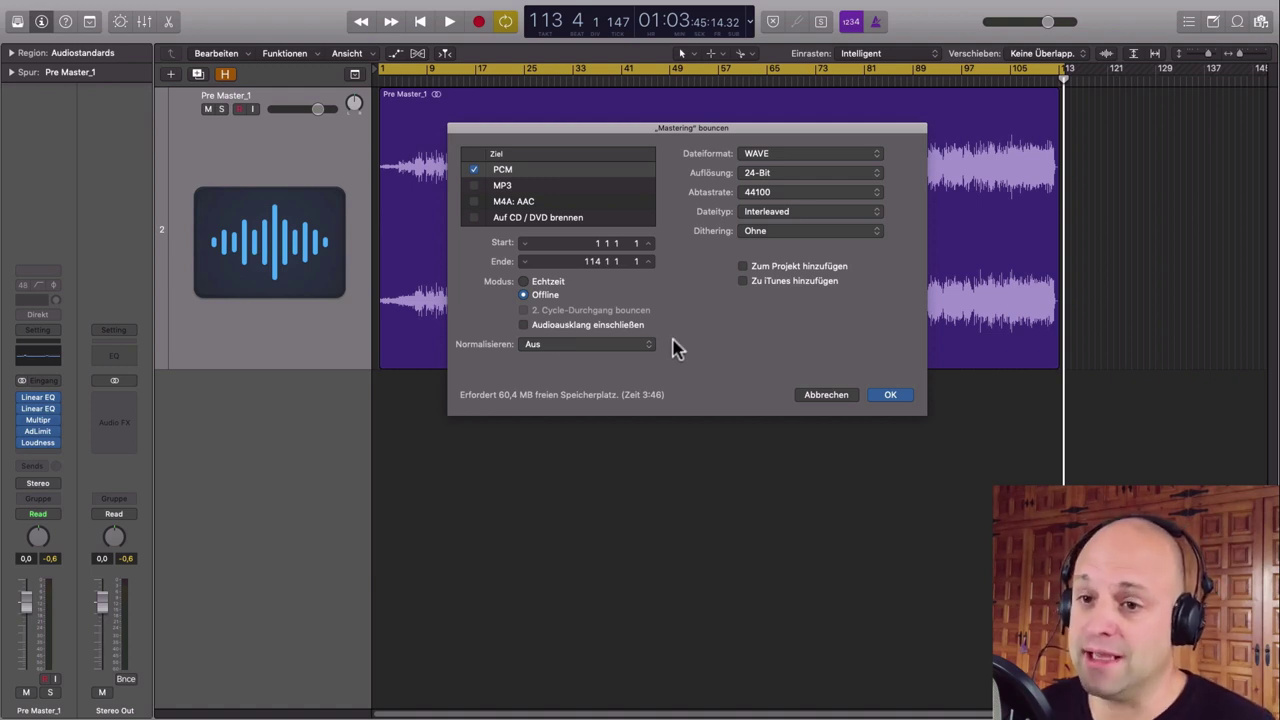
Step: Set the PCM bounce to WAVE format at 16-Bit resolution with POW-r #1 (Dithering)
drag(787, 127, 762, 127)
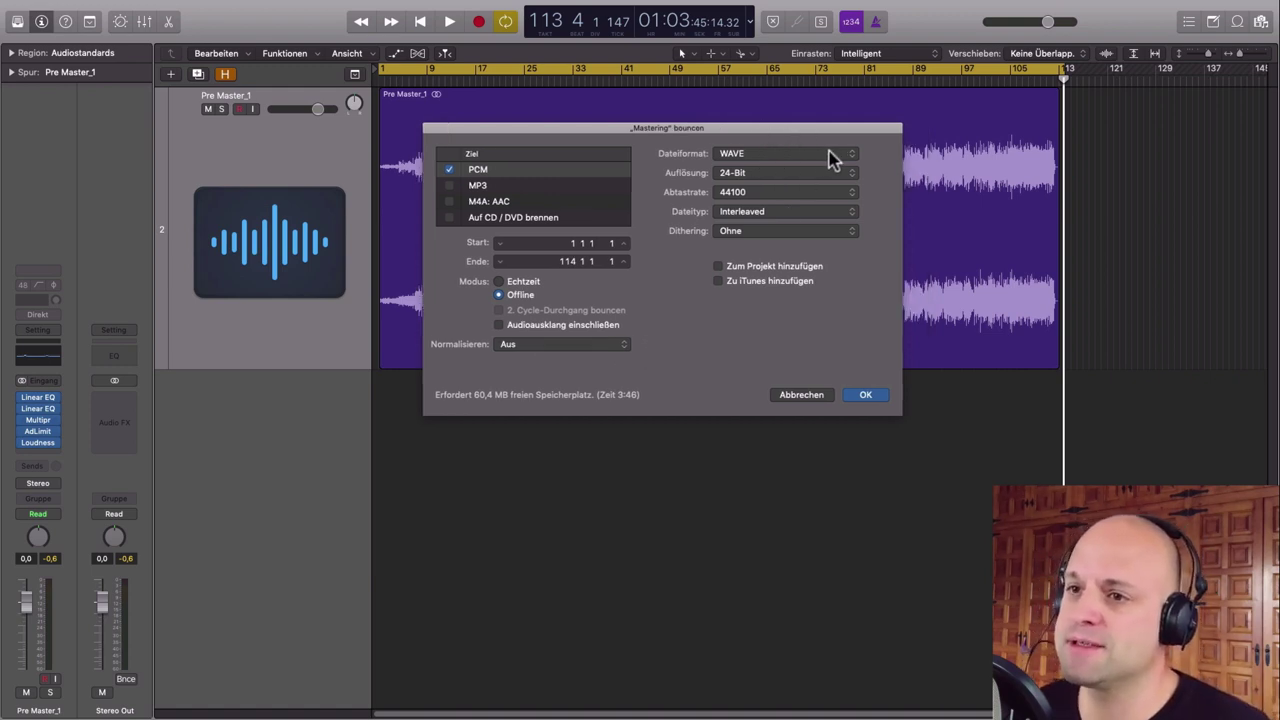
click(845, 158)
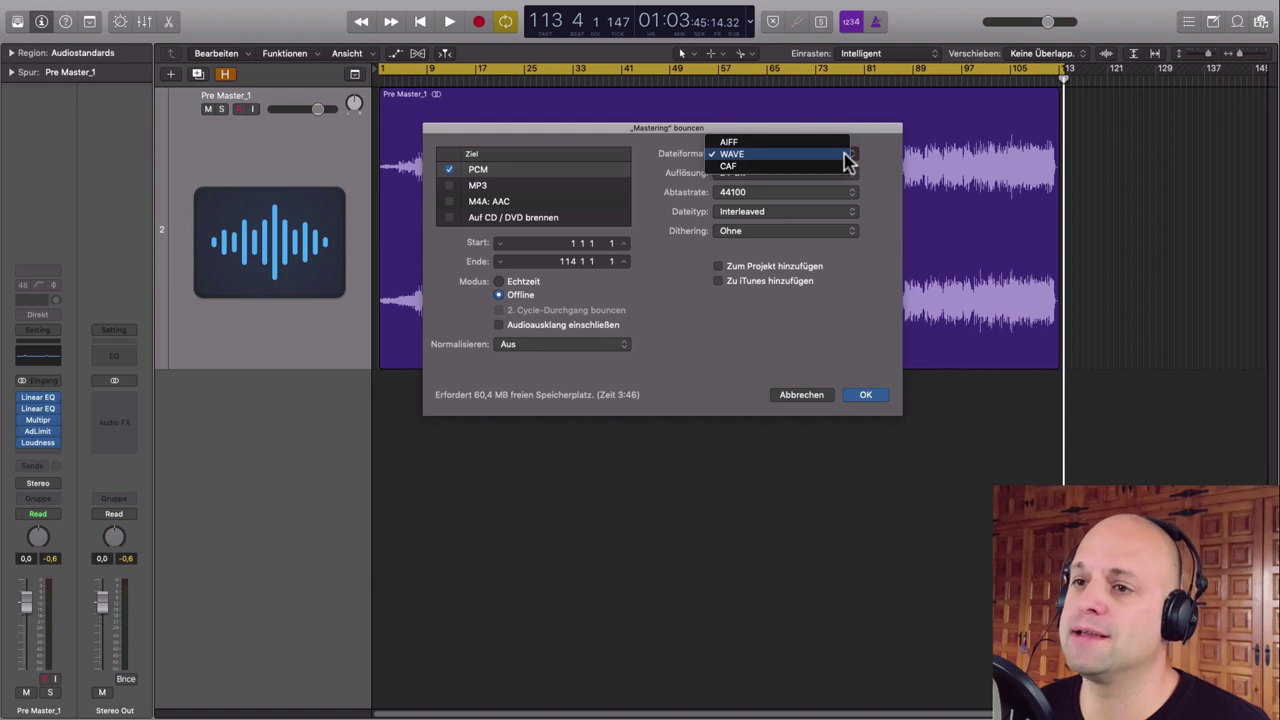
click(755, 160)
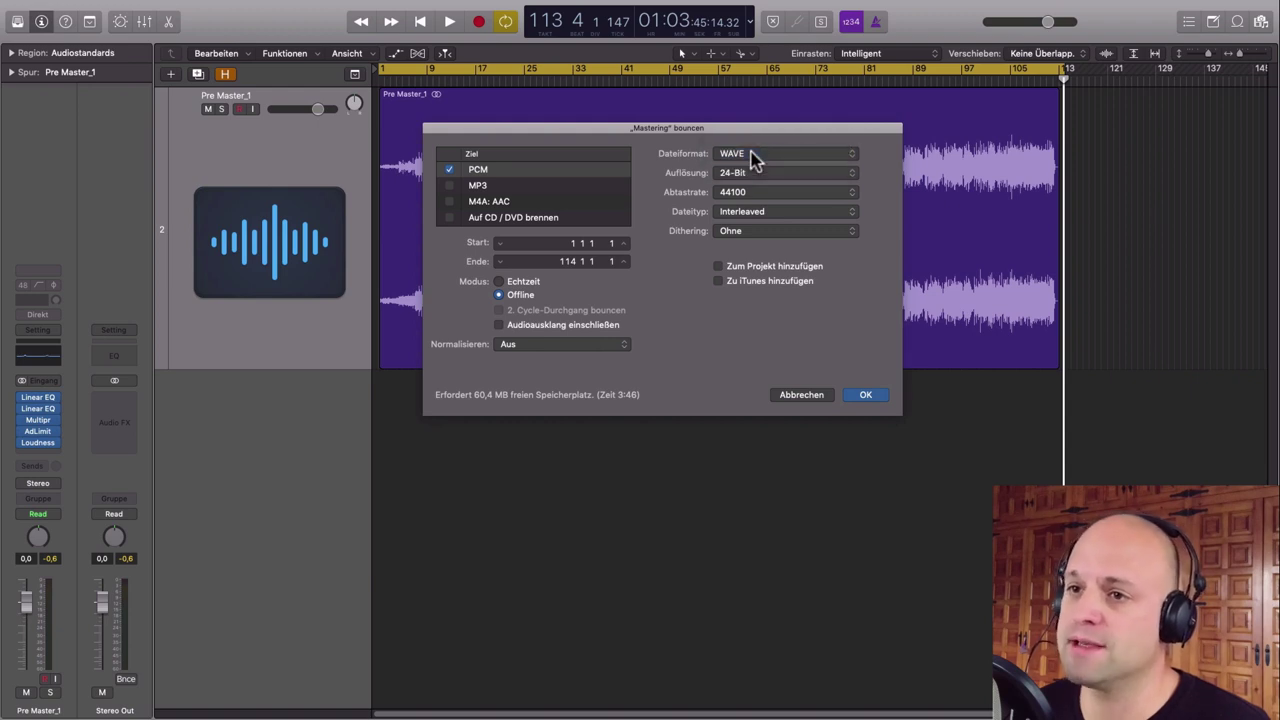
click(857, 176)
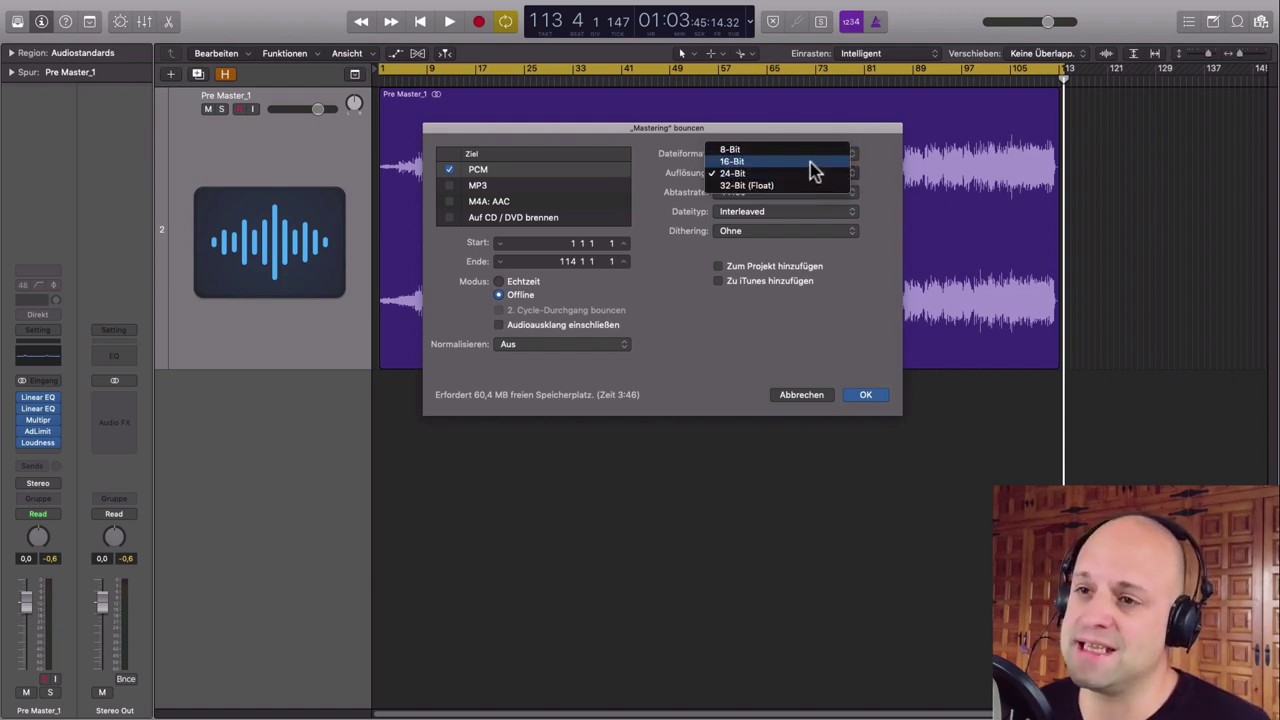
click(810, 161)
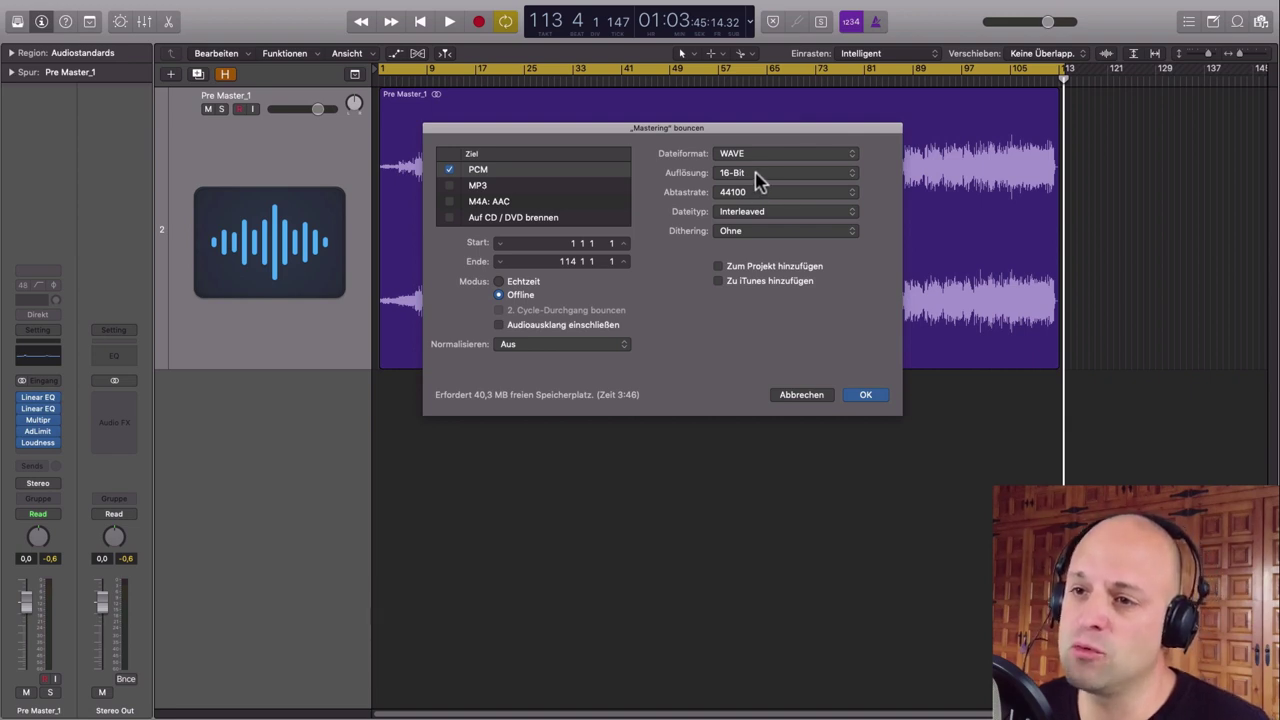
click(855, 232)
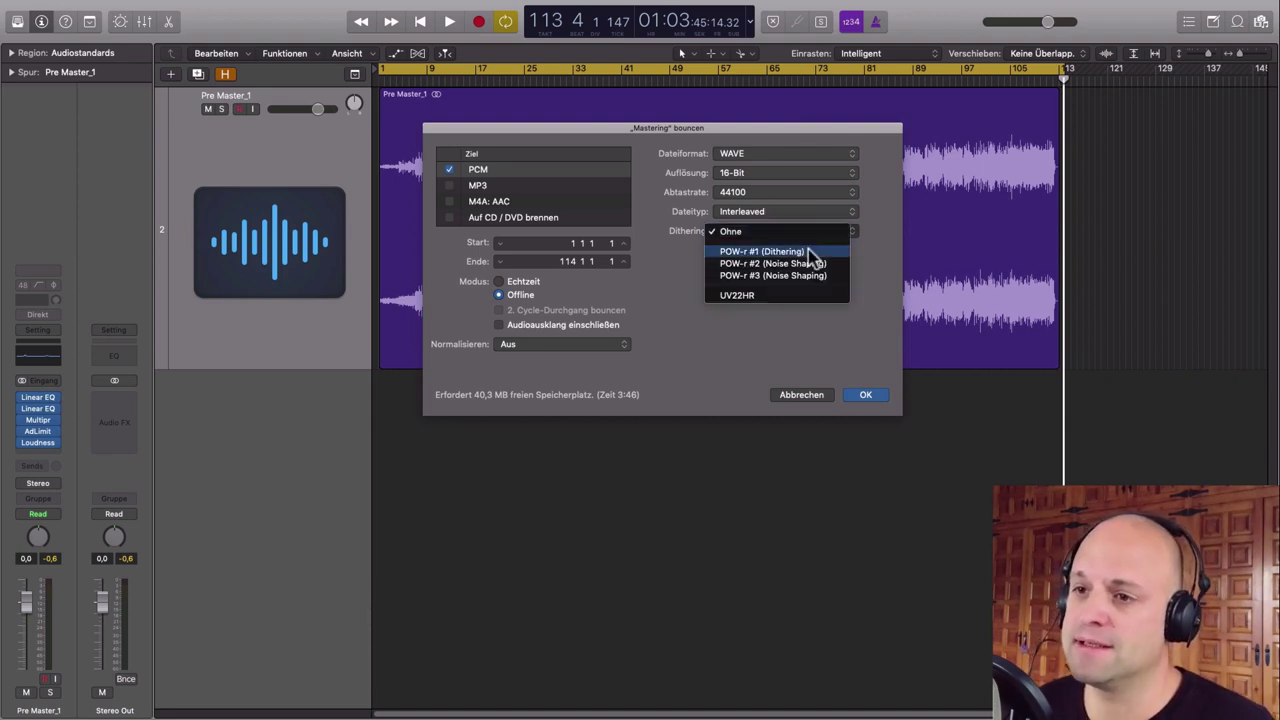
click(740, 252)
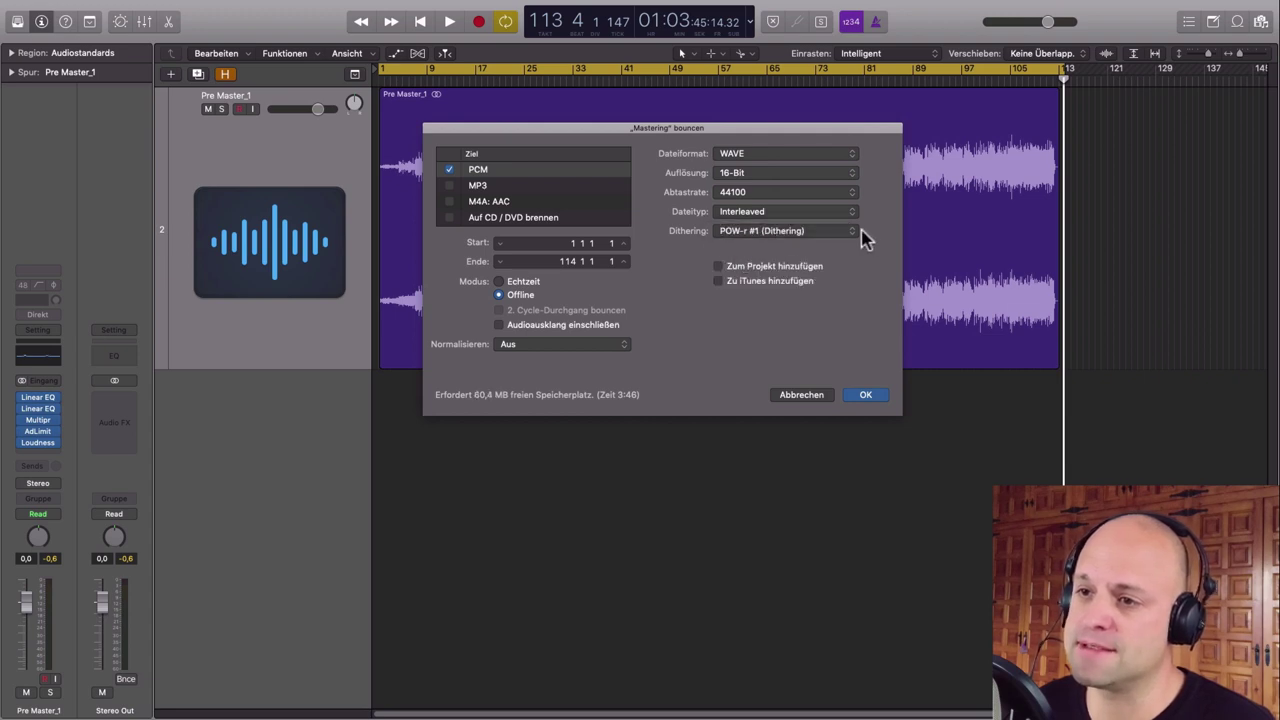